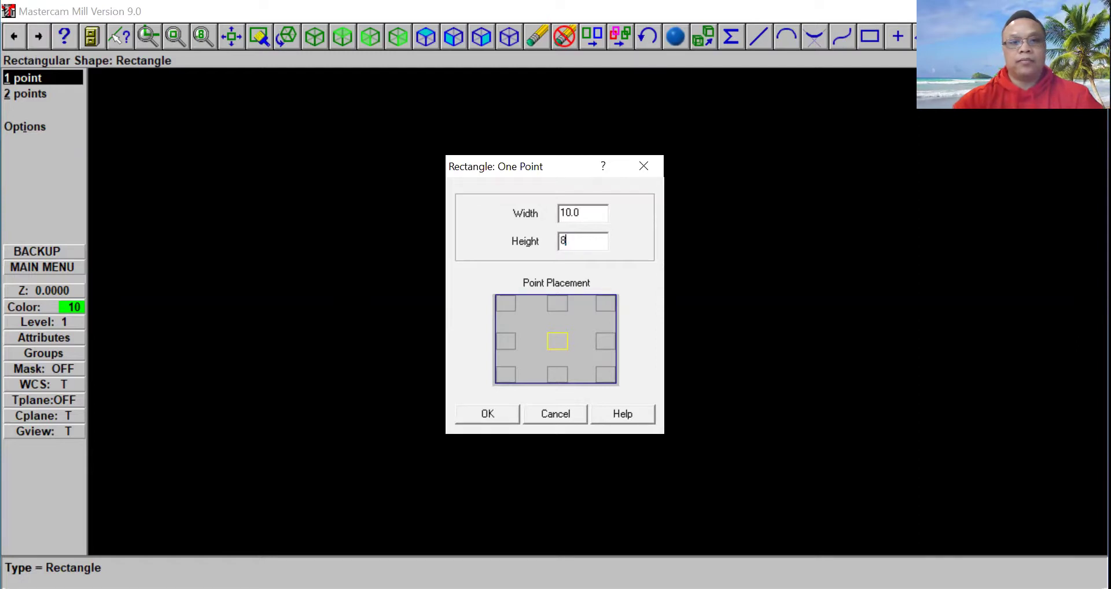
Create a rectangle 10.0 wide and 8 high, centred on the origin, and fit it in the view
left_click(489, 413)
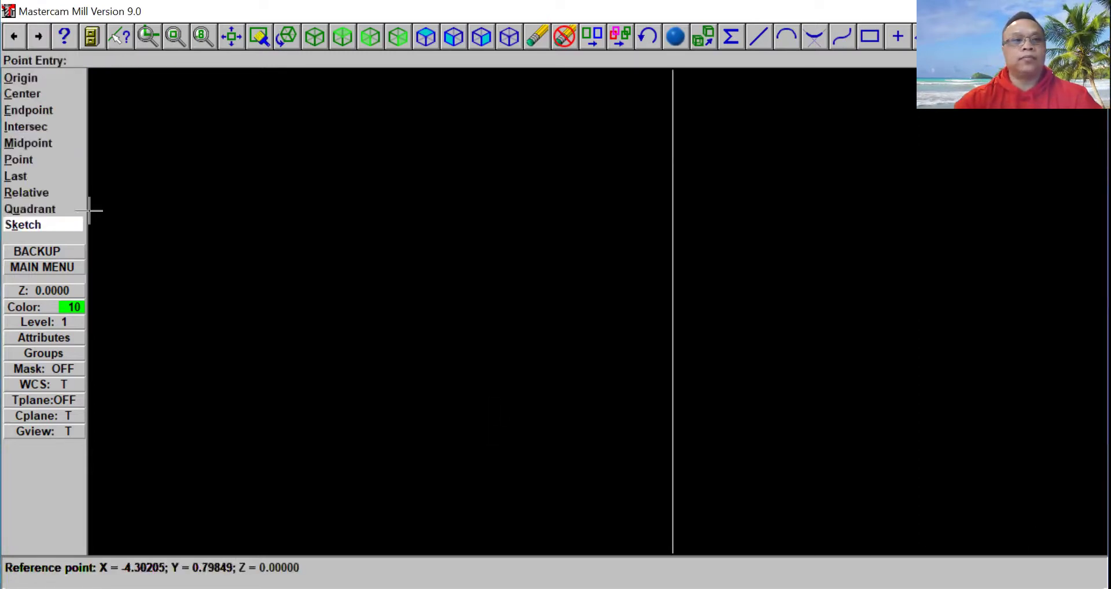
left_click(34, 73)
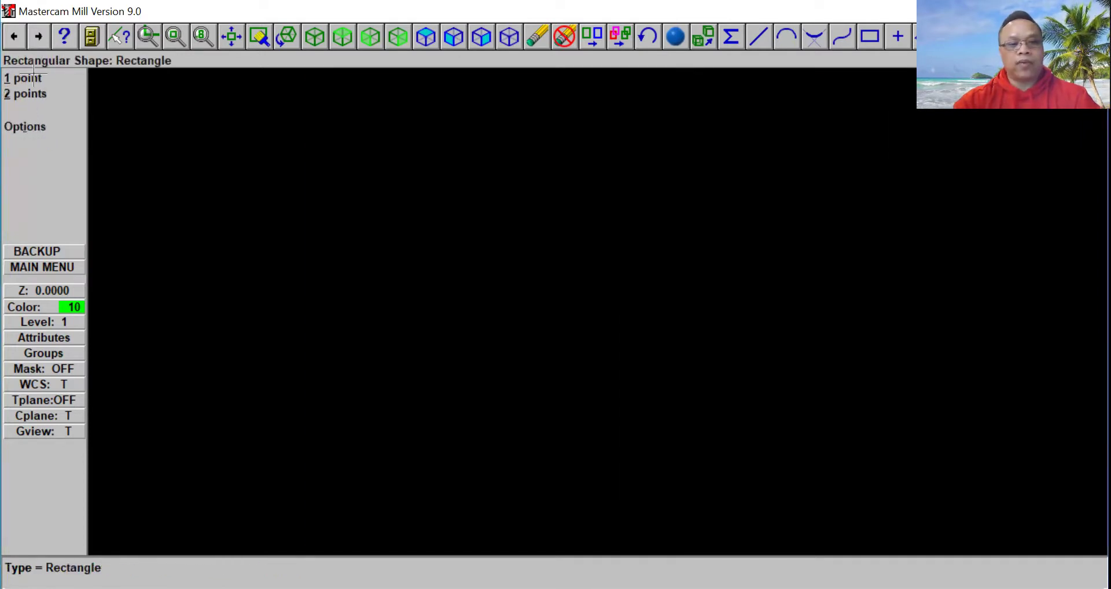
key("F2")
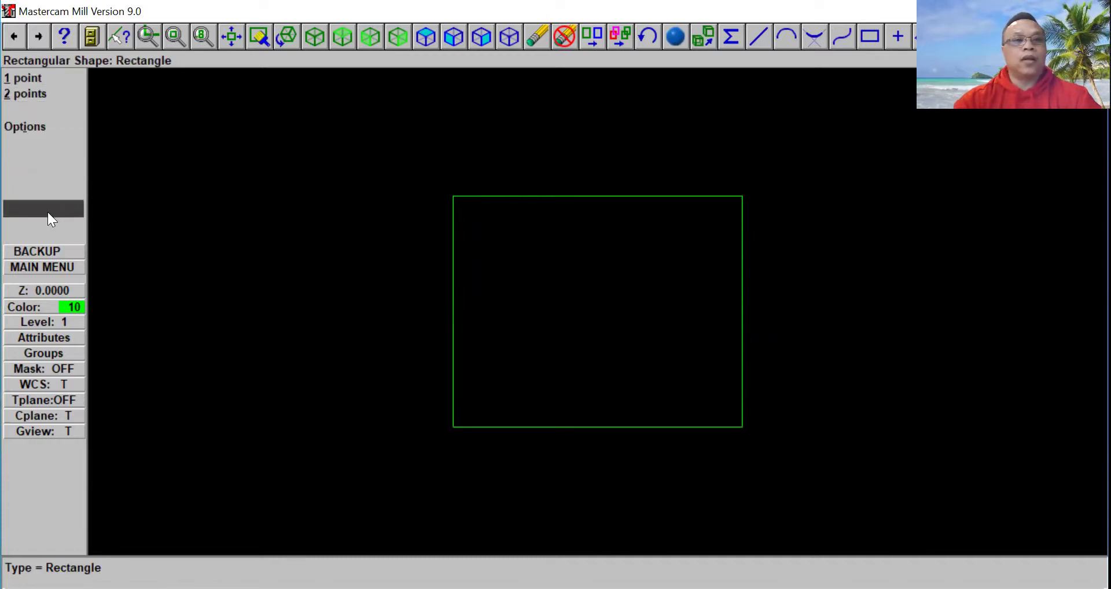
Create a second rectangle 8.0 wide and 5.0 high, centred on the origin inside the first one
left_click(61, 82)
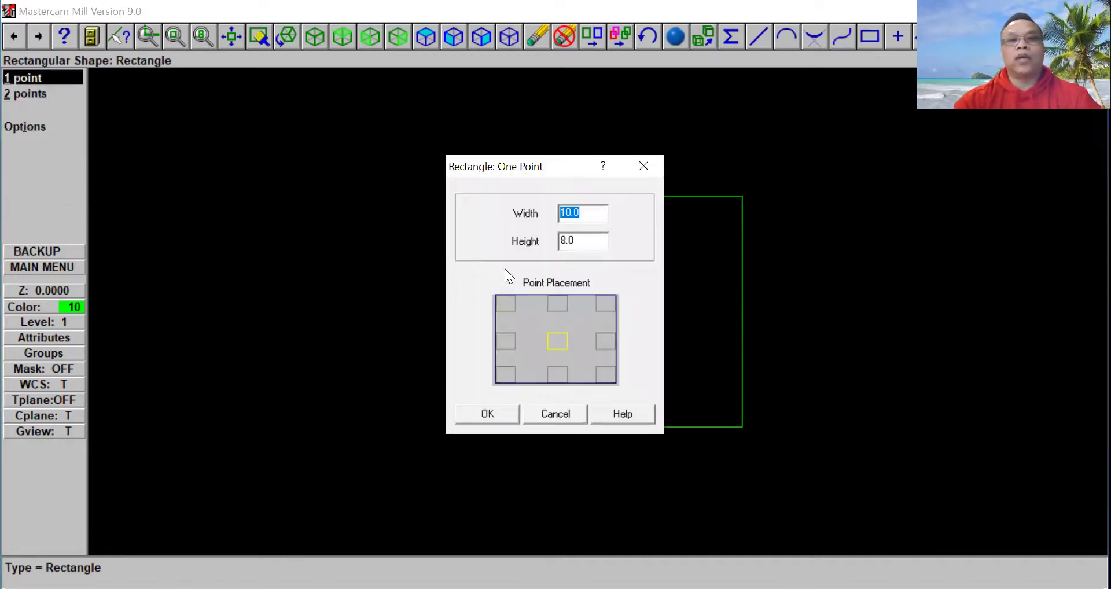
type("8.0")
key("Tab")
type("5")
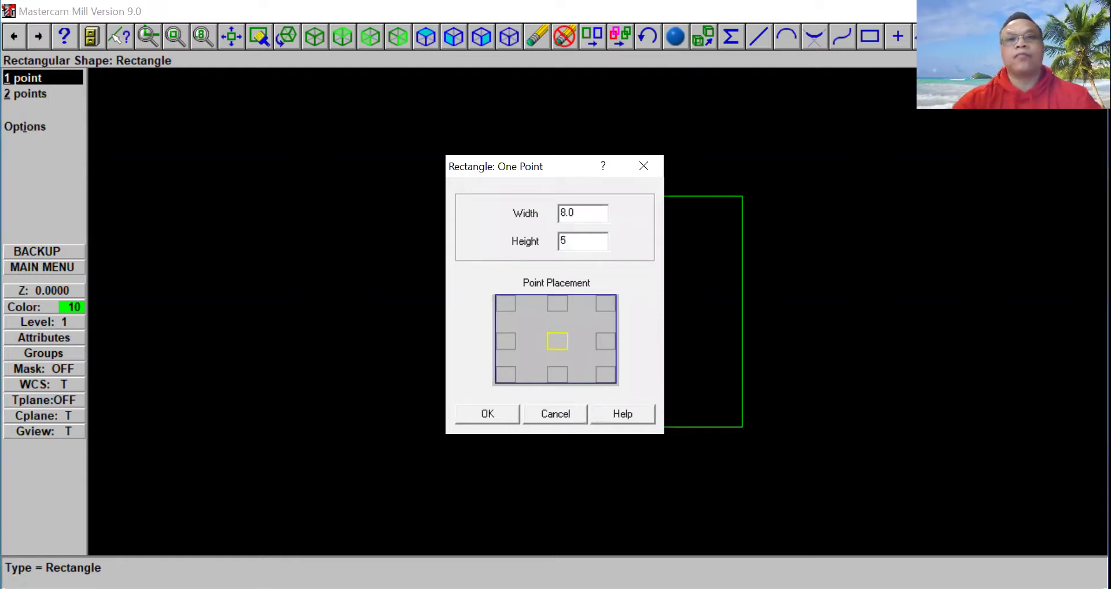
left_click(481, 412)
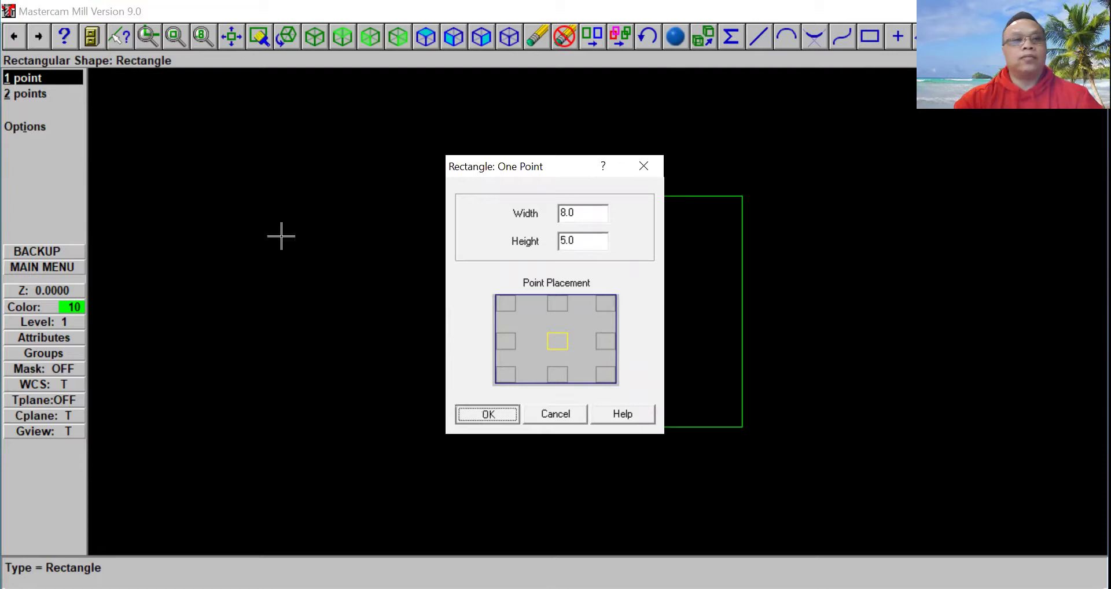
left_click(50, 79)
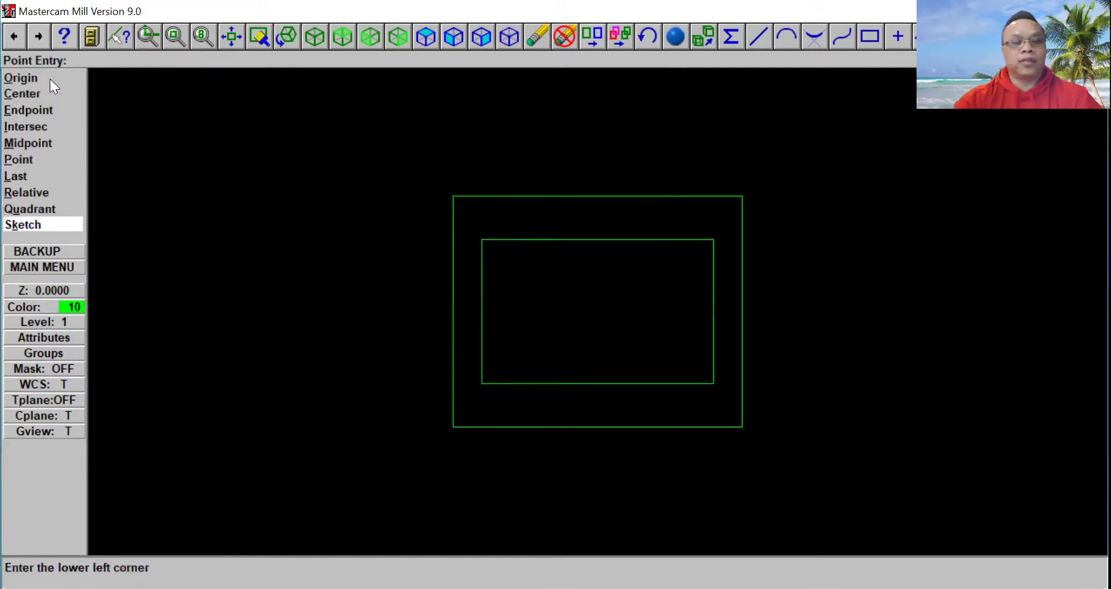
key("Escape")
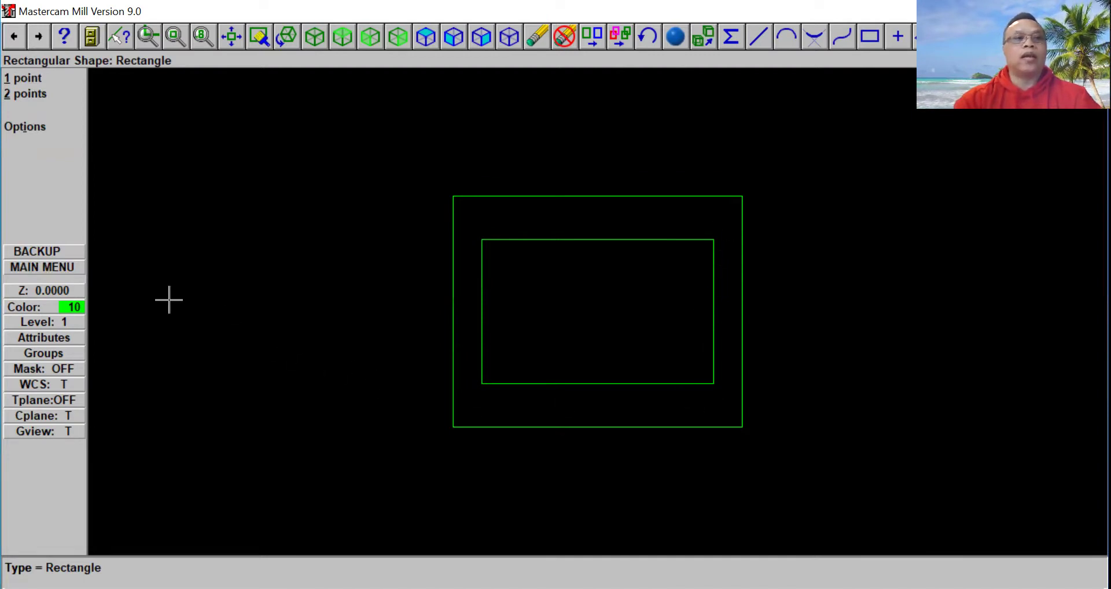
Create a parallel line 2.5 below the upper edge of the inner rectangle
left_click(73, 268)
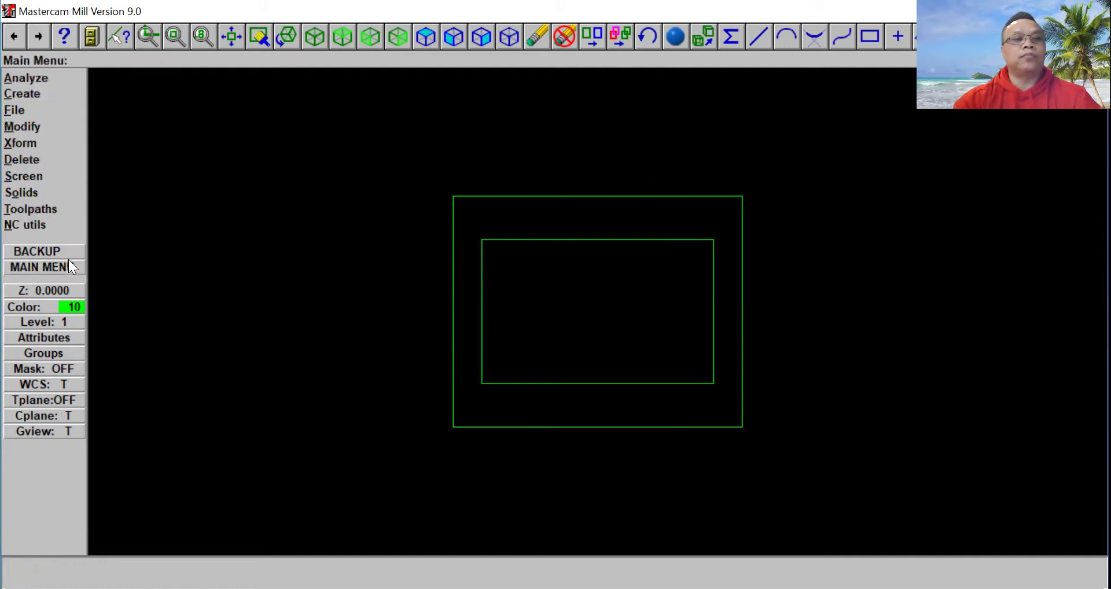
left_click(42, 94)
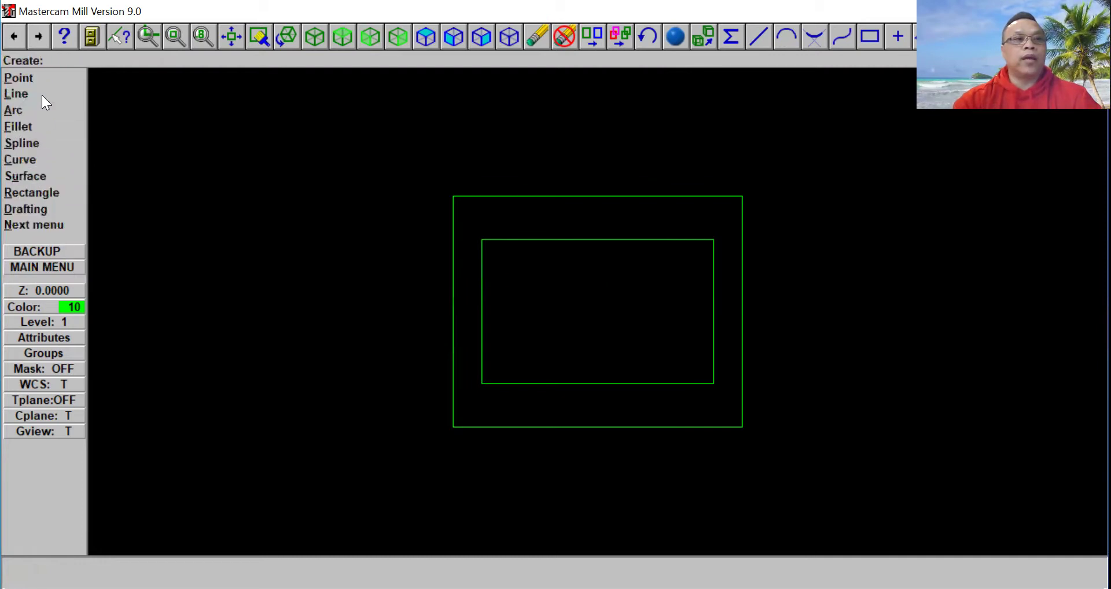
left_click(32, 92)
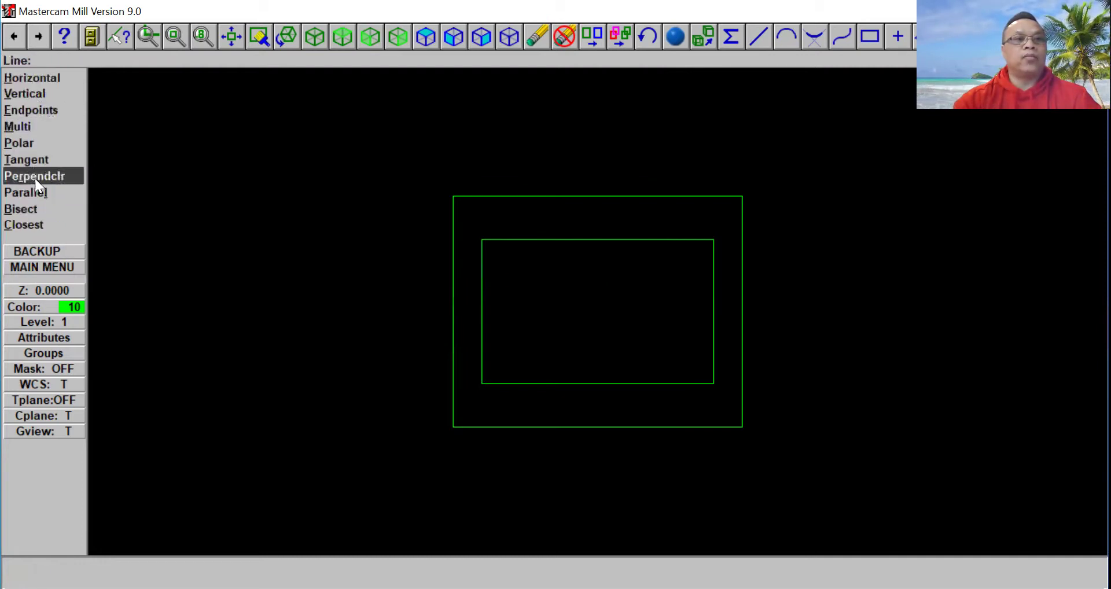
left_click(37, 189)
left_click(55, 78)
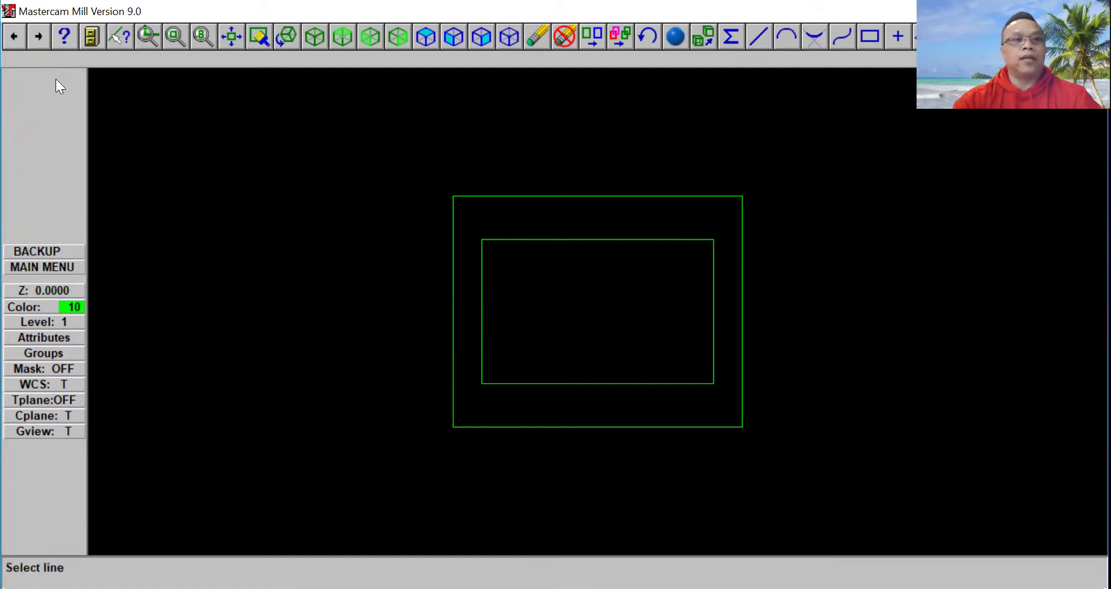
left_click(594, 240)
left_click(582, 298)
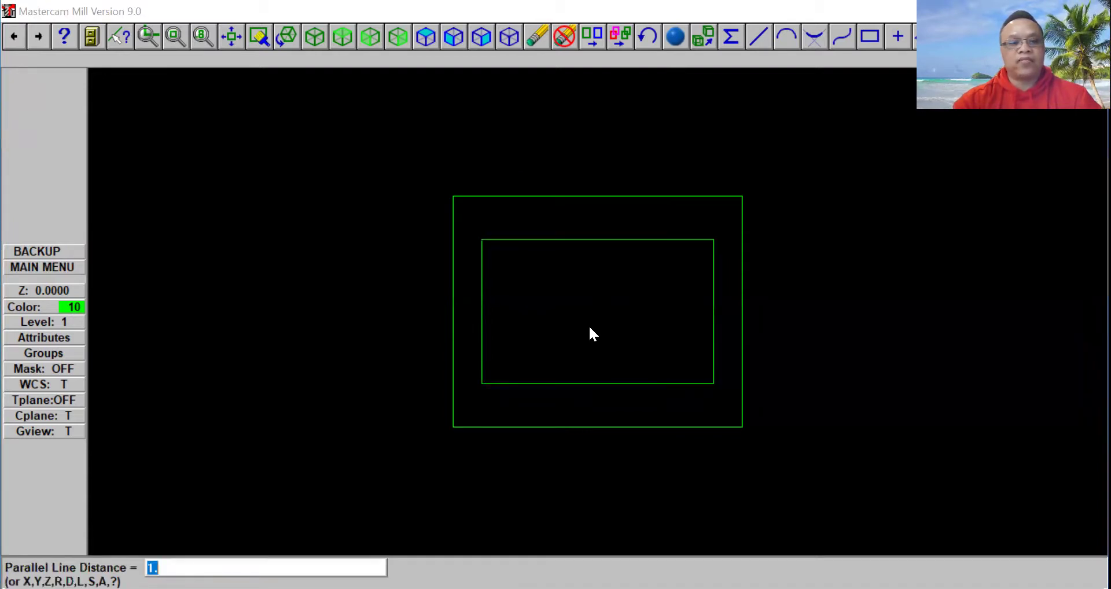
type("2.5")
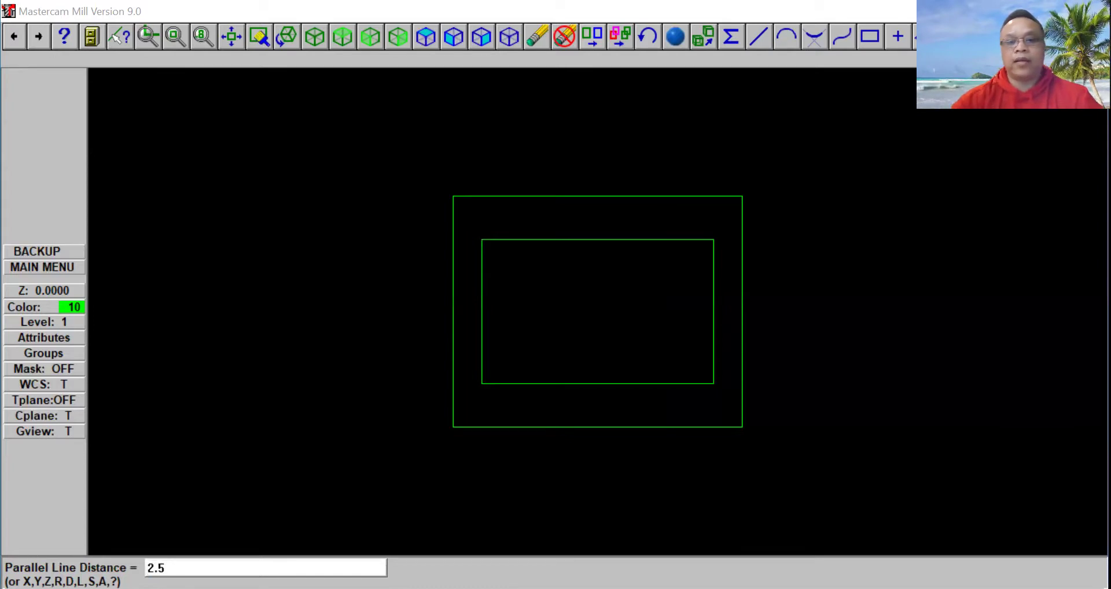
key("Return")
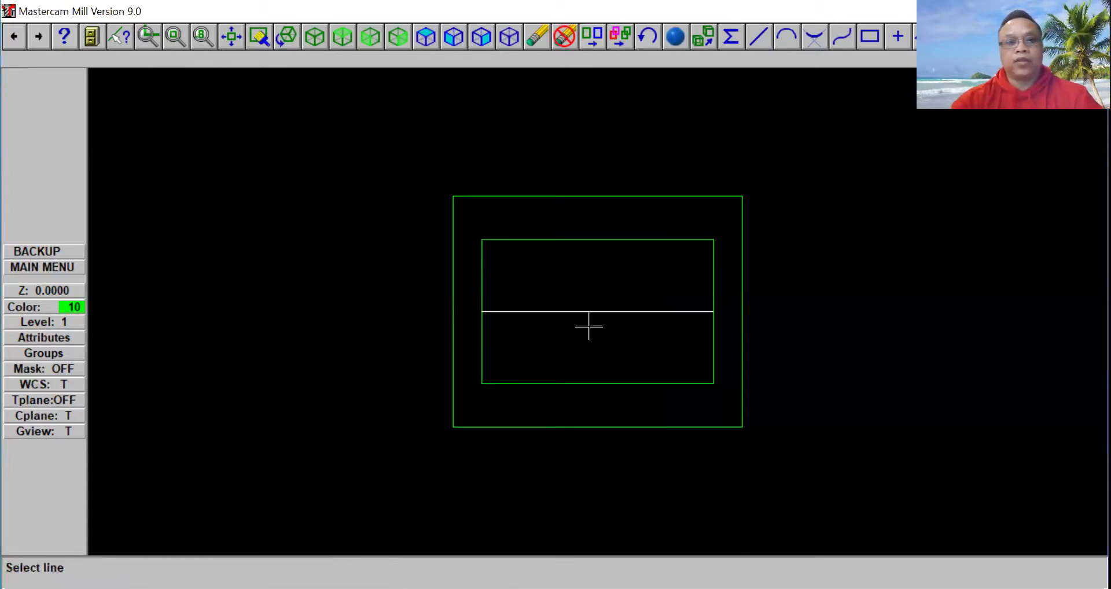
Create parallel lines 1.75 inward from the left and right edges of the inner rectangle
left_click(494, 332)
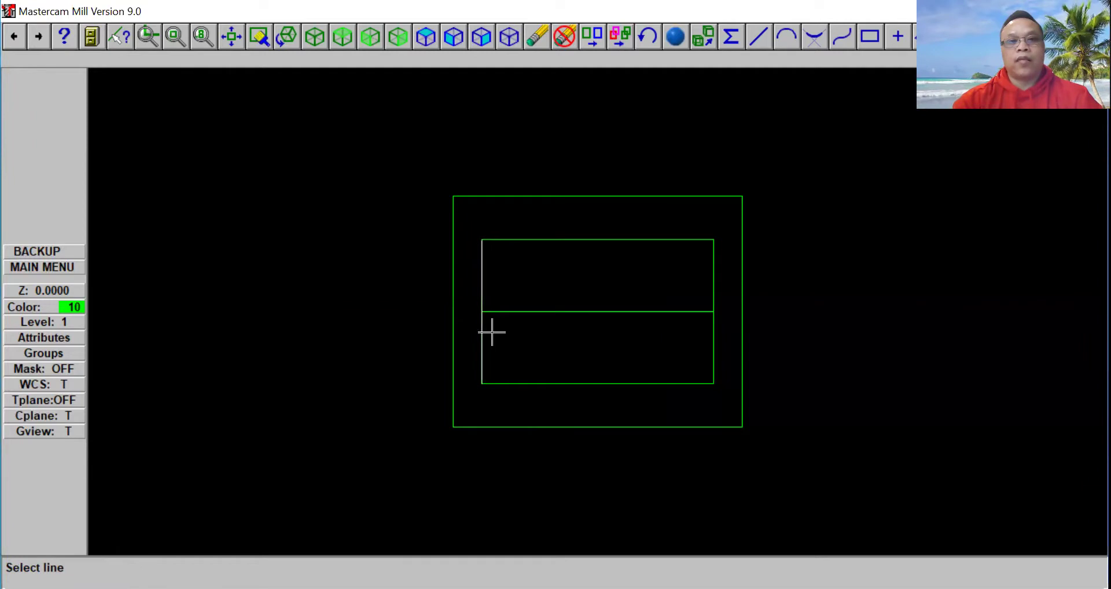
left_click(483, 336)
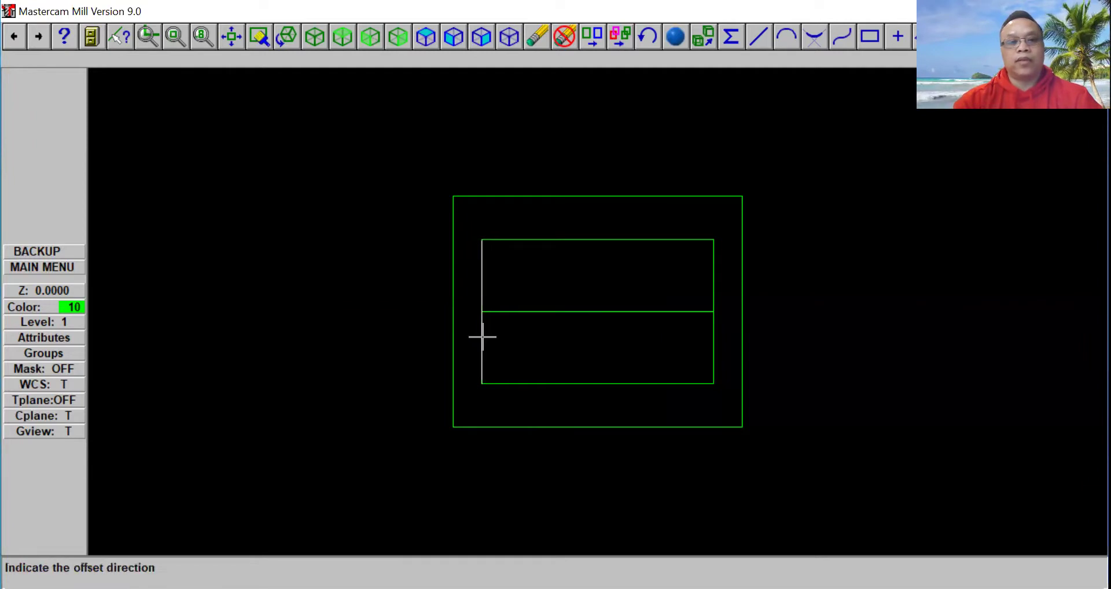
left_click(524, 342)
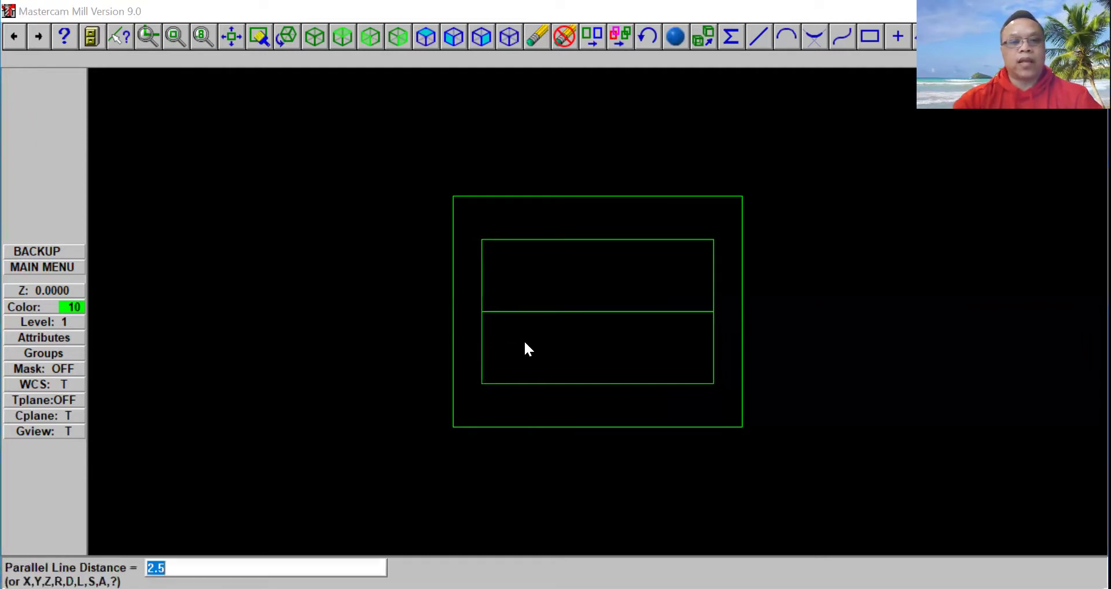
type("1")
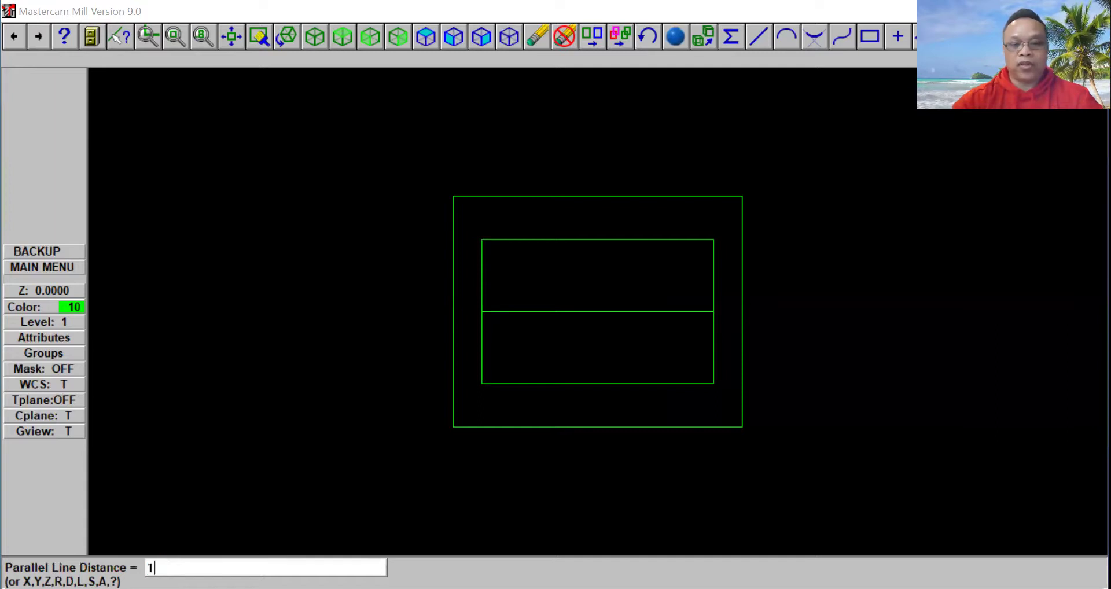
type(".75")
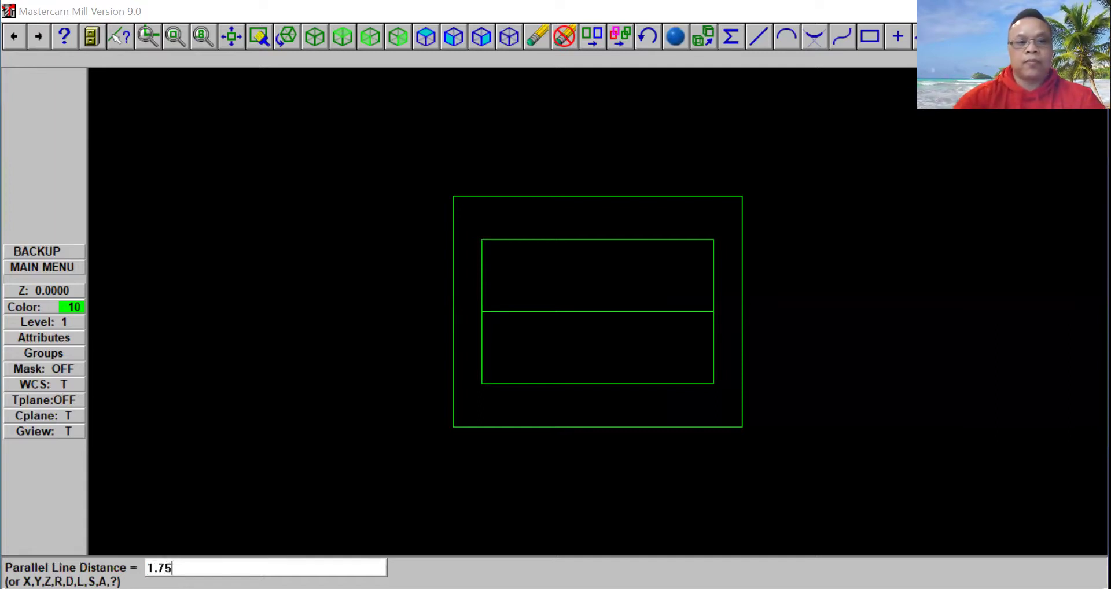
key("Return")
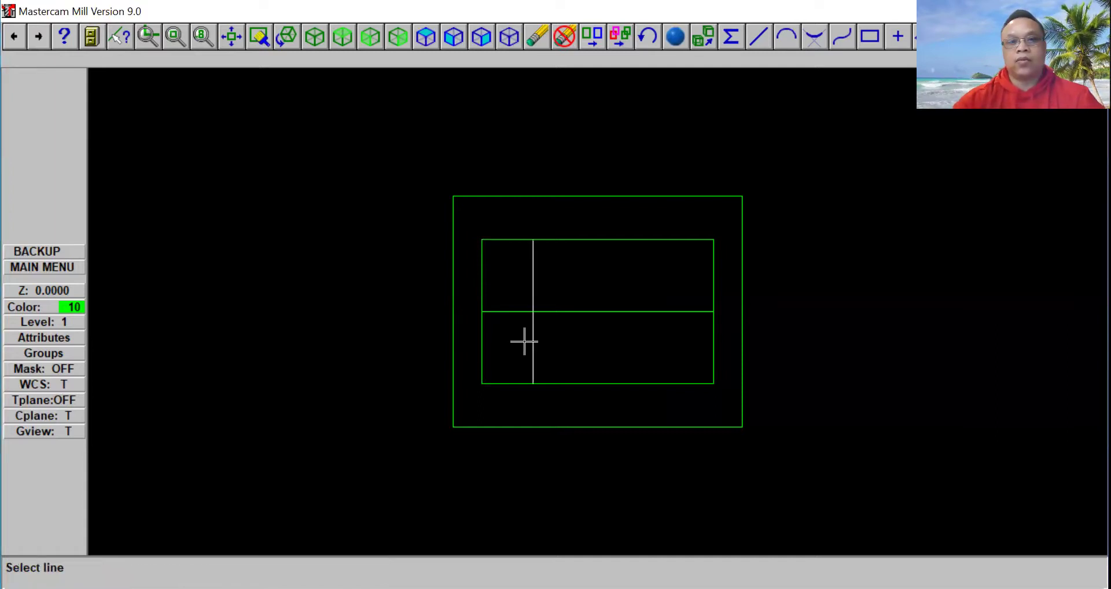
left_click(714, 349)
left_click(677, 346)
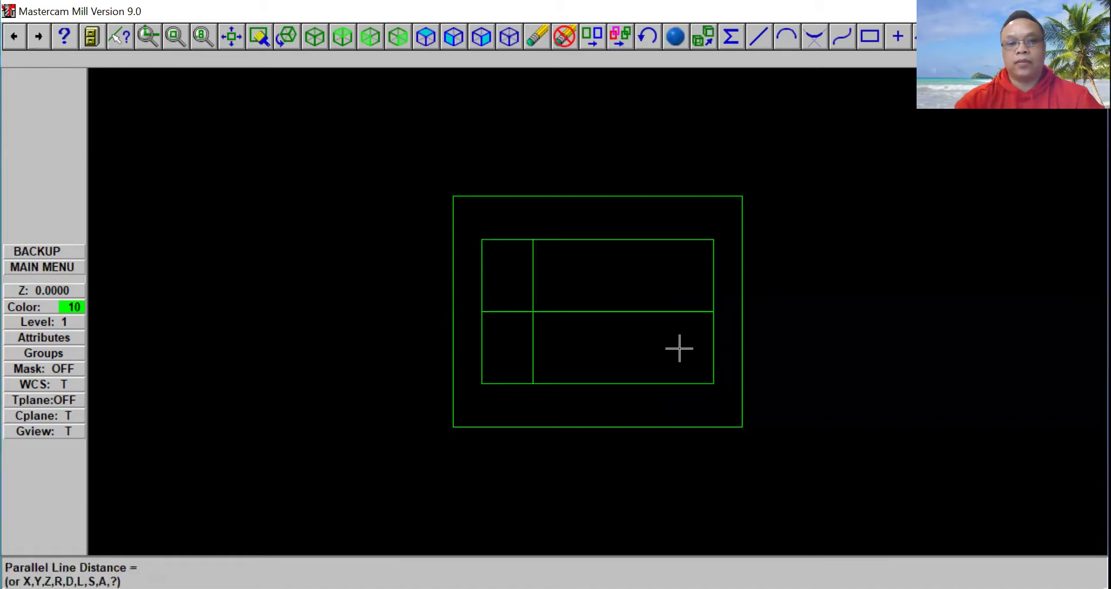
key("Return")
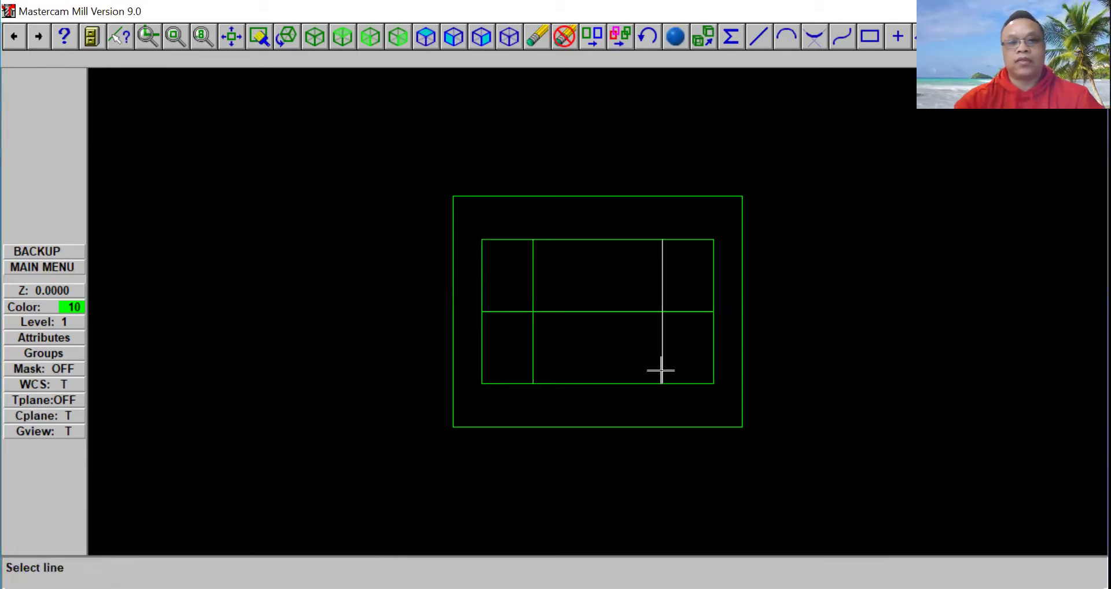
Create two successive parallel lines spaced .75 apart, offset upward from the lower edge of the inner rectangle
left_click(594, 383)
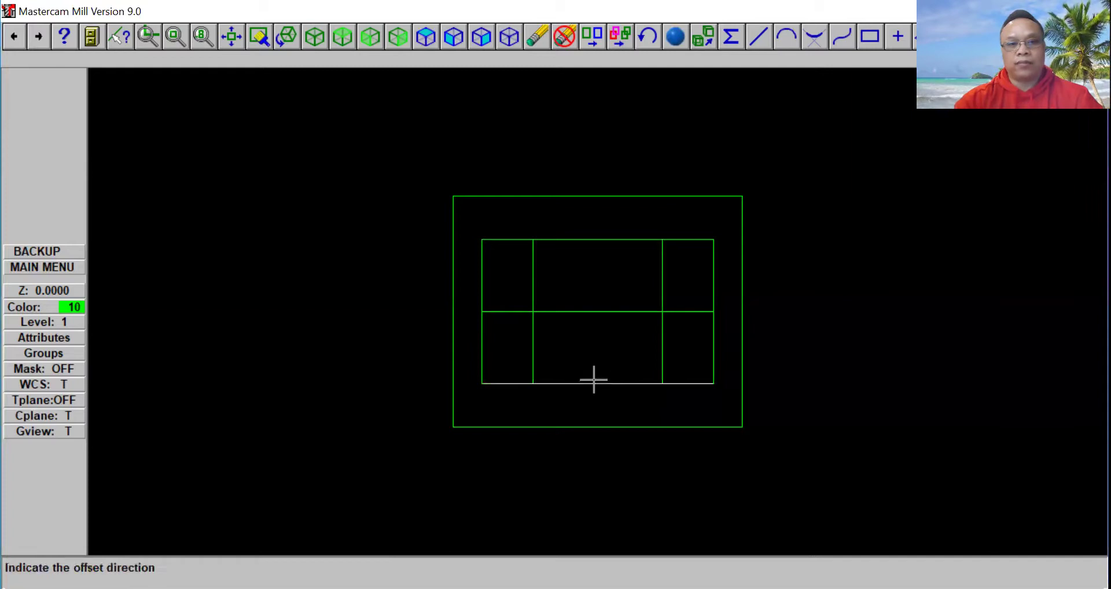
left_click(596, 369)
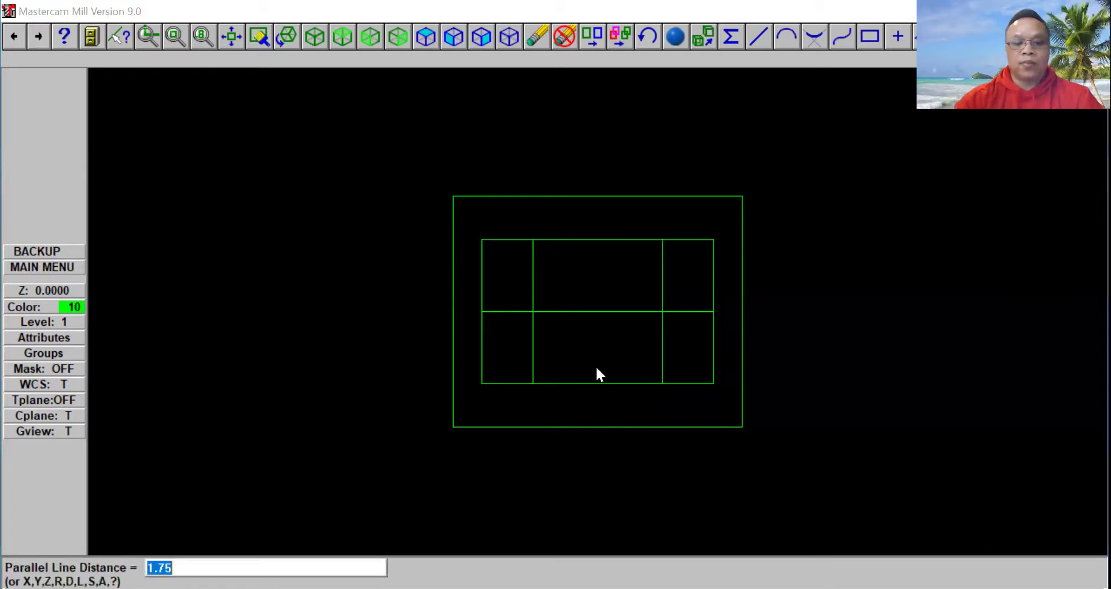
type(".75")
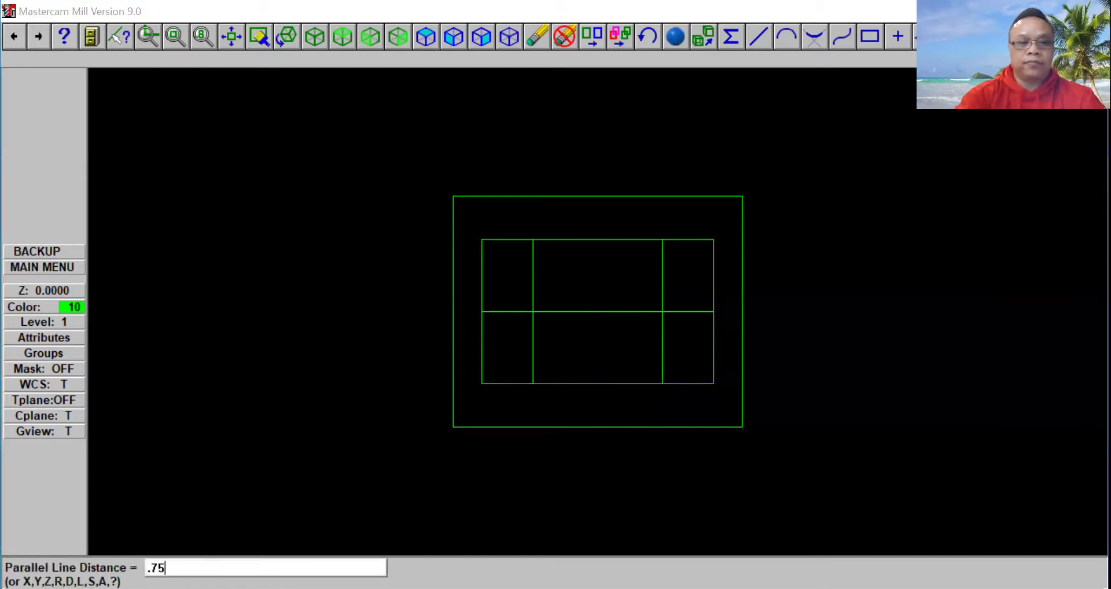
key("Return")
left_click(596, 363)
left_click(595, 350)
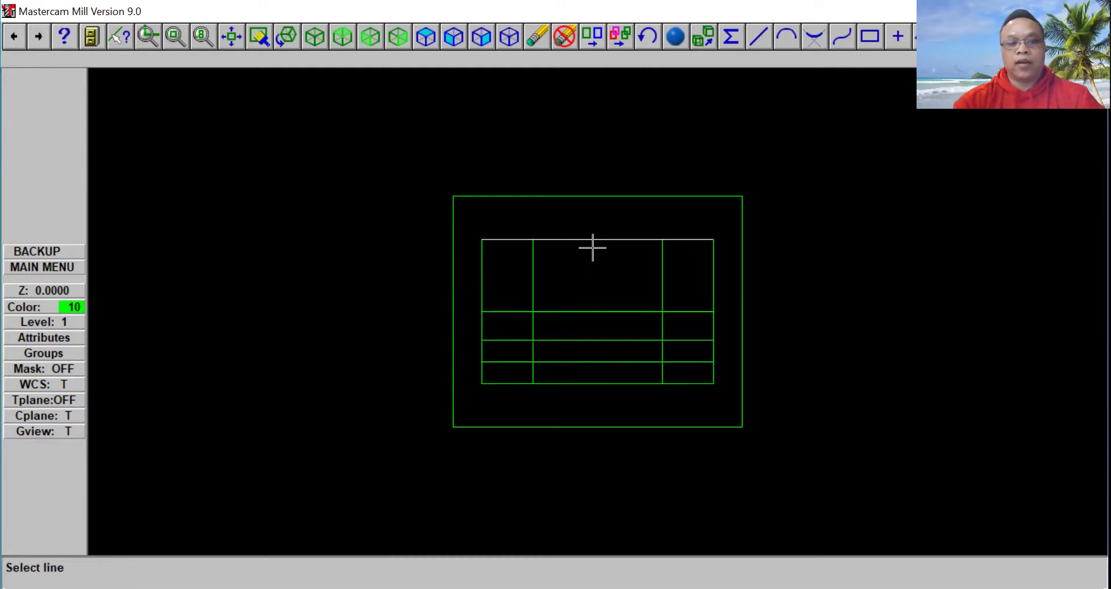
Create two successive parallel lines spaced .75 apart, offset upward from the horizontal centre line
left_click(587, 308)
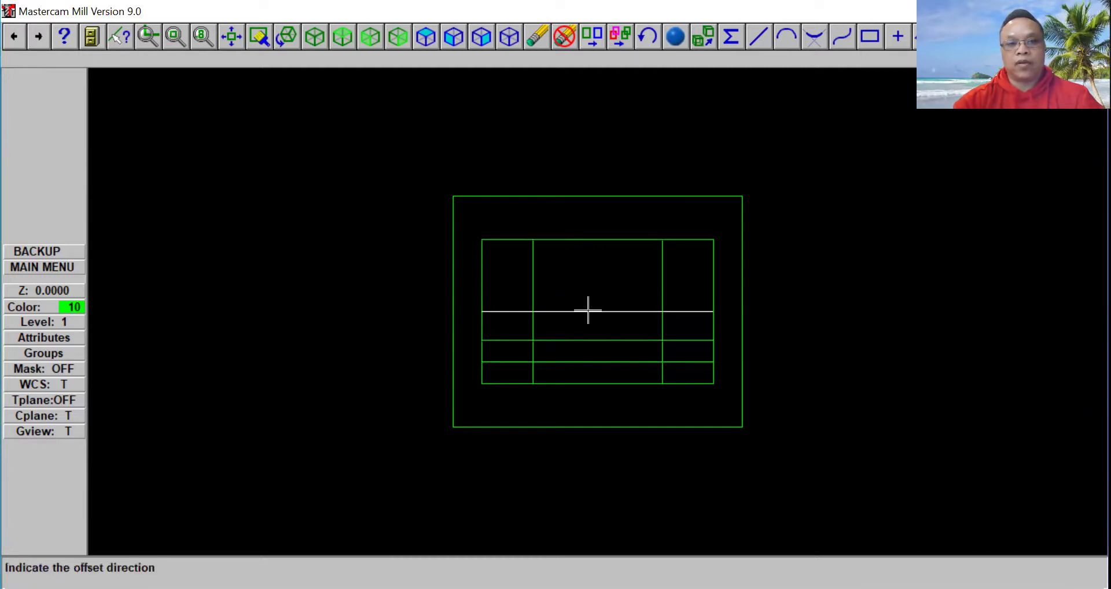
left_click(590, 298)
key("Return")
left_click(591, 290)
left_click(590, 278)
key("Return")
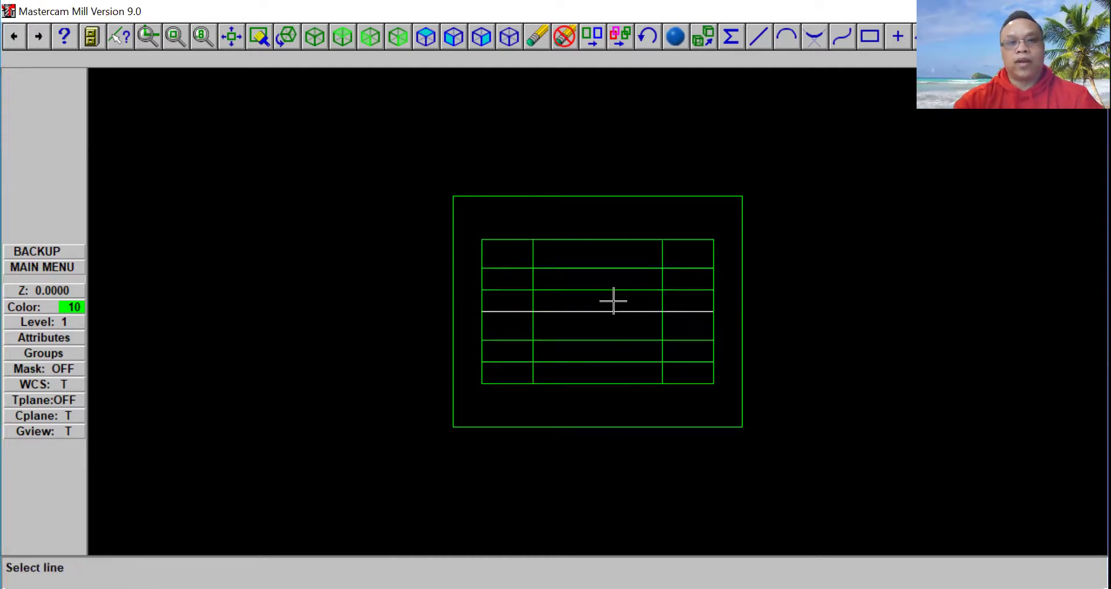
left_click(71, 266)
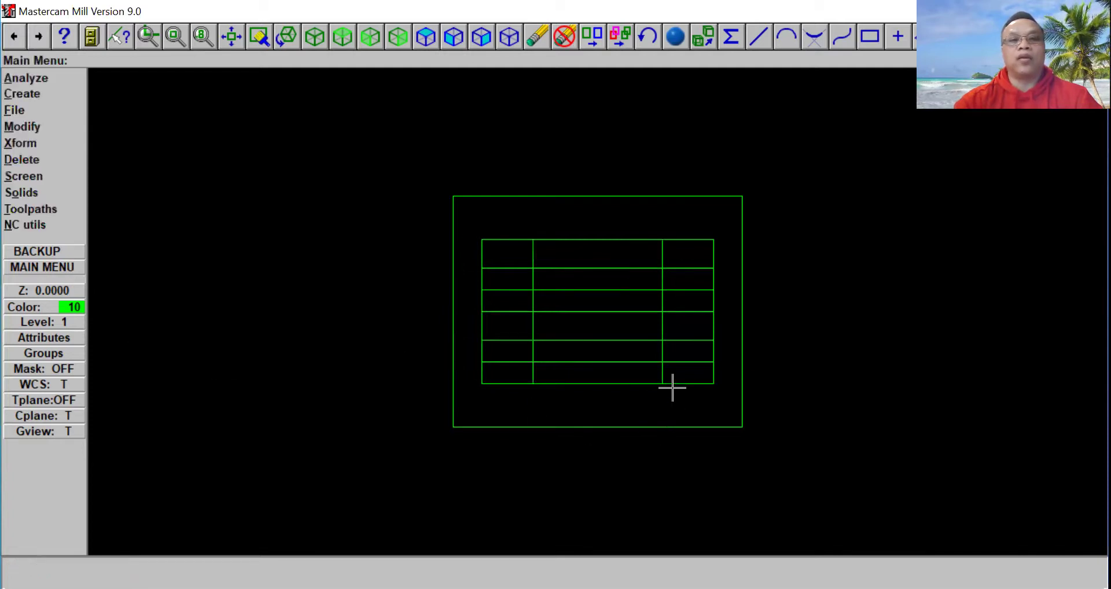
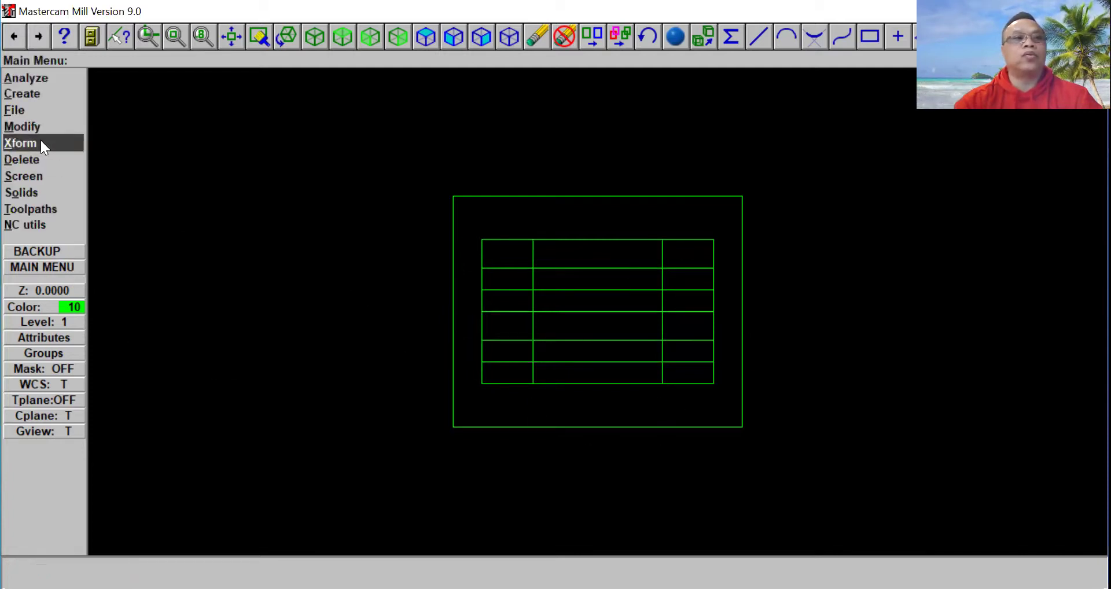
Set the fillet radius to .75 and fillet both left corners of the upper slot, trimming its construction lines
left_click(40, 126)
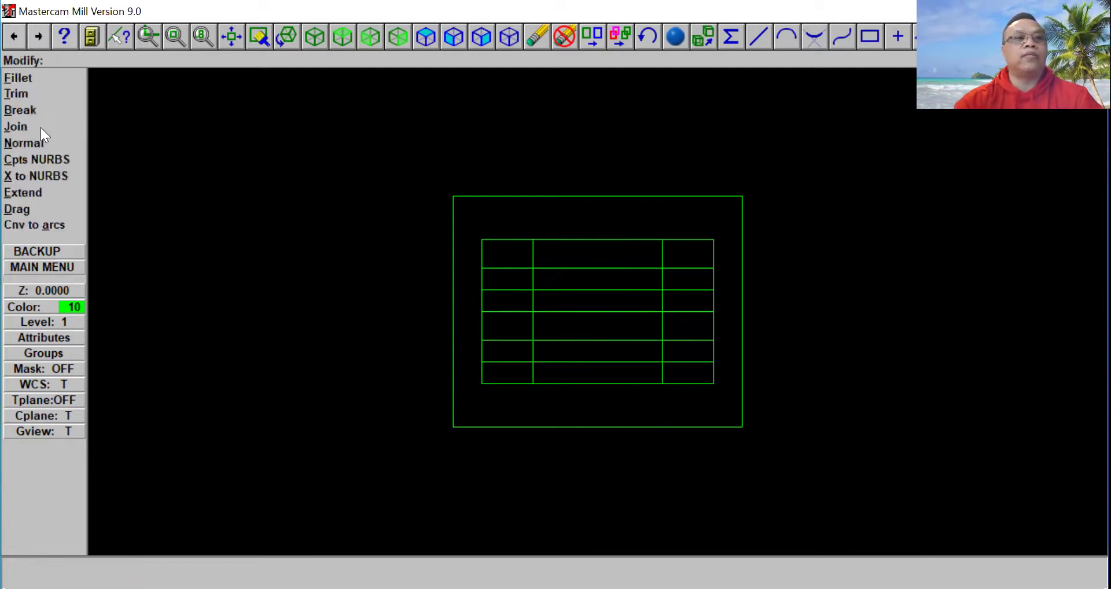
left_click(42, 79)
left_click(37, 77)
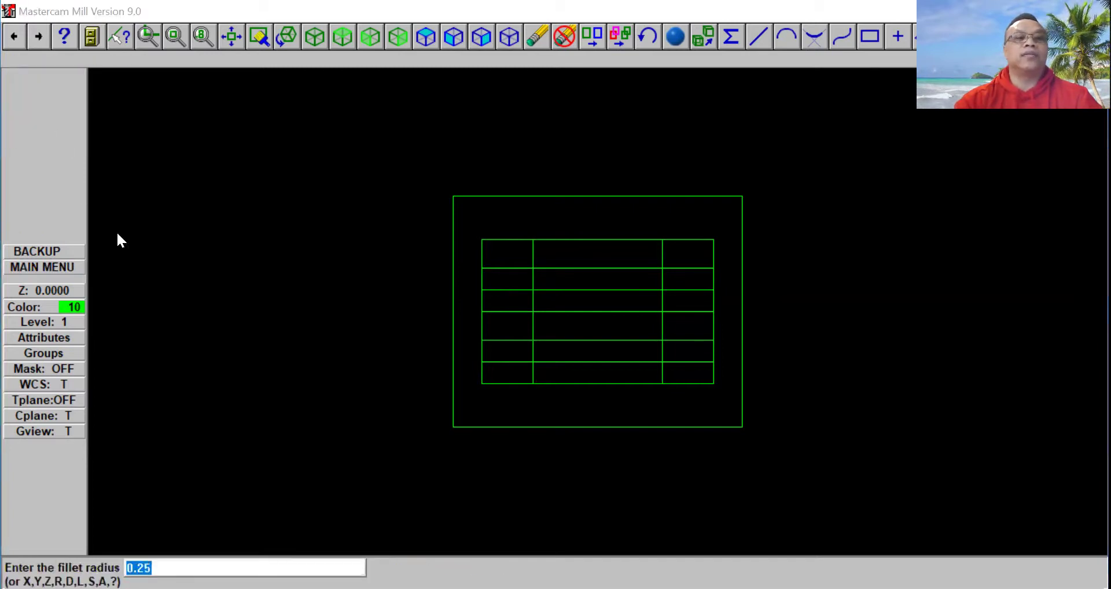
type(".")
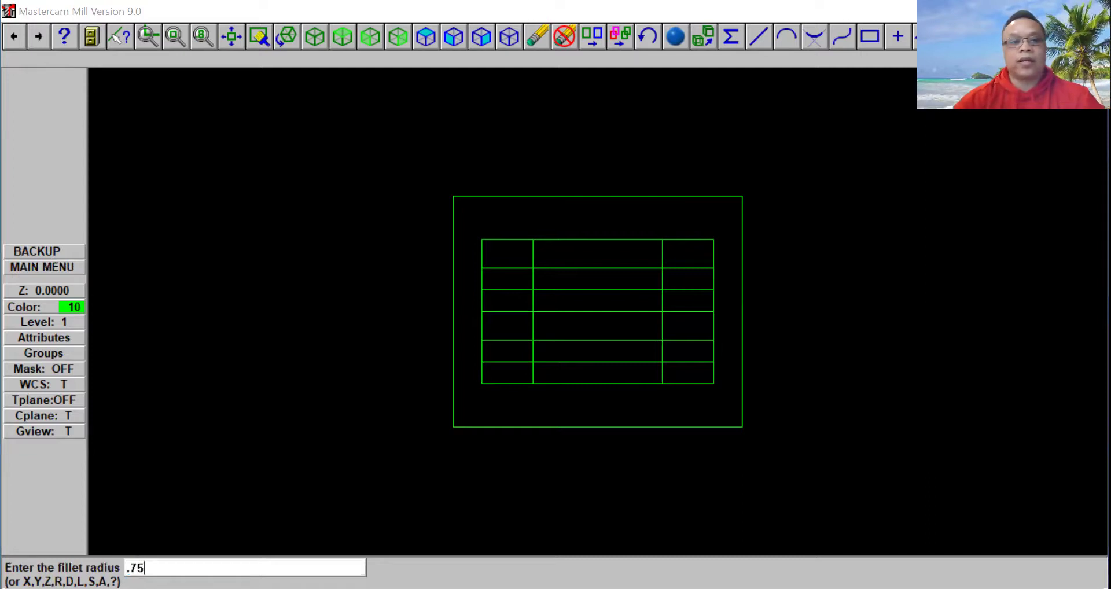
key("Return")
left_click(533, 293)
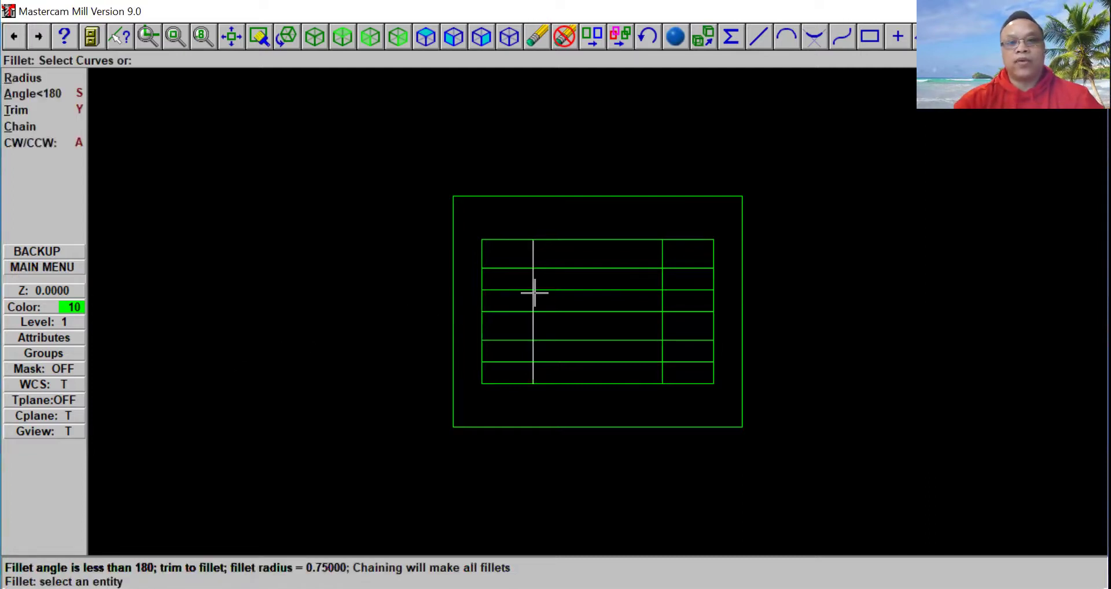
left_click(533, 293)
left_click(544, 270)
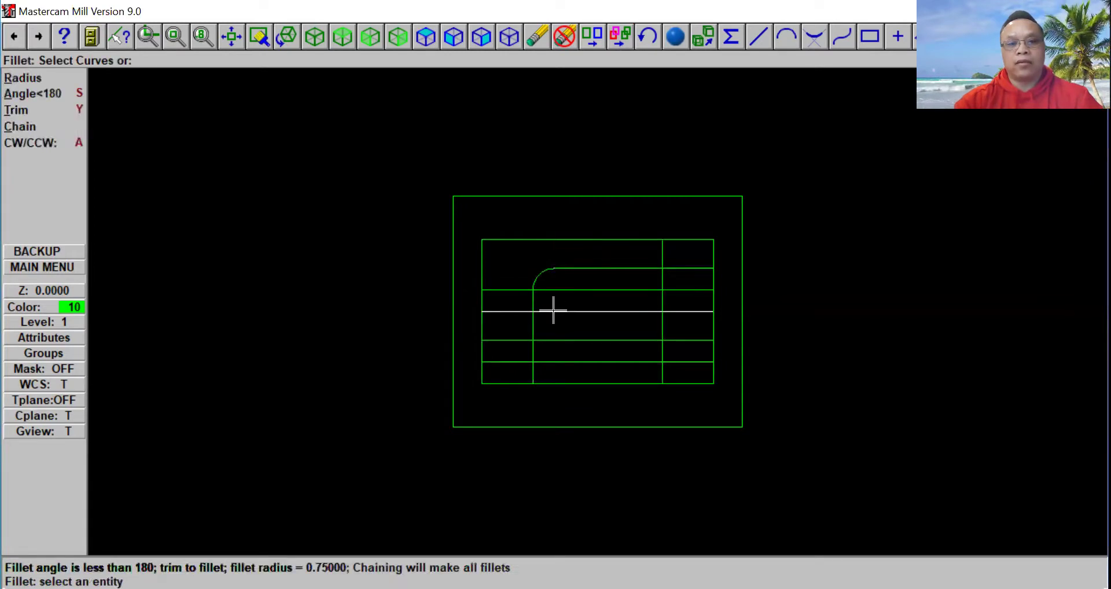
left_click(535, 300)
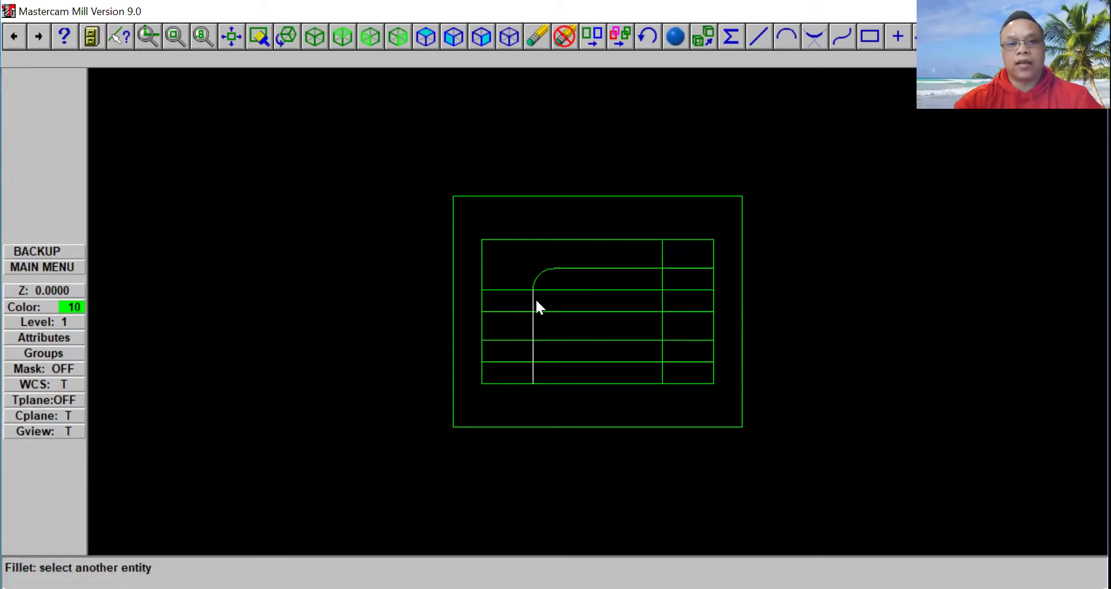
left_click(536, 301)
left_click(600, 341)
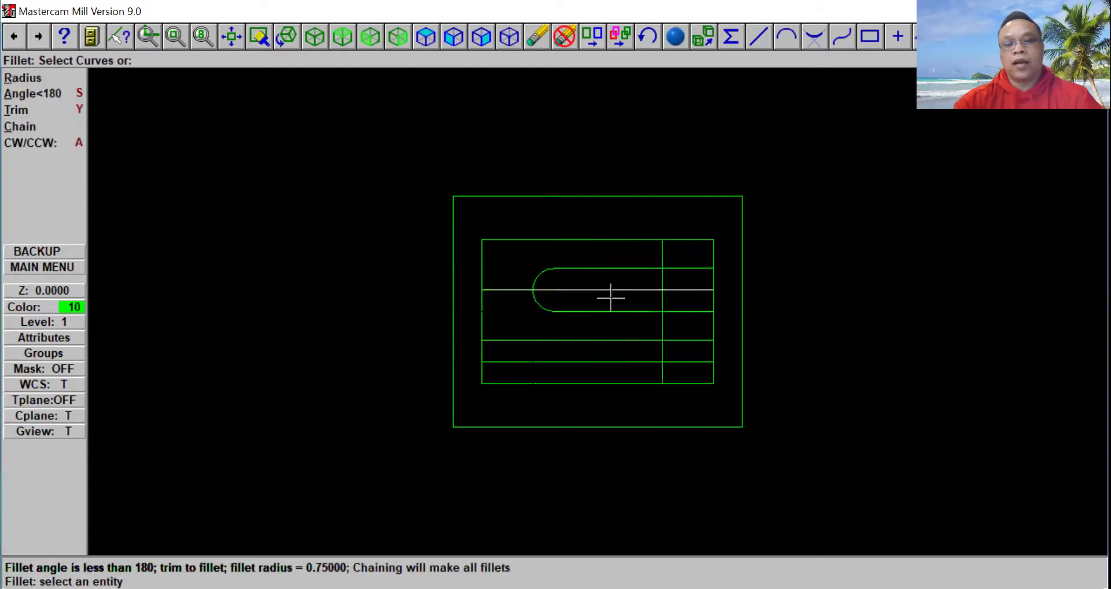
Fillet both right corners of the upper slot with the 0.75 radius to close its outline
left_click(657, 277)
left_click(656, 276)
left_click(645, 311)
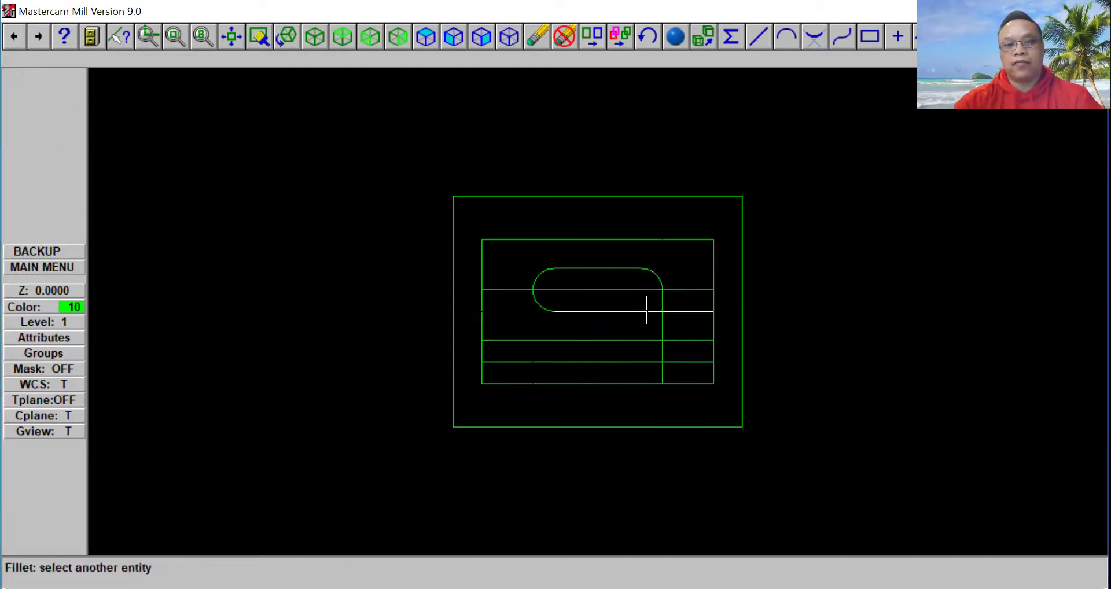
left_click(660, 299)
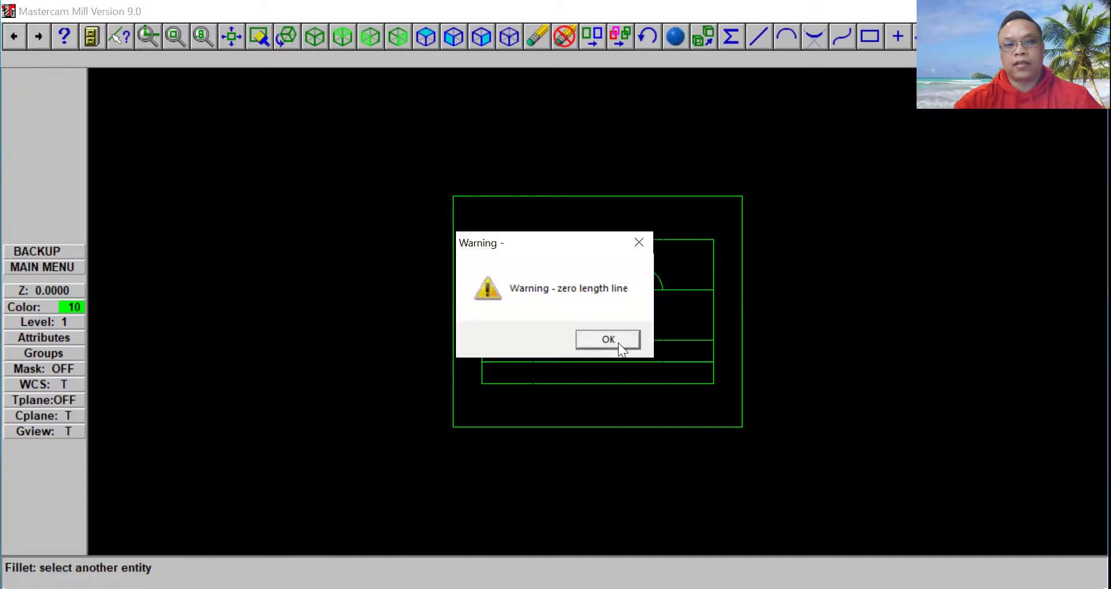
left_click(618, 343)
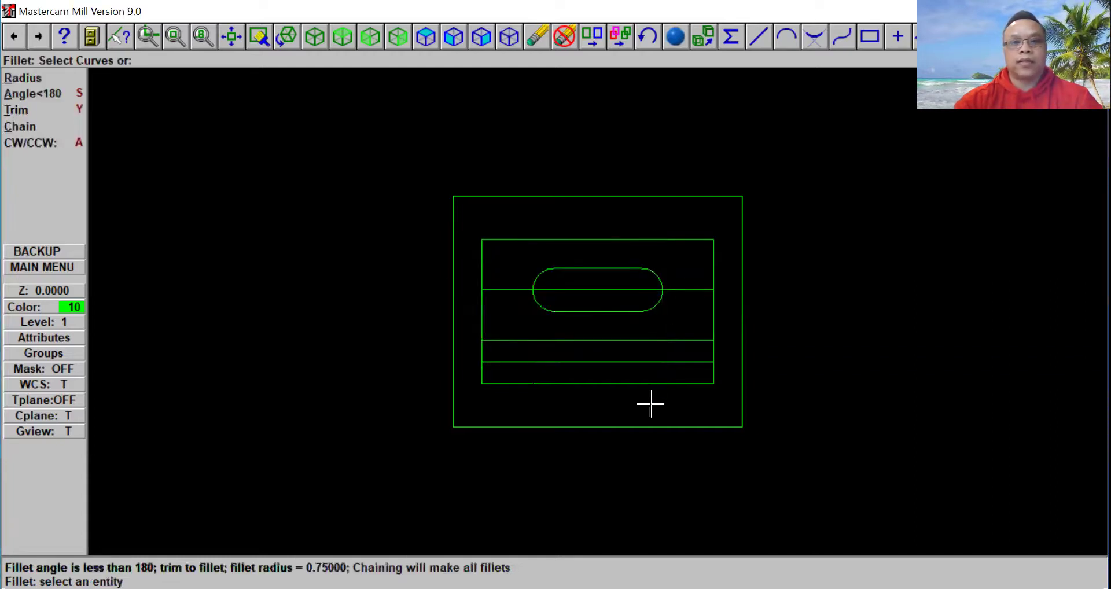
Fillet the two upper corners of the inner rectangle with the 0.75 radius
left_click(585, 384)
left_click(552, 341)
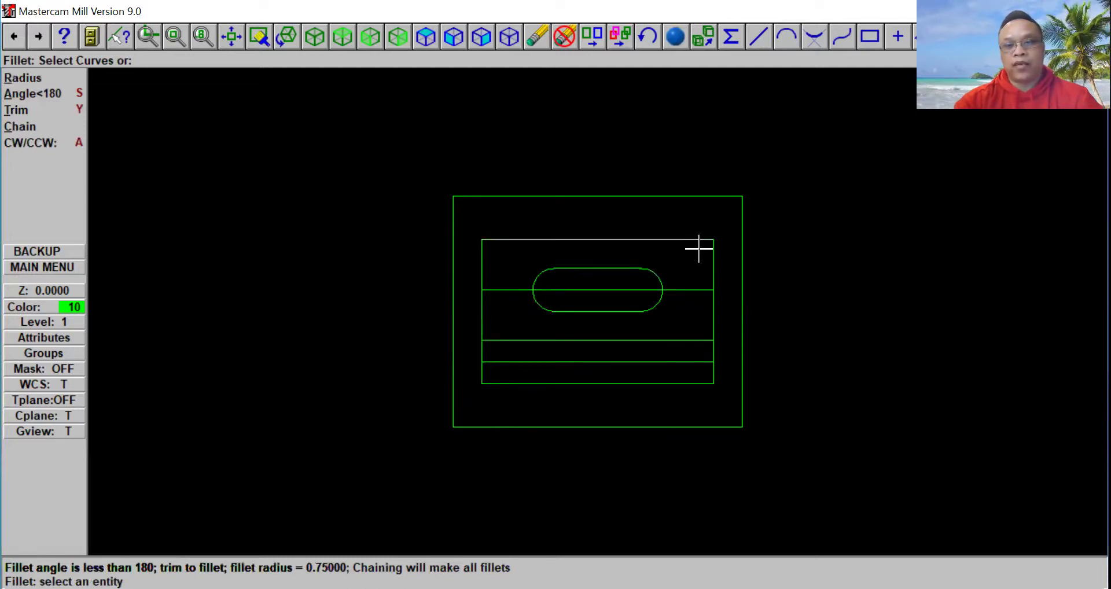
left_click(490, 262)
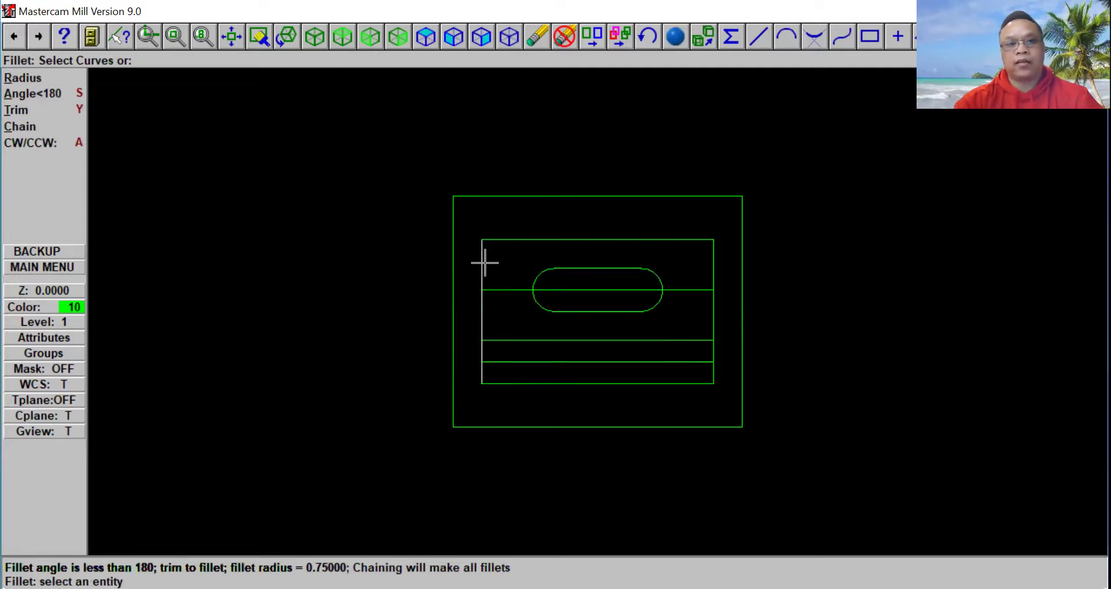
left_click(500, 243)
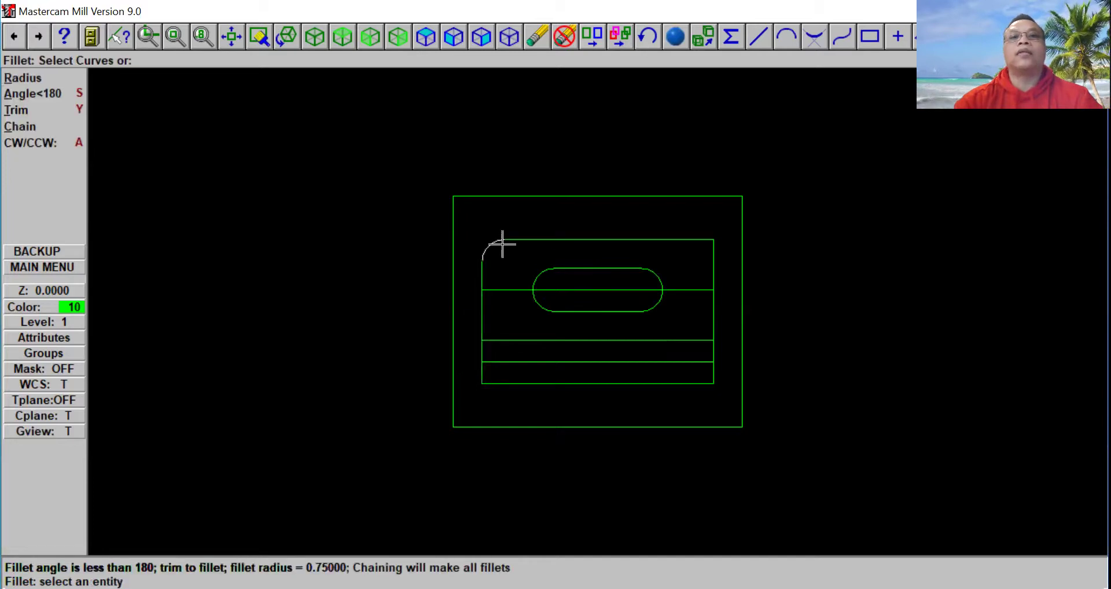
left_click(691, 245)
left_click(712, 258)
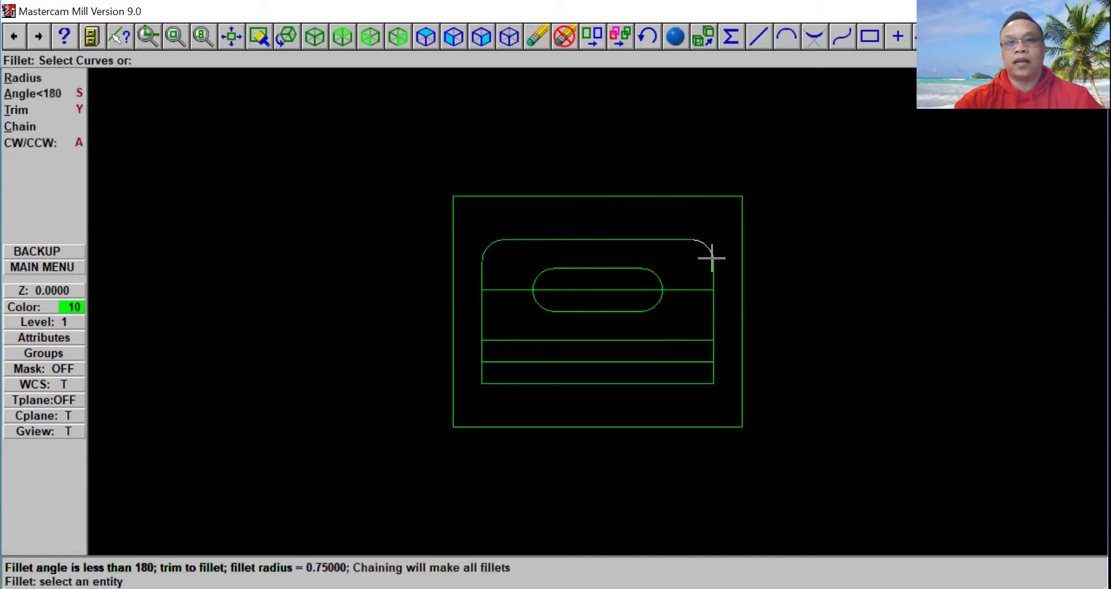
left_click(617, 362)
left_click(551, 382)
left_click(550, 289)
left_click(541, 362)
left_click(497, 383)
left_click(511, 362)
left_click(599, 384)
left_click(622, 340)
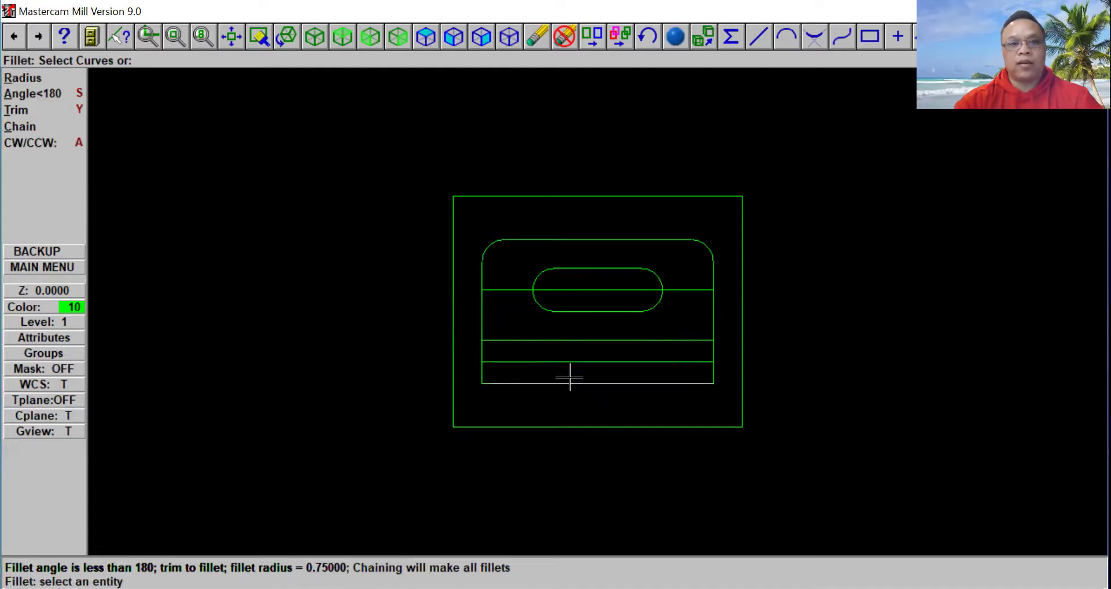
Create a parallel line 1.75 inward from the left edge of the inner rectangle
left_click(50, 265)
left_click(44, 96)
left_click(44, 95)
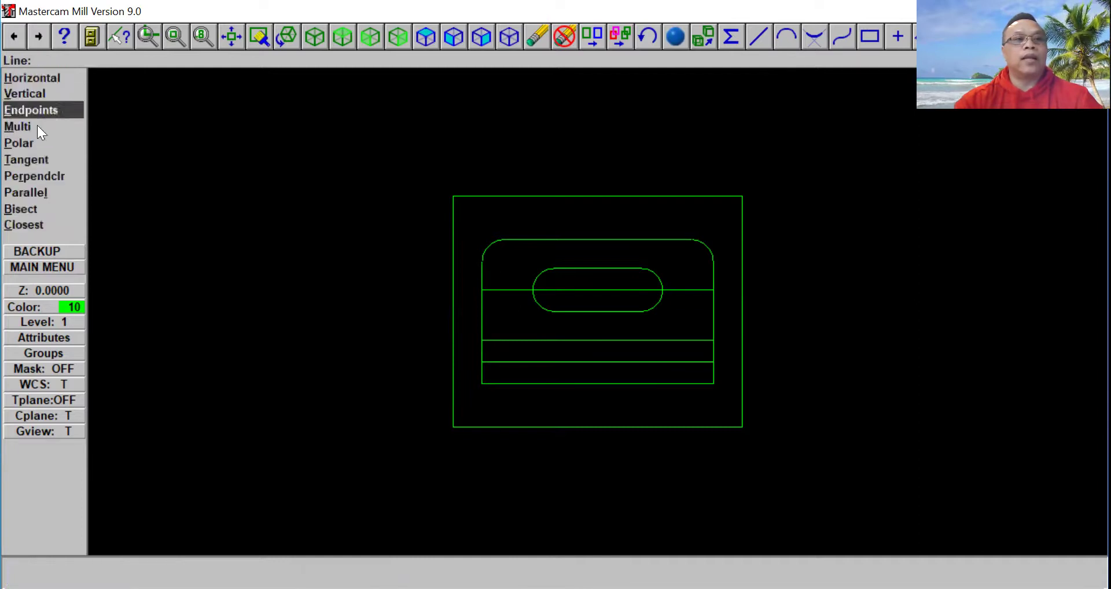
left_click(34, 190)
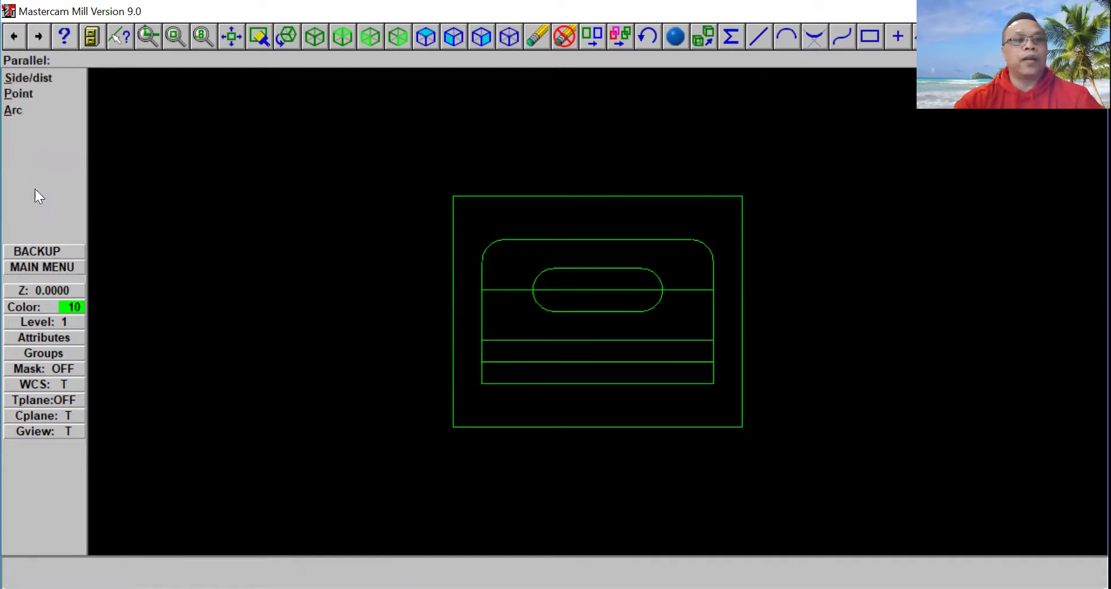
left_click(43, 93)
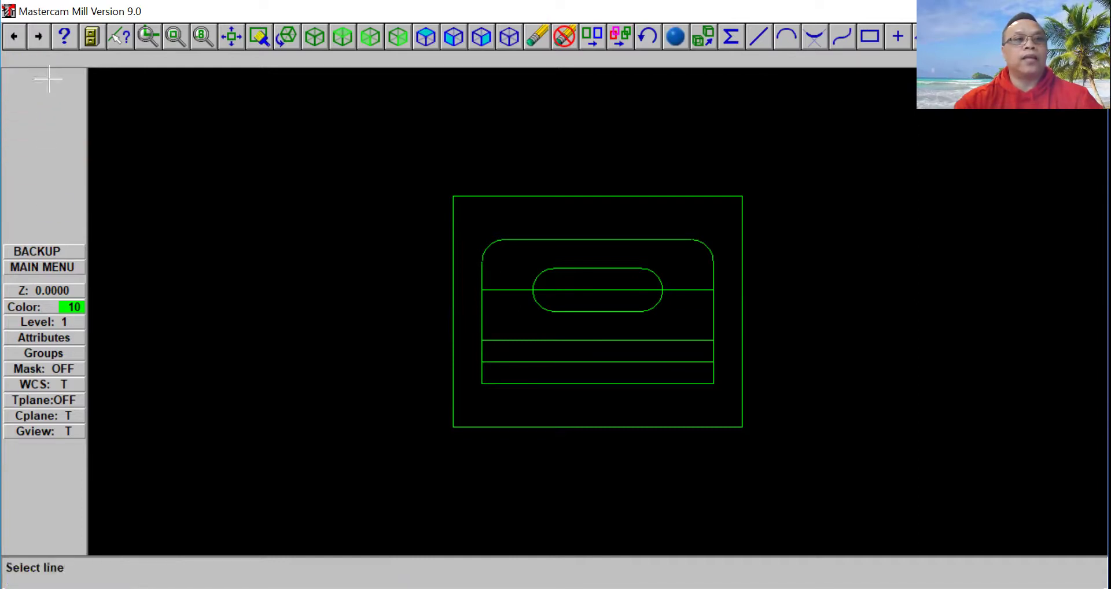
left_click(480, 369)
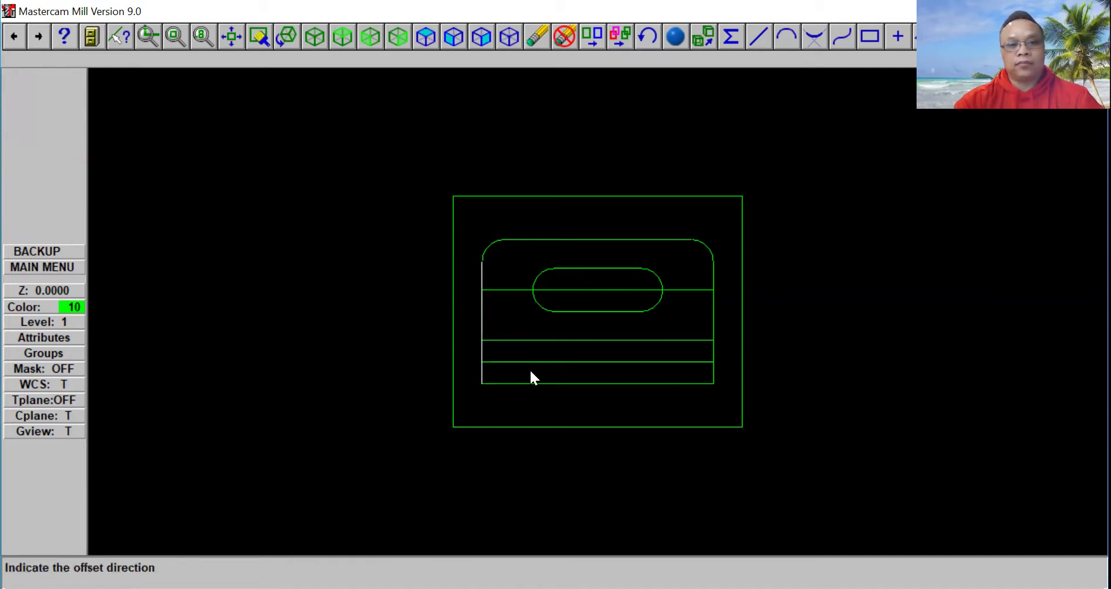
left_click(531, 372)
type("1.75")
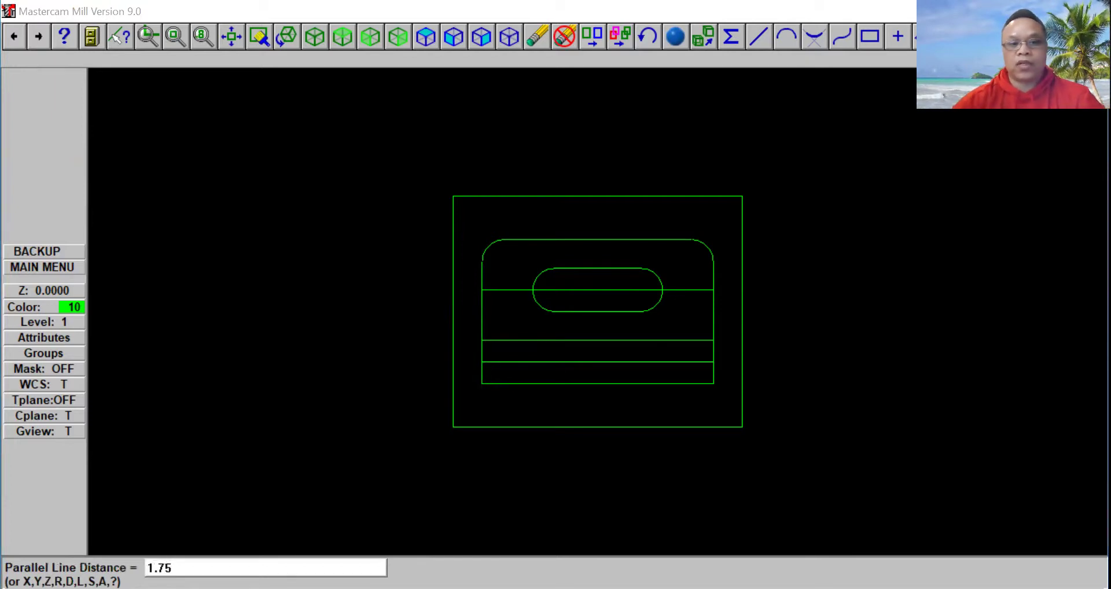
key("Return")
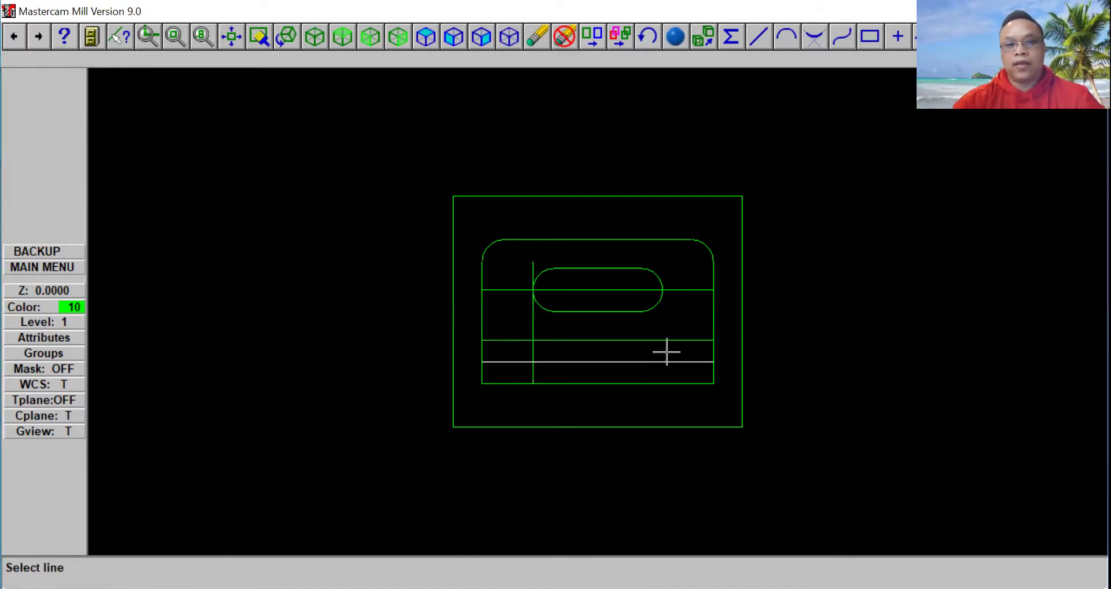
Create a parallel line 1.75 inward from the right edge of the inner rectangle
left_click(709, 349)
left_click(673, 352)
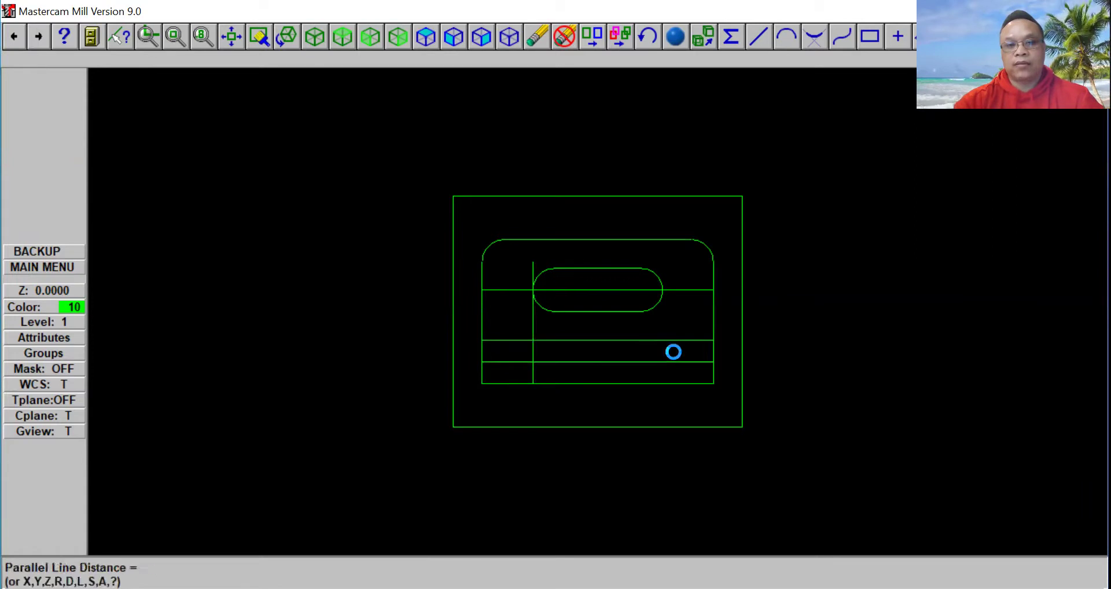
key("Return")
left_click(540, 362)
left_click(661, 366)
left_click(532, 349)
left_click(161, 301)
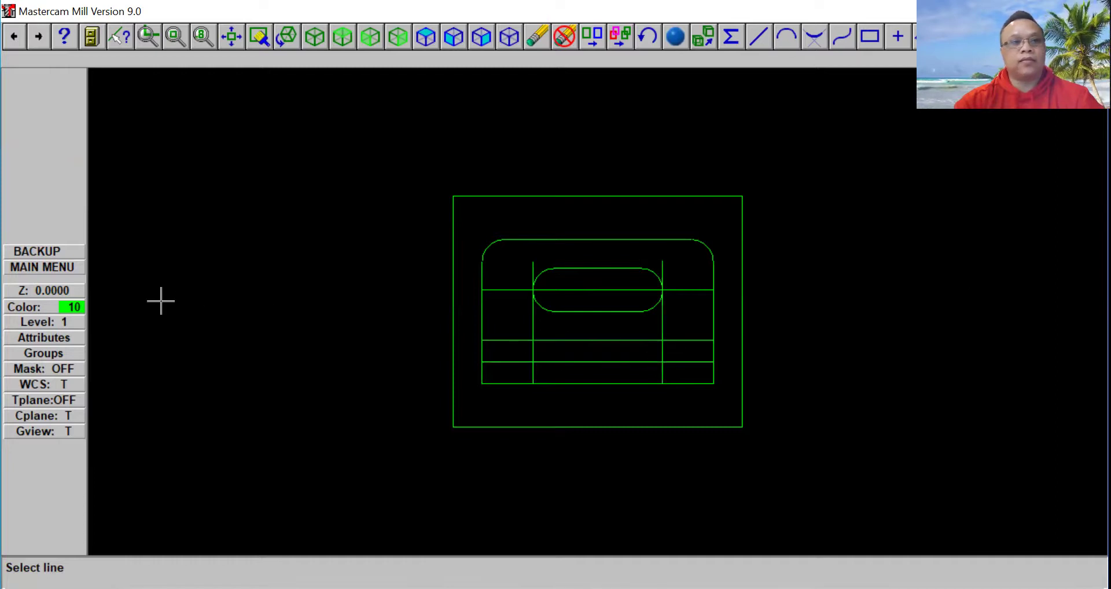
Fillet the two upper corners of the lower notch with a 0.75 radius, joining its vertical lines to its upper horizontal line
left_click(72, 266)
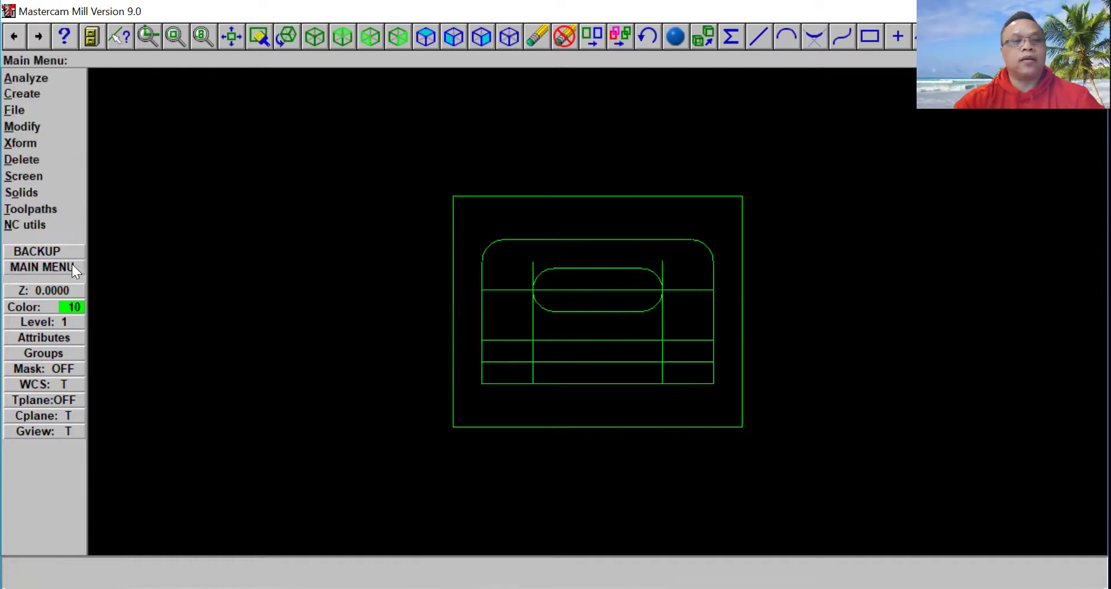
left_click(37, 124)
left_click(50, 80)
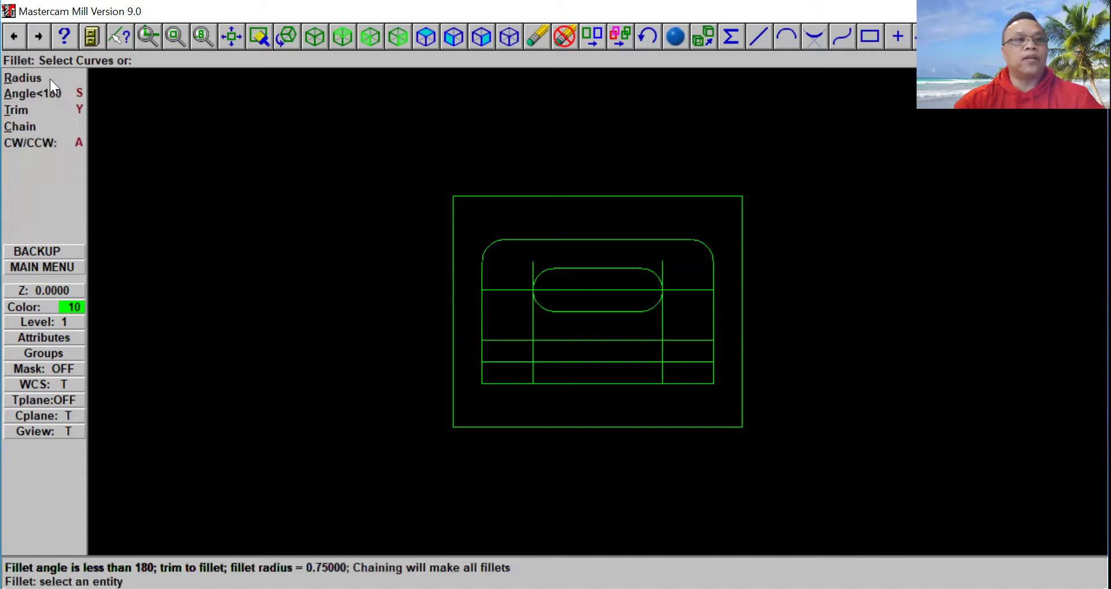
left_click(49, 79)
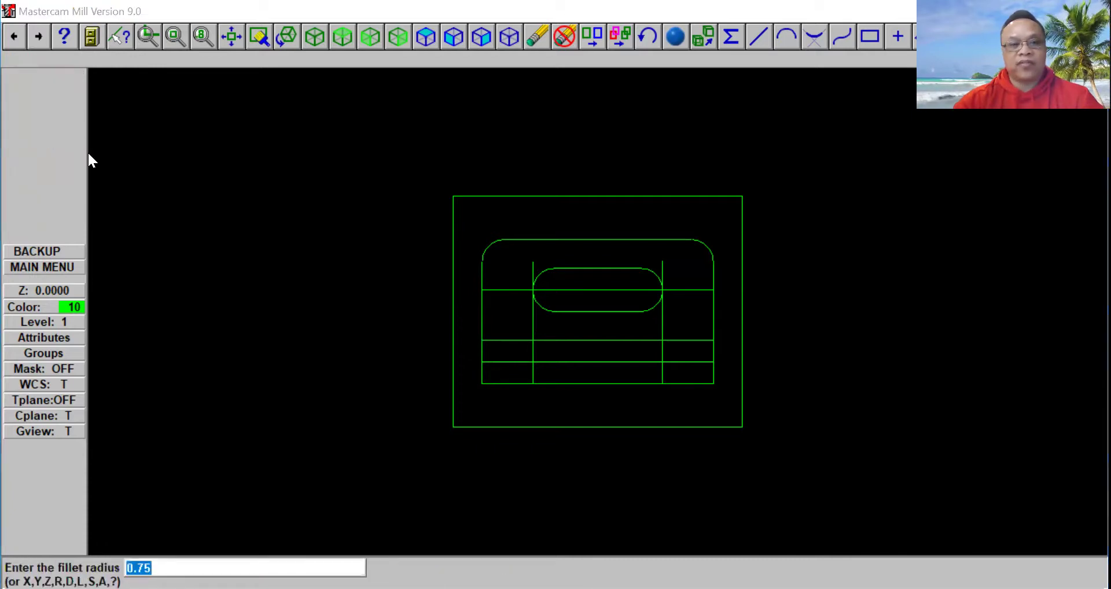
key("Return")
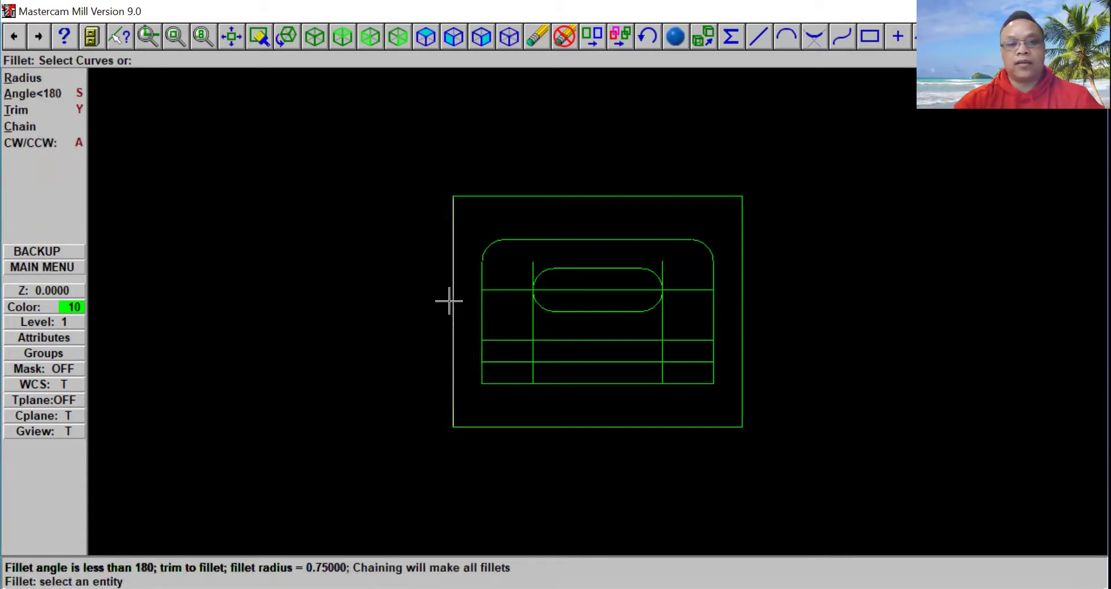
left_click(534, 357)
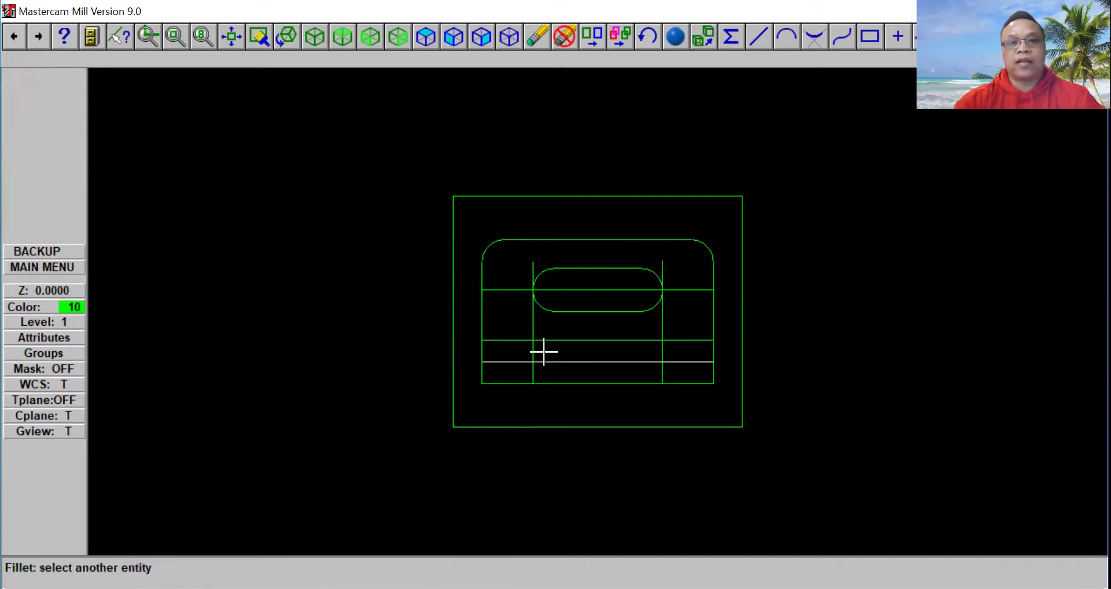
left_click(539, 342)
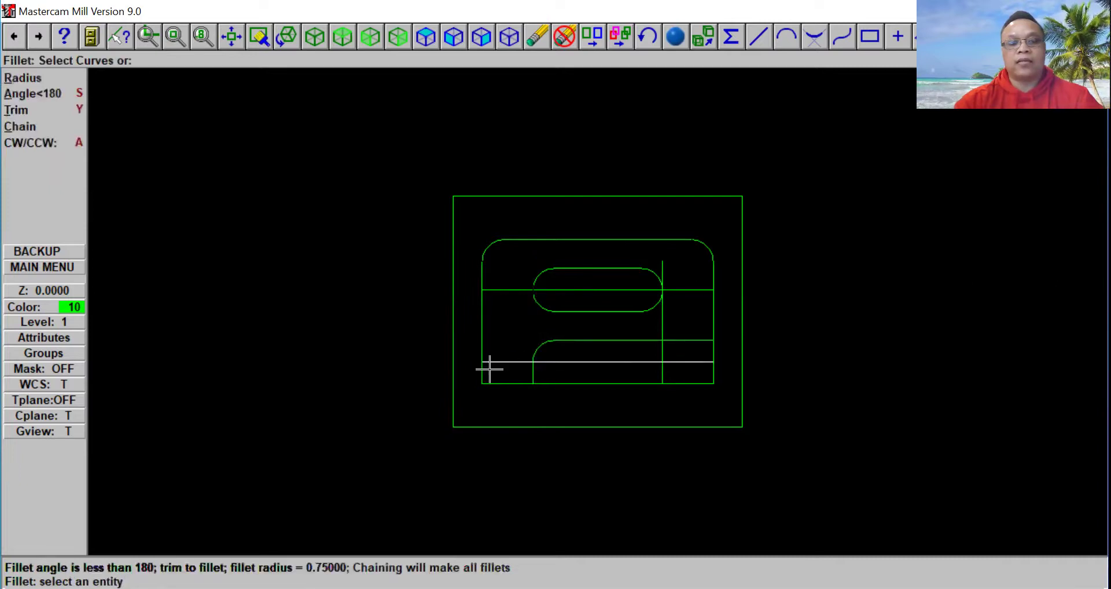
left_click(641, 340)
left_click(661, 353)
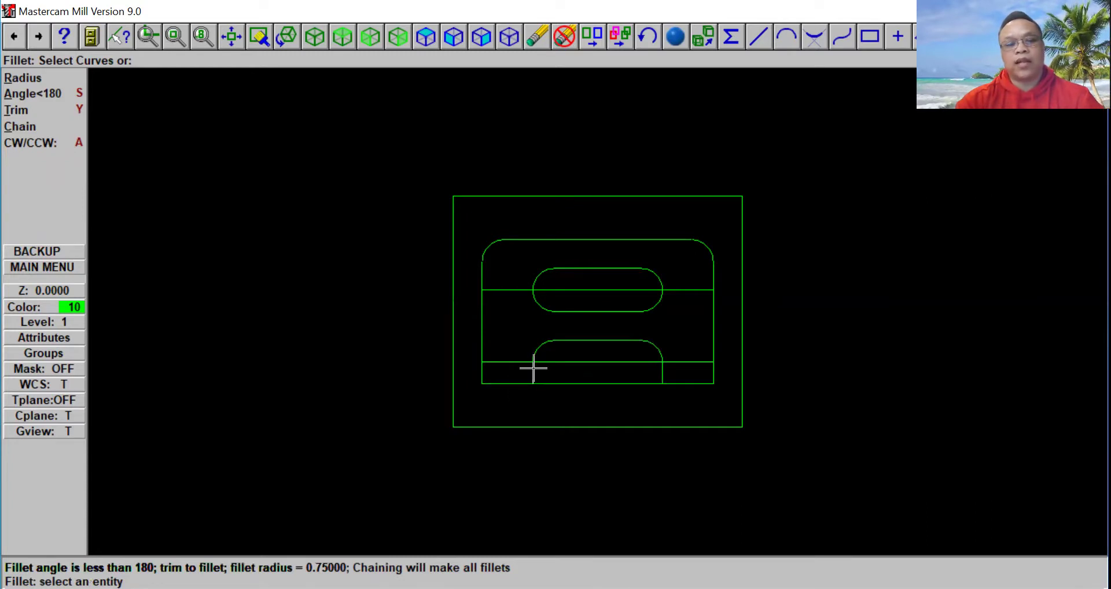
Trim the inner rectangle's lower edge to the notch's left vertical line, keeping the segment left of the notch
left_click(71, 267)
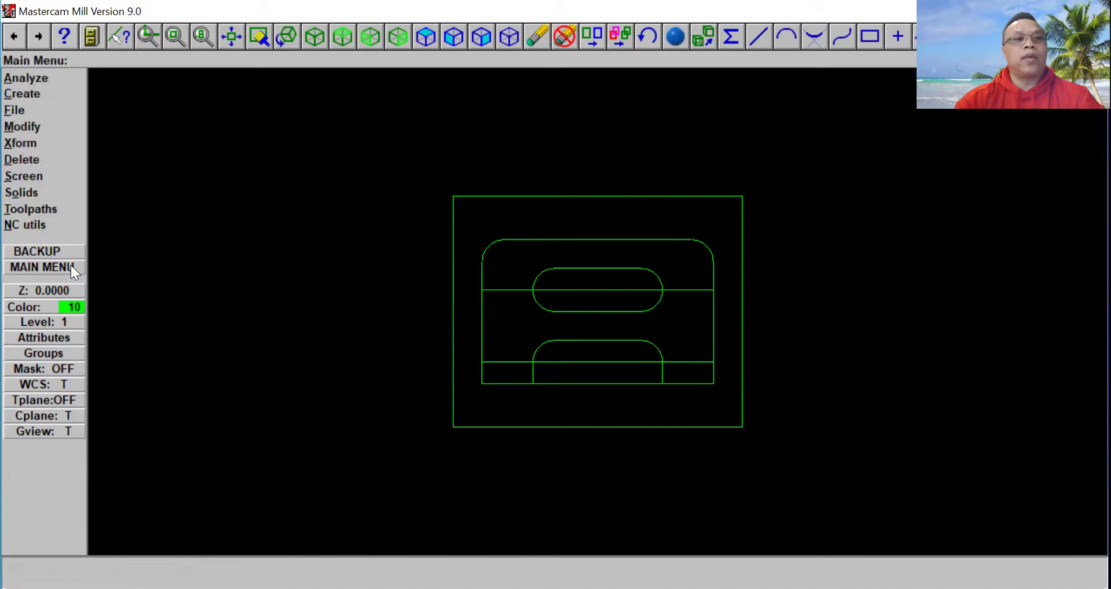
left_click(27, 126)
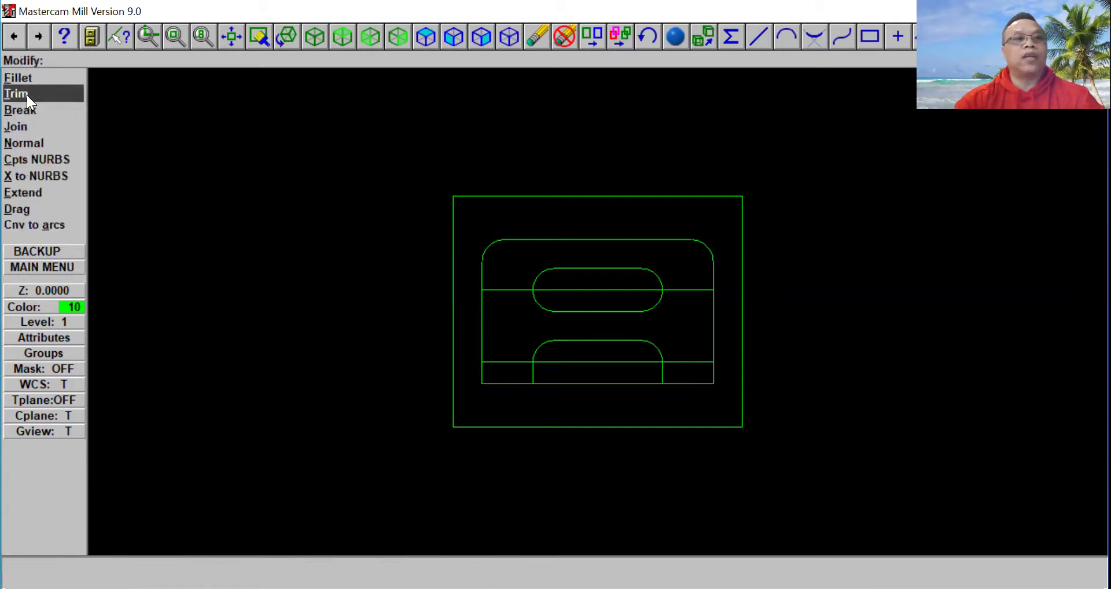
left_click(27, 93)
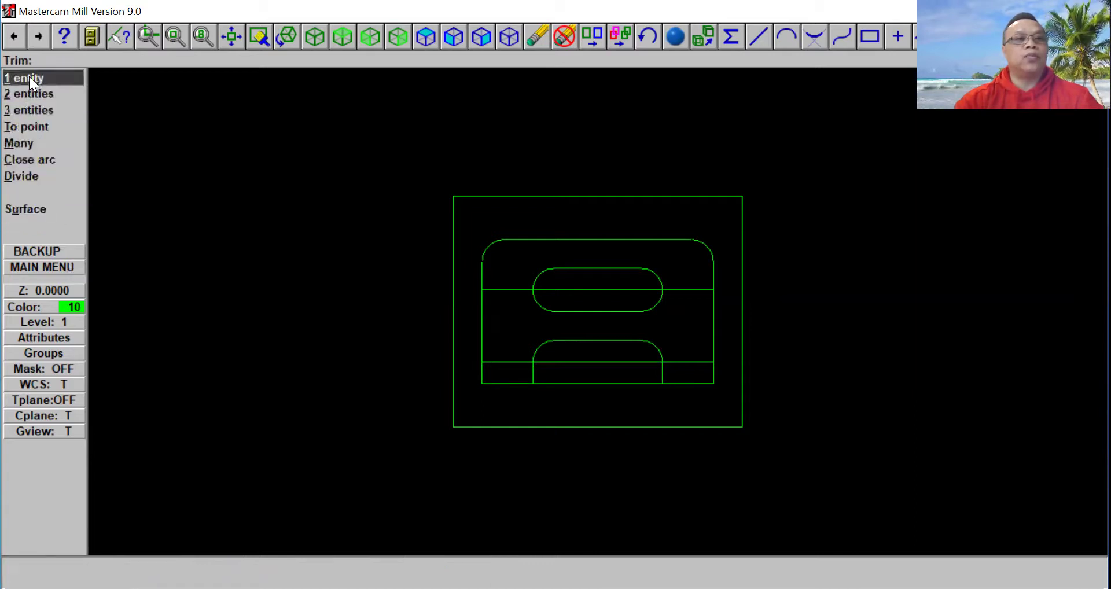
left_click(29, 77)
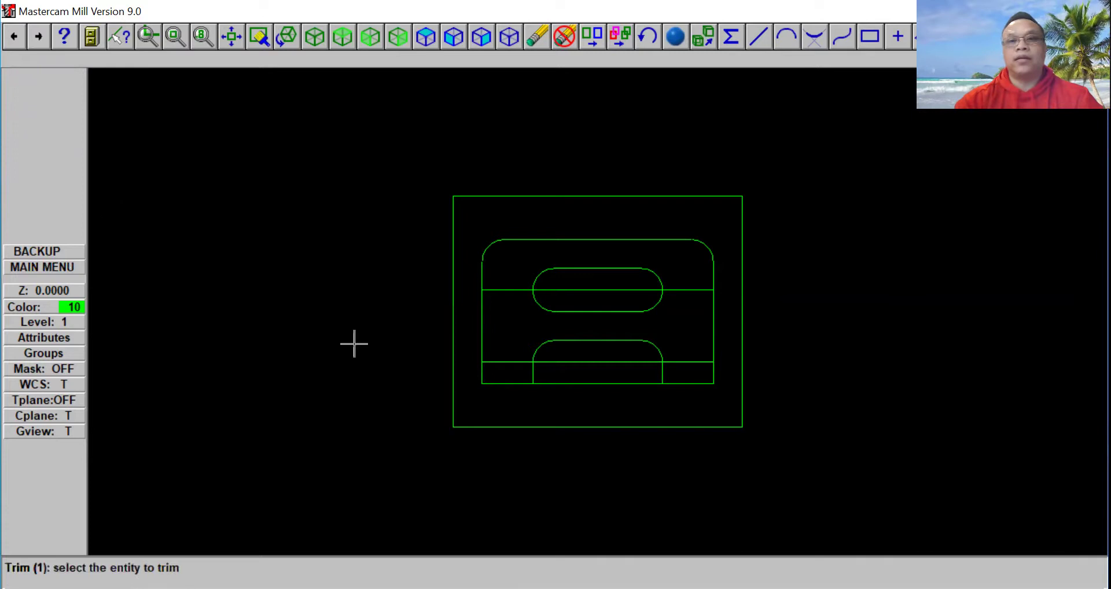
left_click(514, 383)
left_click(531, 372)
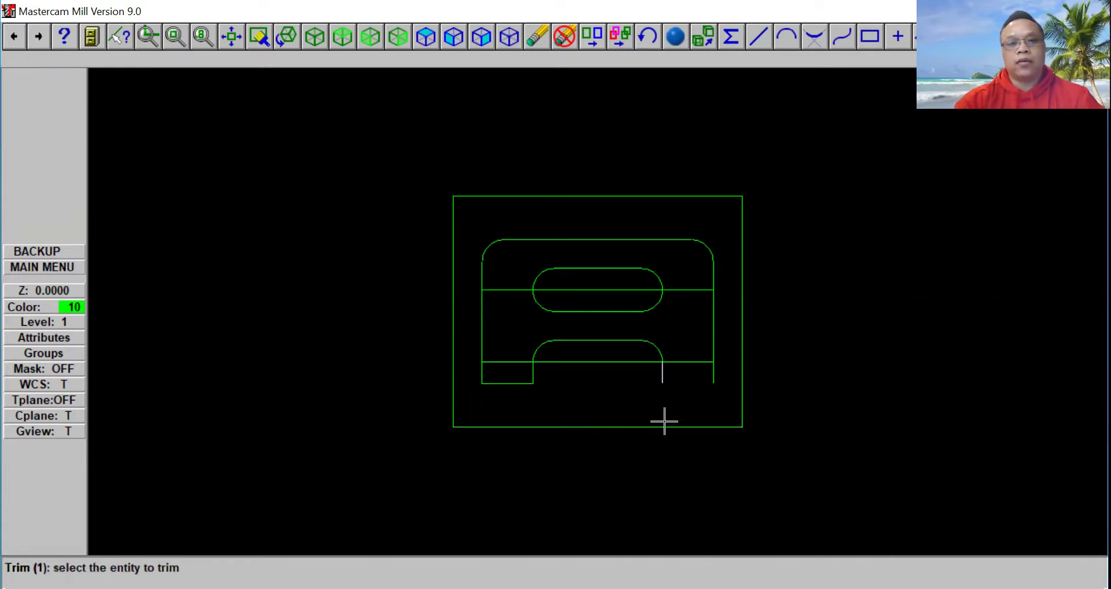
Delete the two full-width horizontal construction lines crossing the slot and the lower notch
left_click(536, 37)
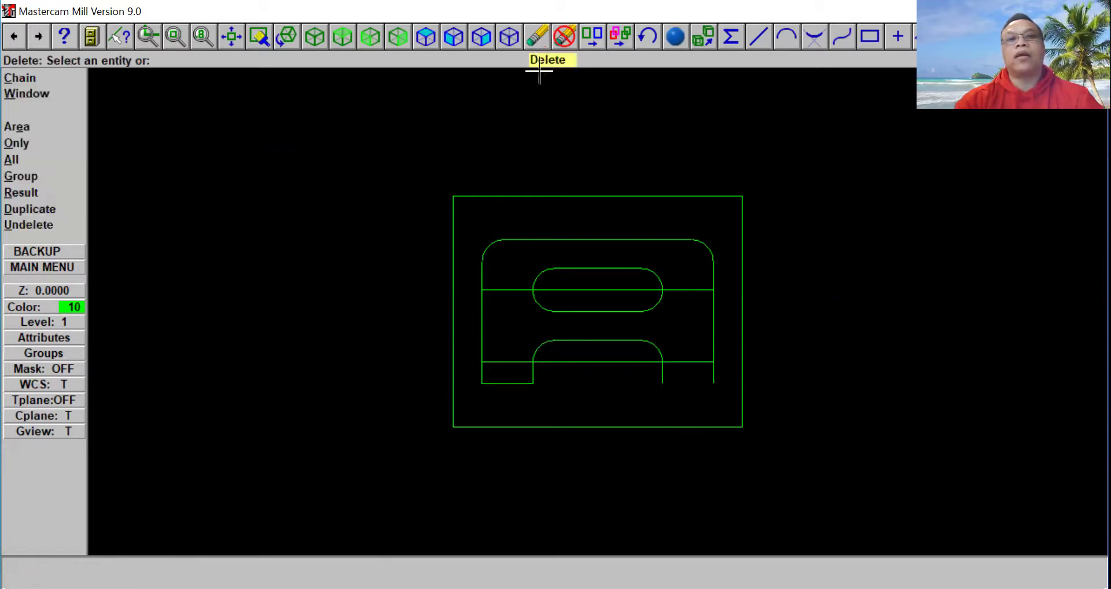
left_click(598, 291)
left_click(590, 363)
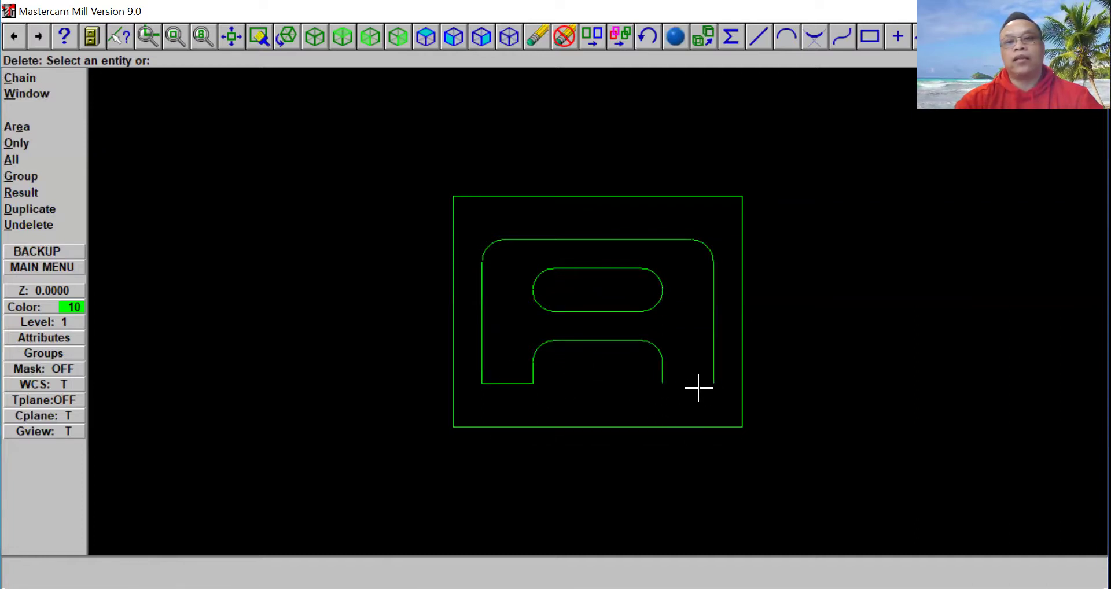
Draw a 1.75 long horizontal line from the lower end of the notch's right vertical line to the lower end of the inner profile's right edge
left_click(56, 263)
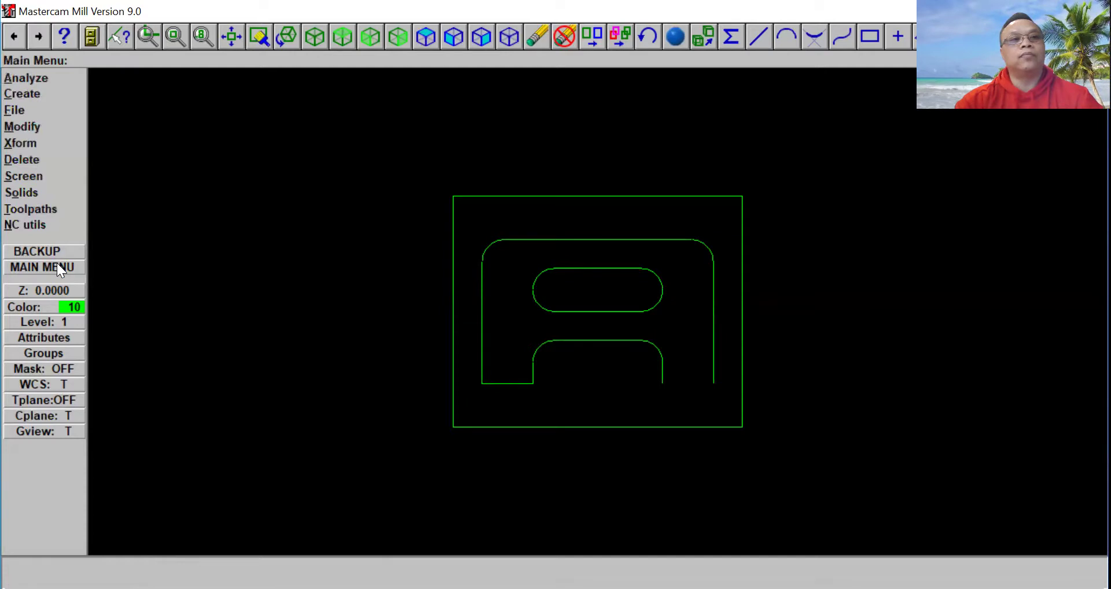
left_click(37, 96)
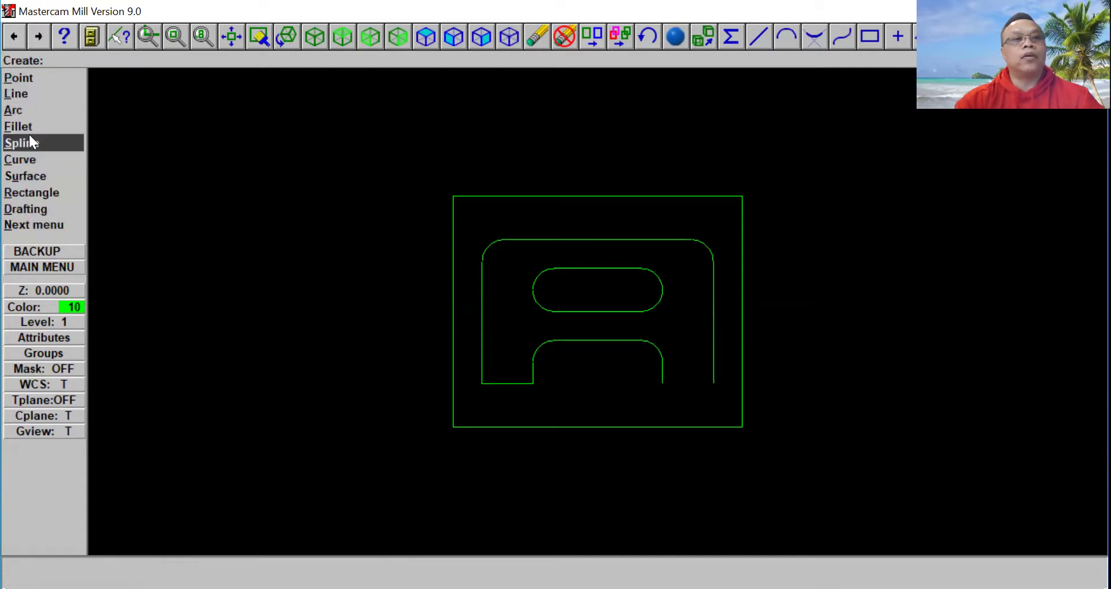
left_click(35, 96)
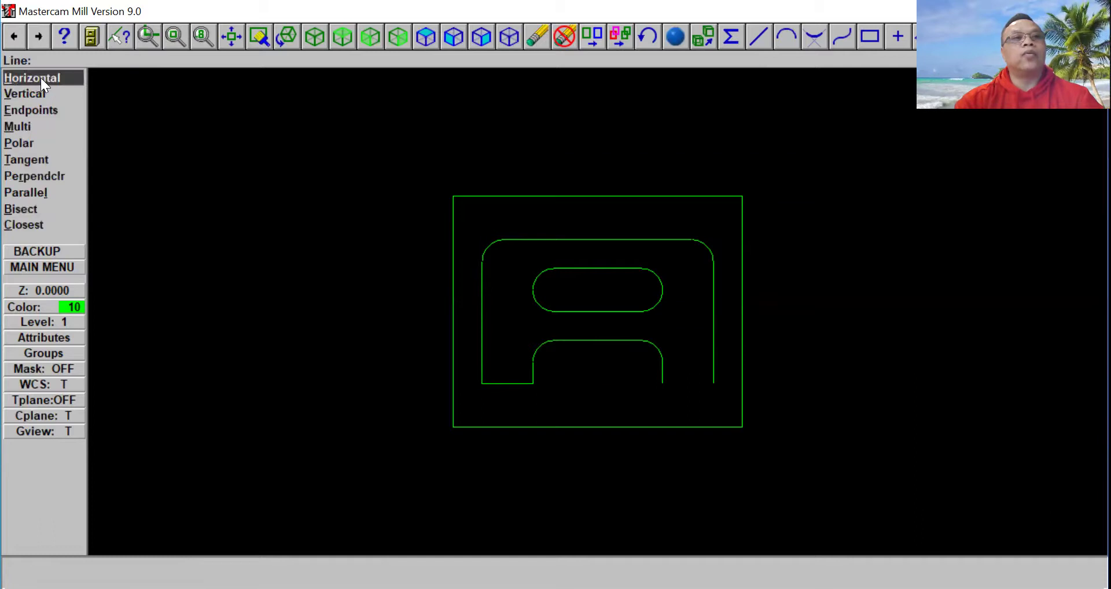
left_click(40, 77)
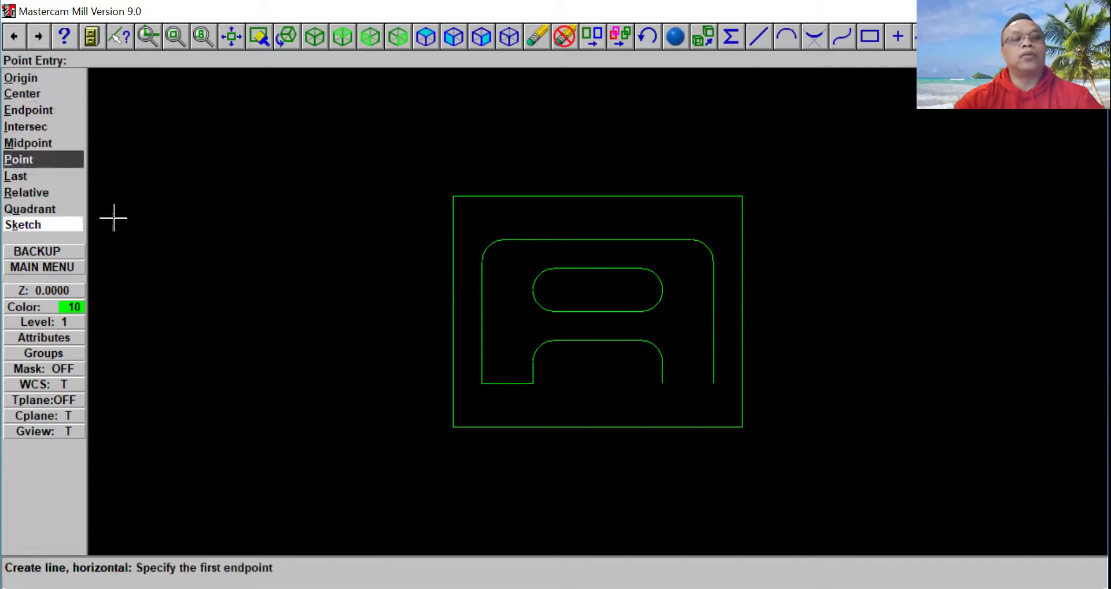
left_click(663, 384)
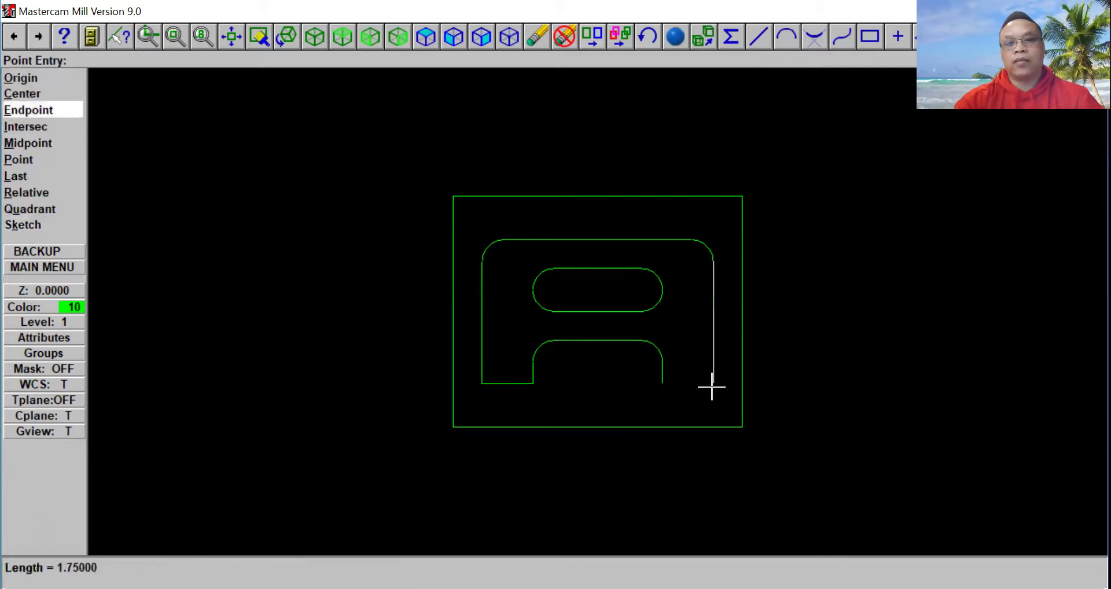
left_click(711, 385)
key("Escape")
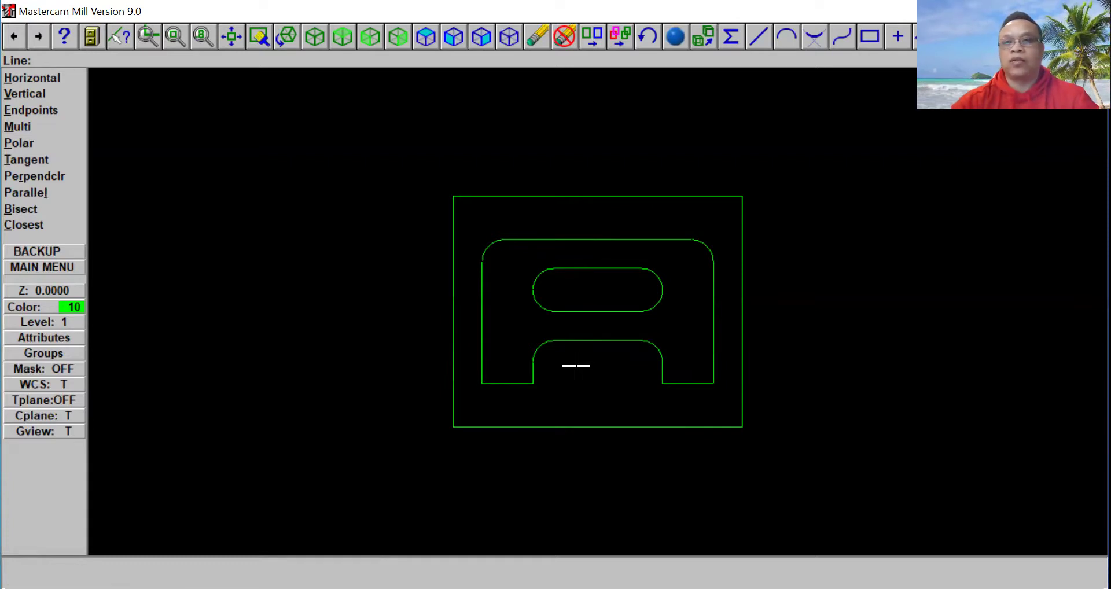
Create a parallel line 0.75 inward from the top edge of the outer rectangle
left_click(67, 266)
left_click(52, 94)
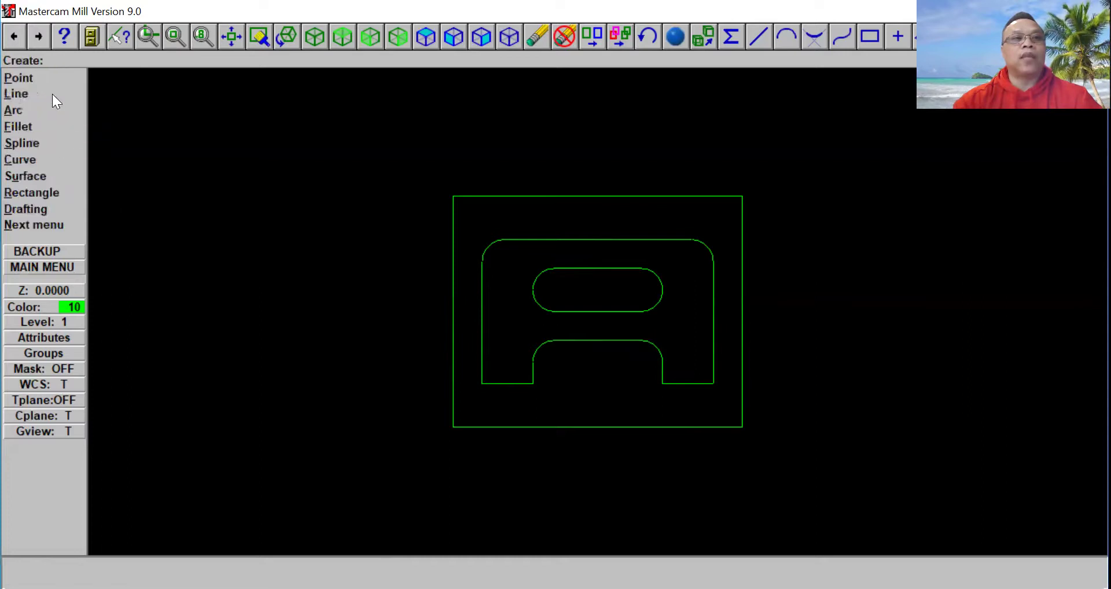
left_click(50, 94)
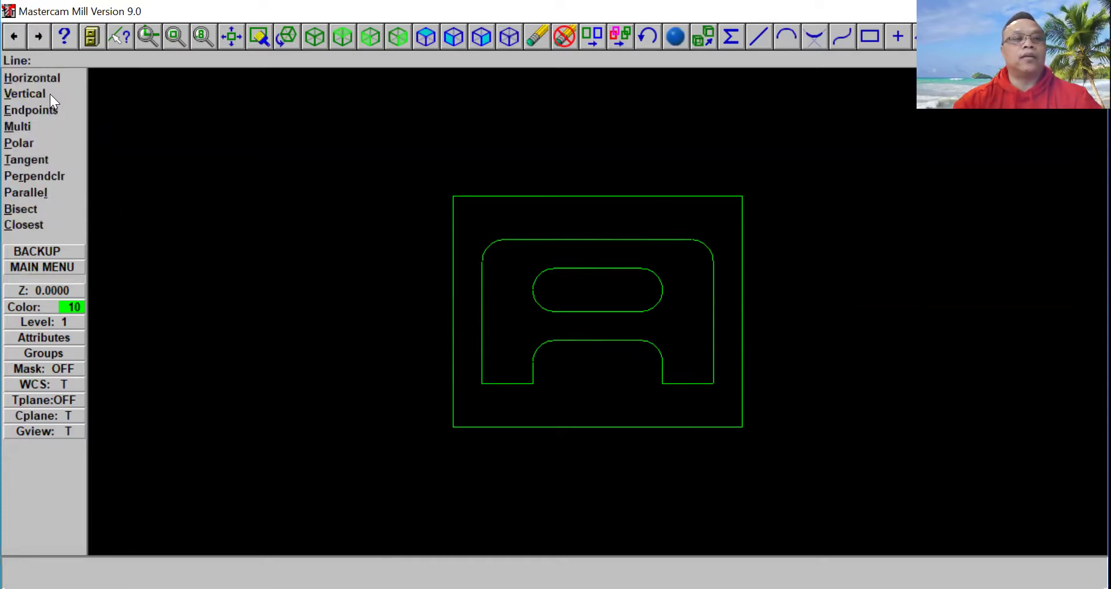
left_click(31, 193)
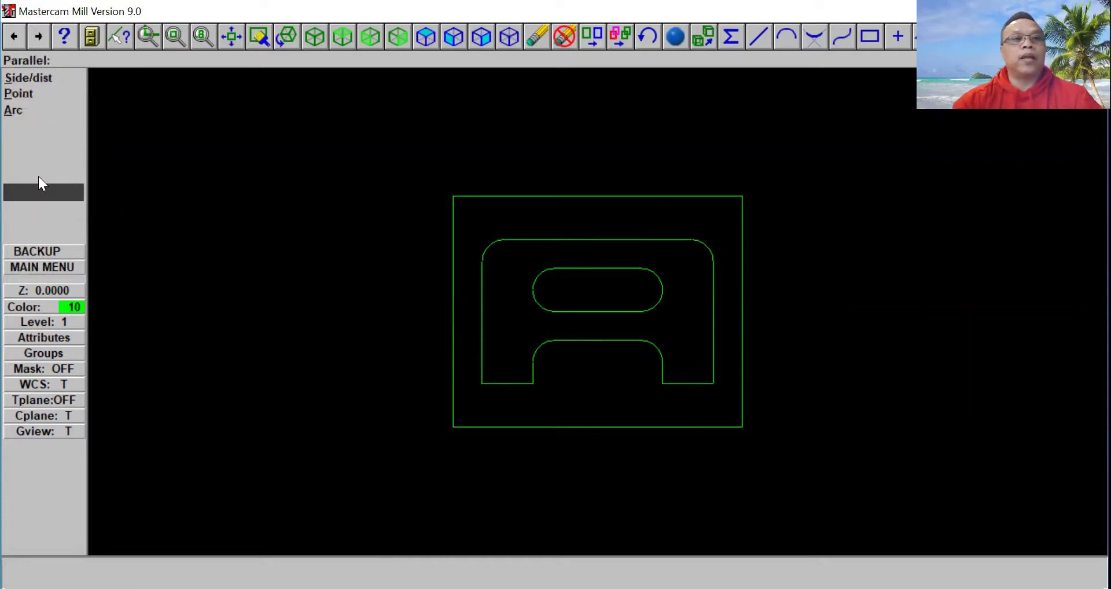
left_click(49, 78)
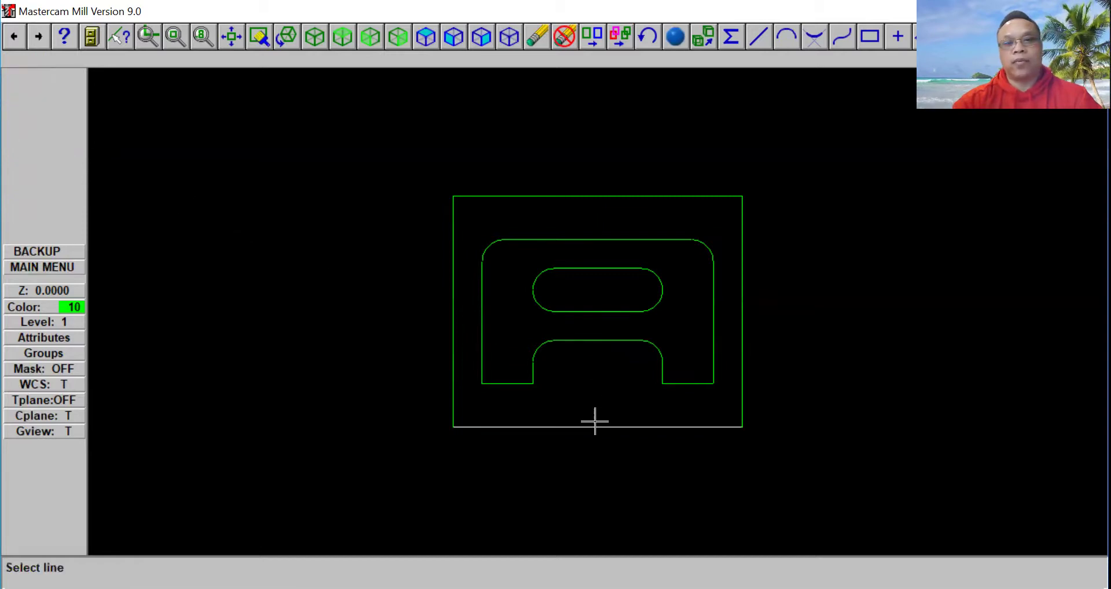
left_click(578, 197)
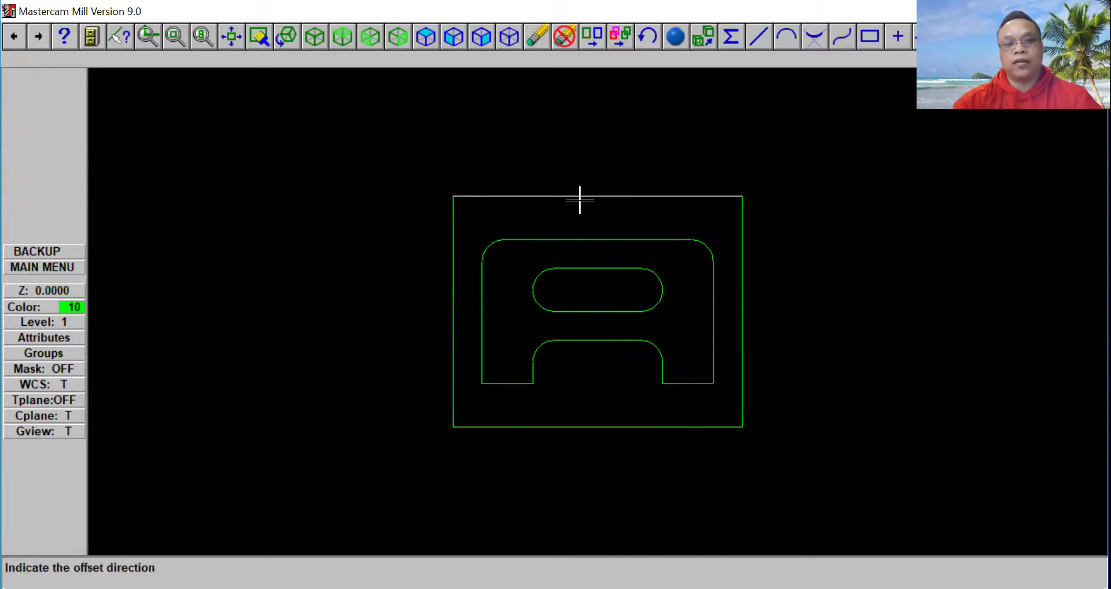
left_click(583, 218)
type(".75")
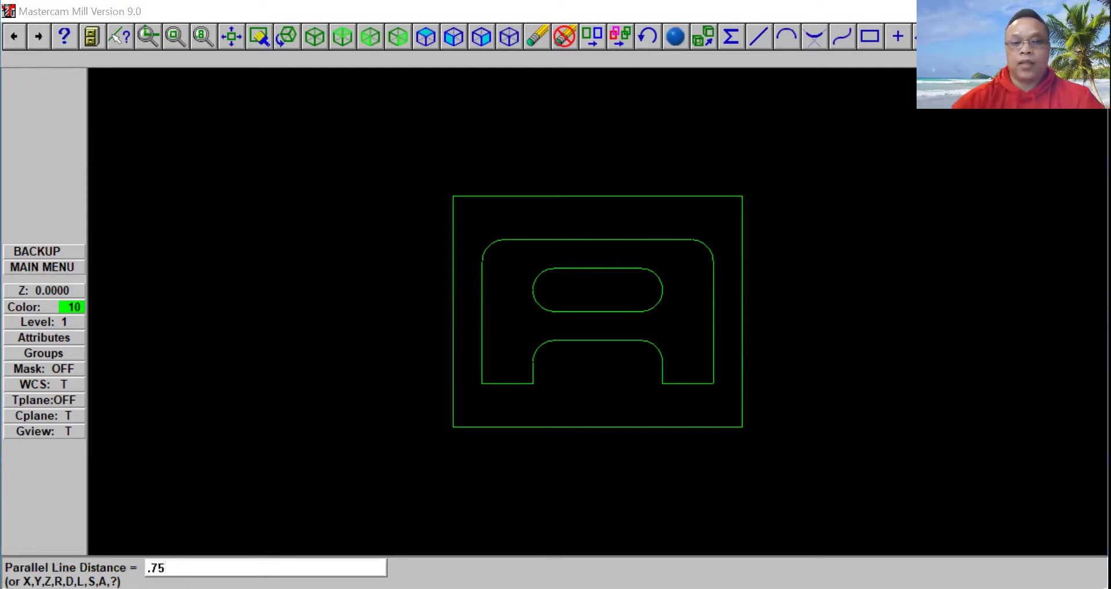
key("Return")
Create parallel lines 0.75 inward from the bottom, right and left edges of the outer rectangle
left_click(581, 427)
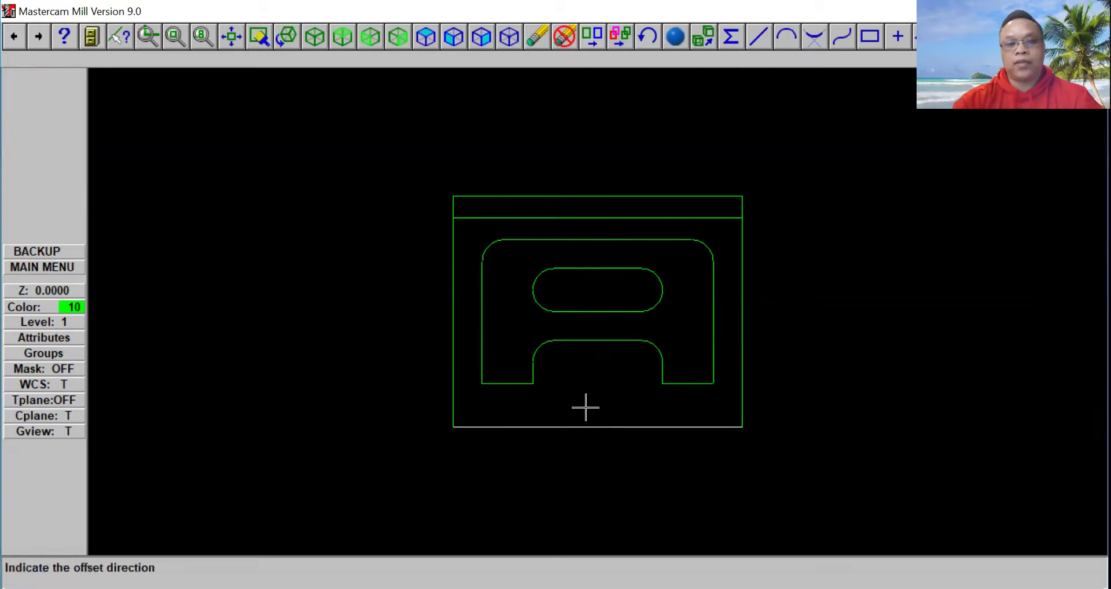
left_click(585, 408)
left_click(742, 351)
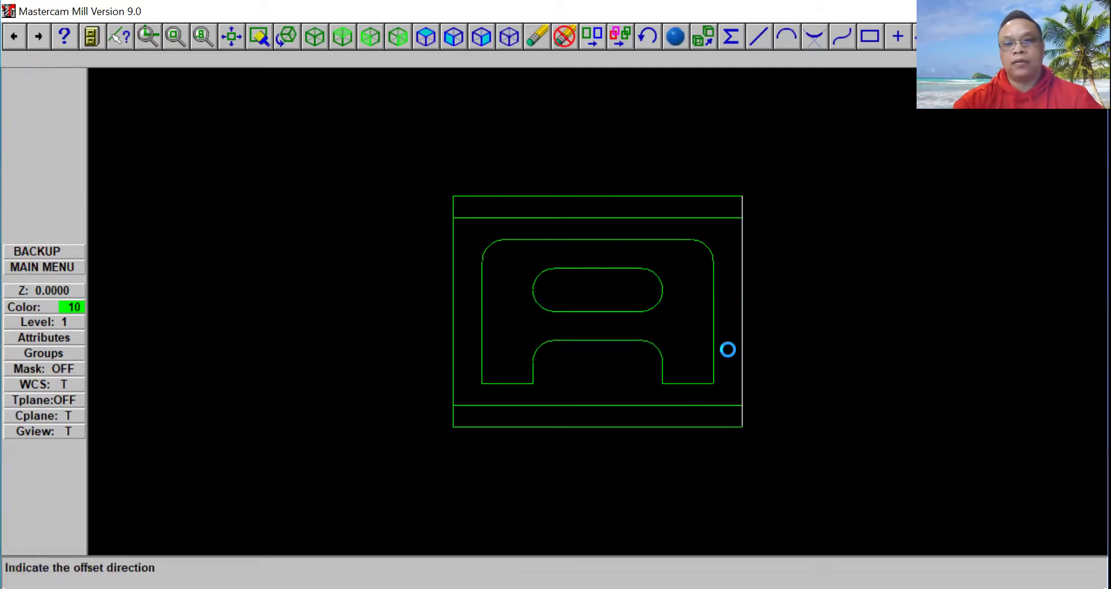
left_click(728, 349)
left_click(454, 336)
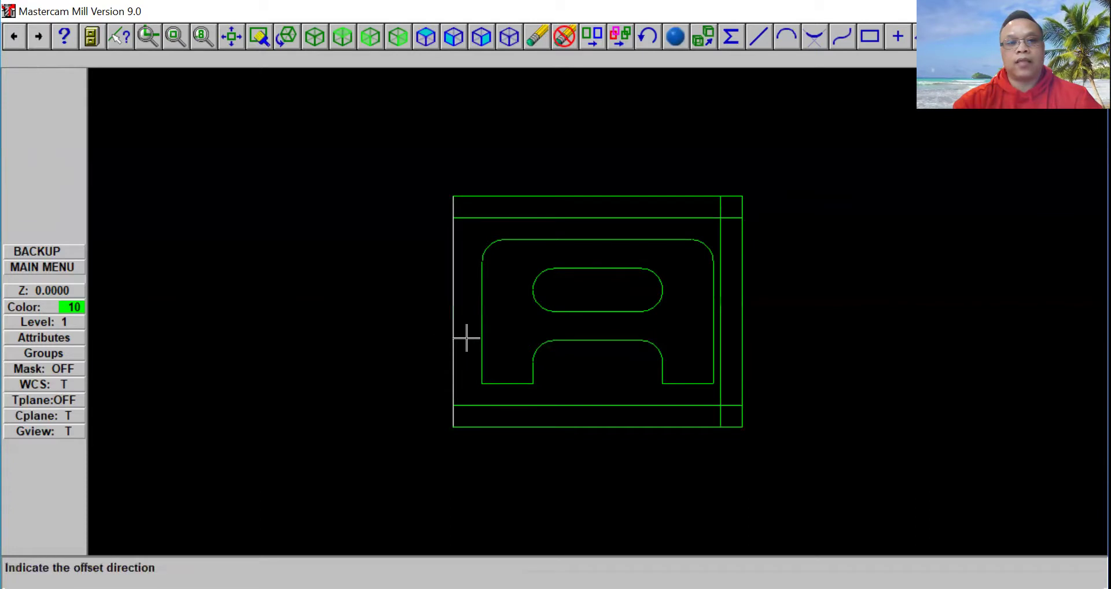
left_click(469, 341)
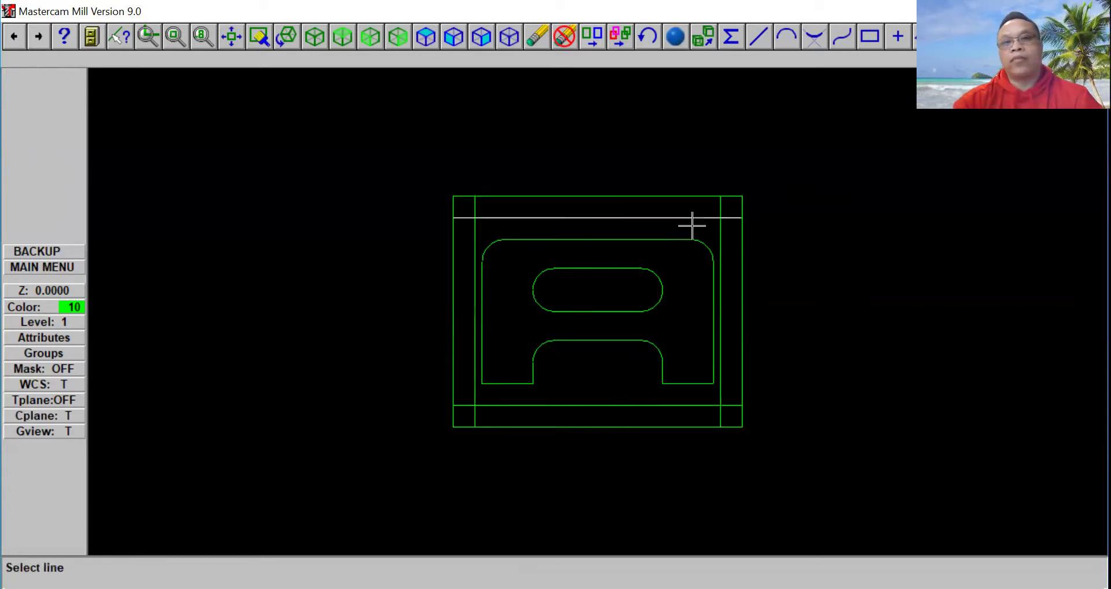
Create a 0.5 diameter circle centred on the upper-left intersection of the construction lines
left_click(46, 266)
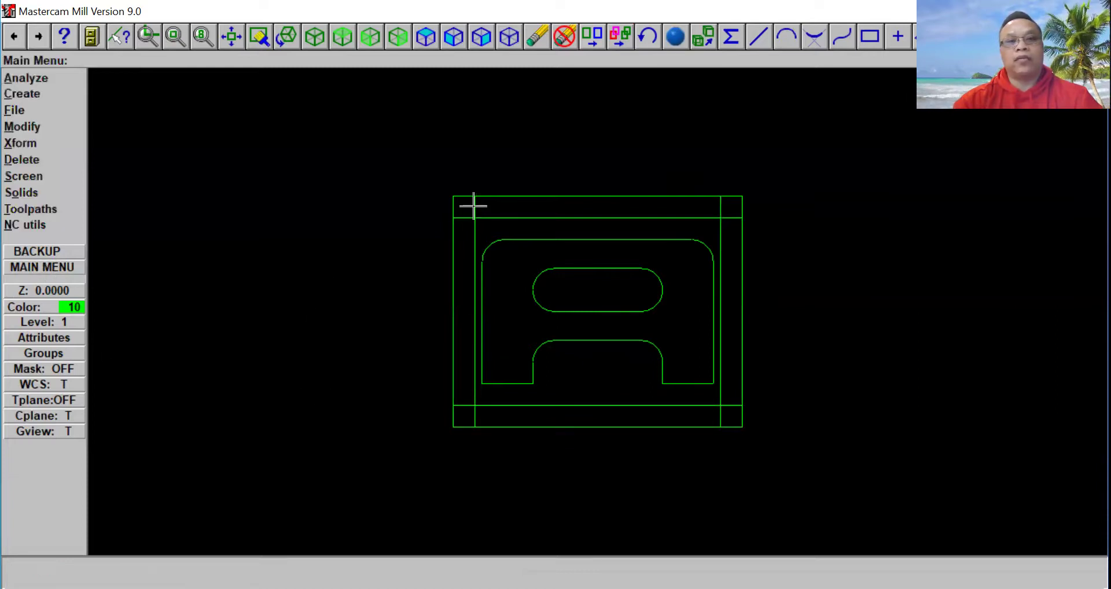
left_click(38, 94)
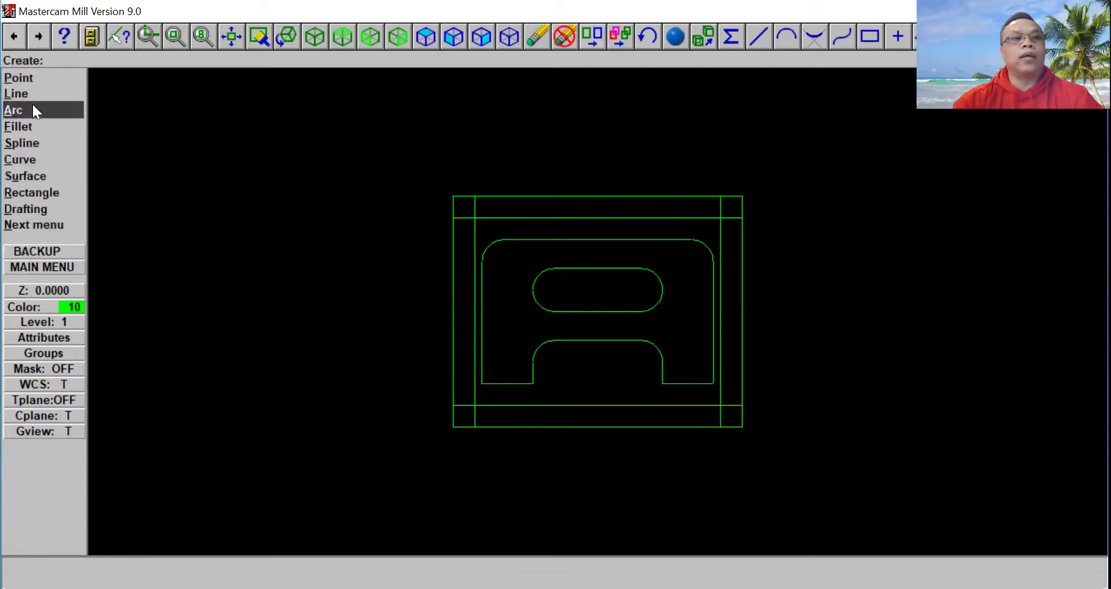
left_click(29, 110)
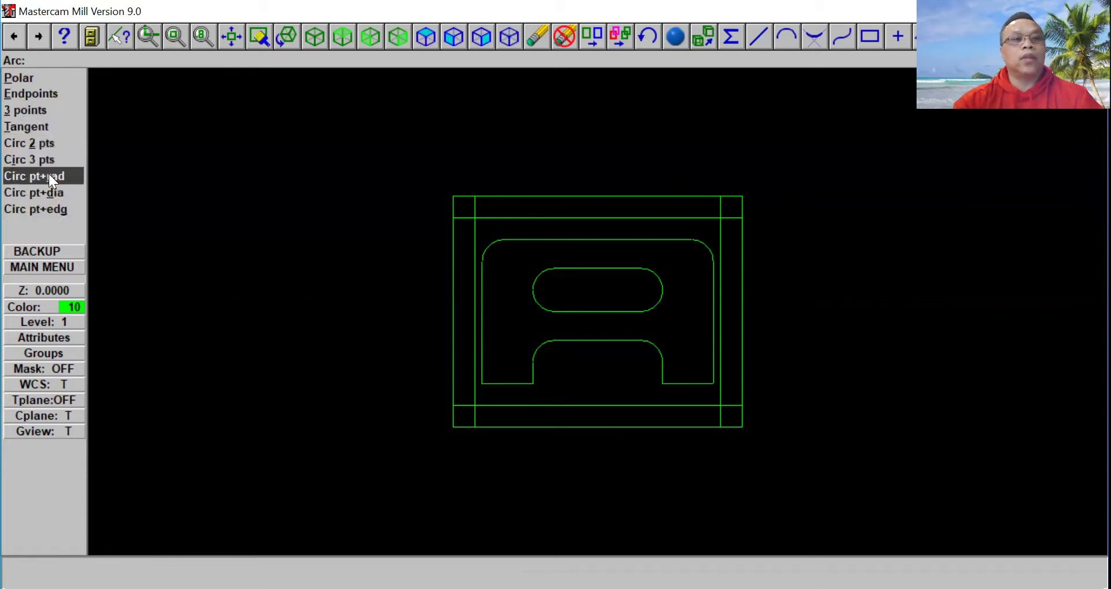
left_click(51, 195)
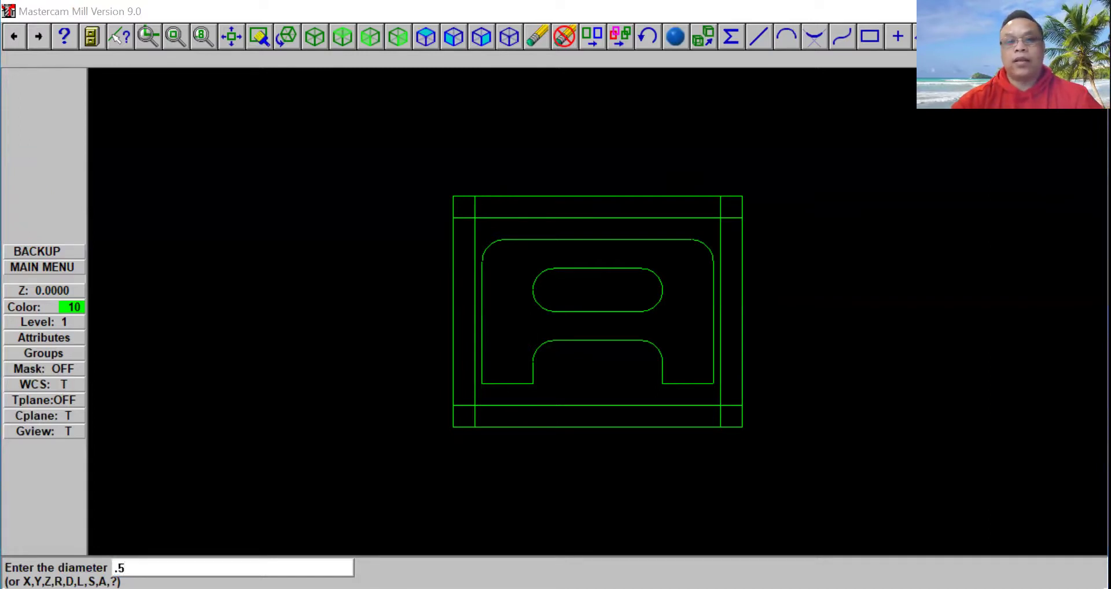
key("Return")
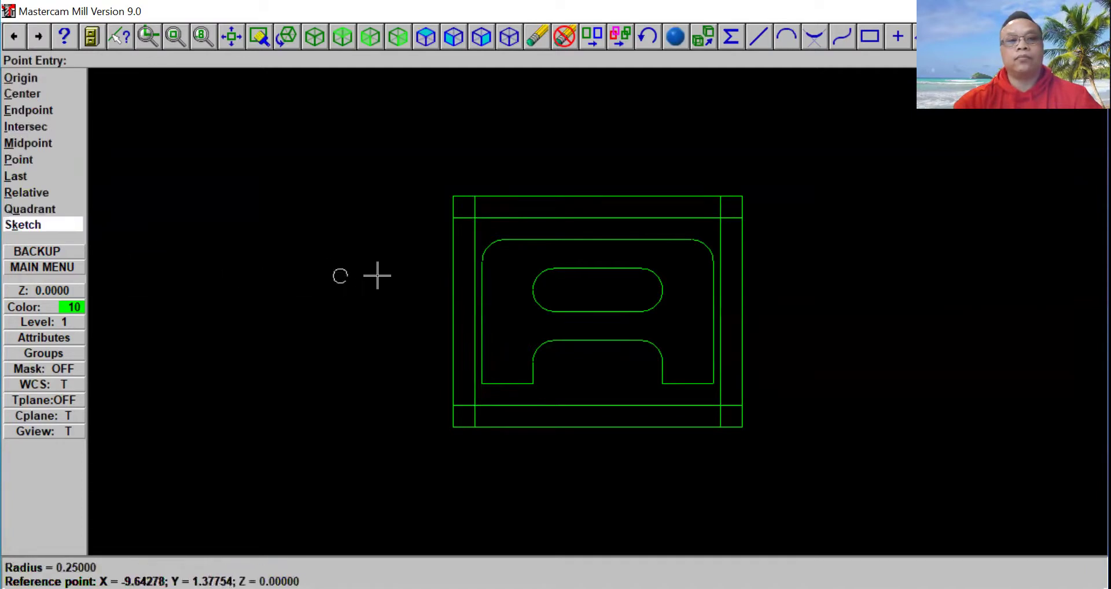
key("i")
left_click(472, 219)
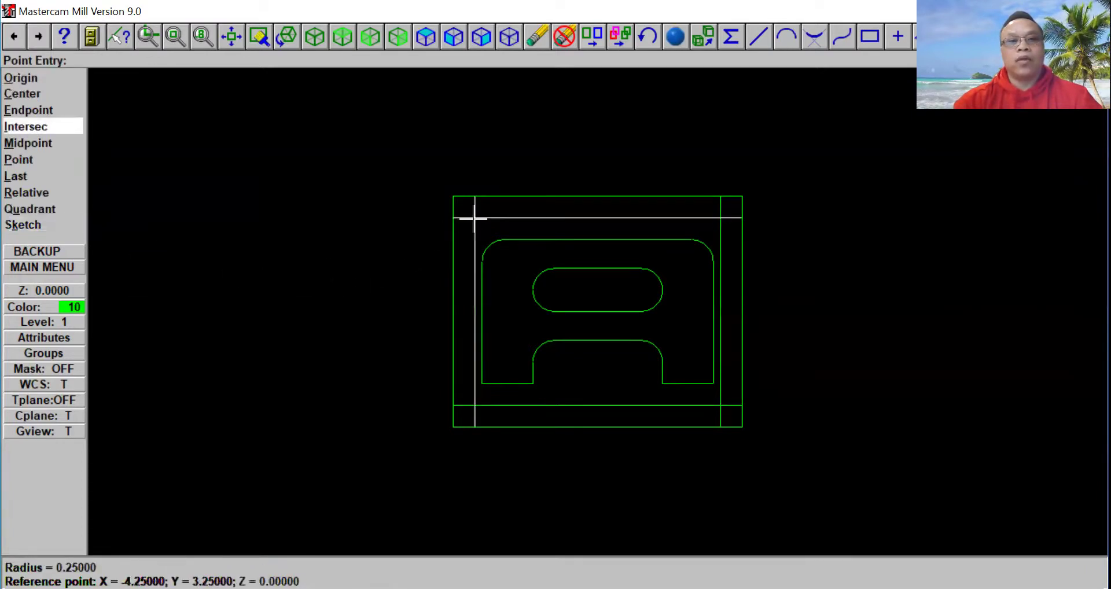
Place 0.5 diameter circles on the lower-left, lower-right and upper-right intersections of the construction lines
key("i")
left_click(470, 405)
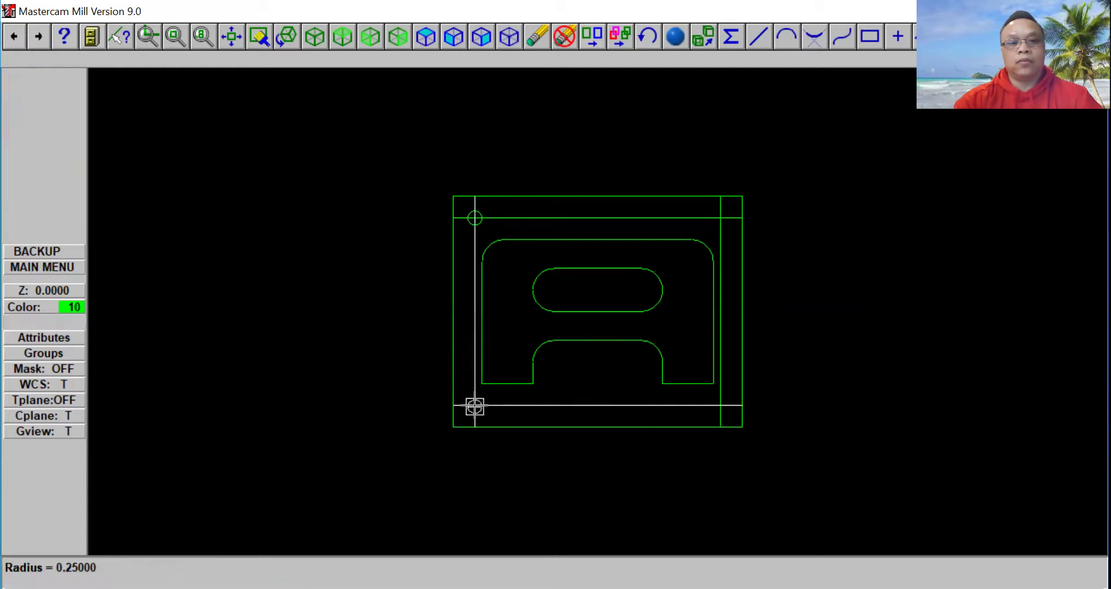
key("i")
left_click(727, 405)
left_click(720, 405)
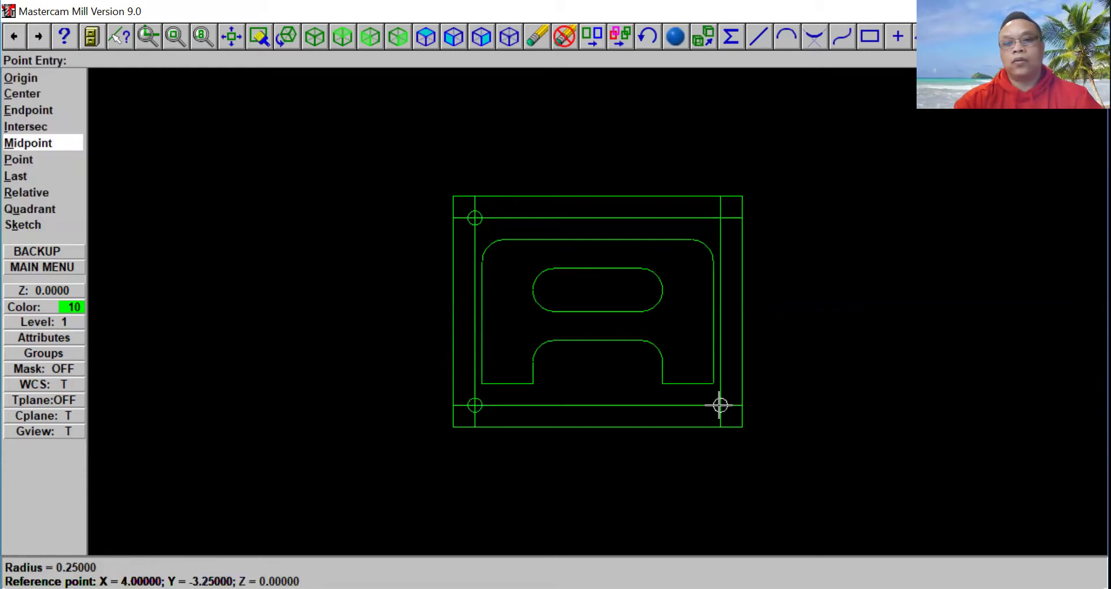
left_click(720, 218)
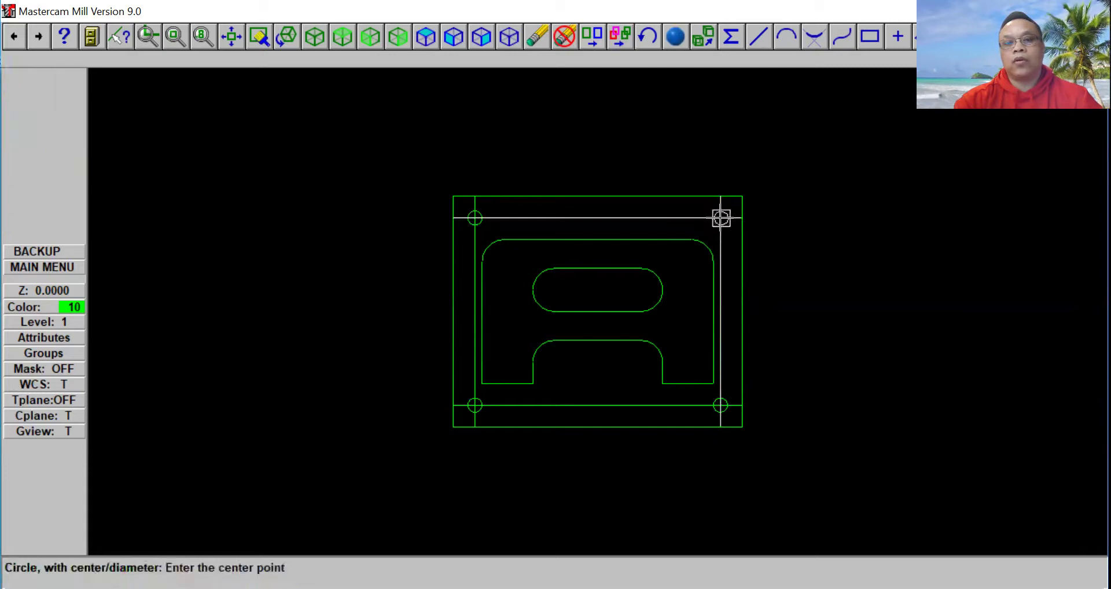
key("Escape")
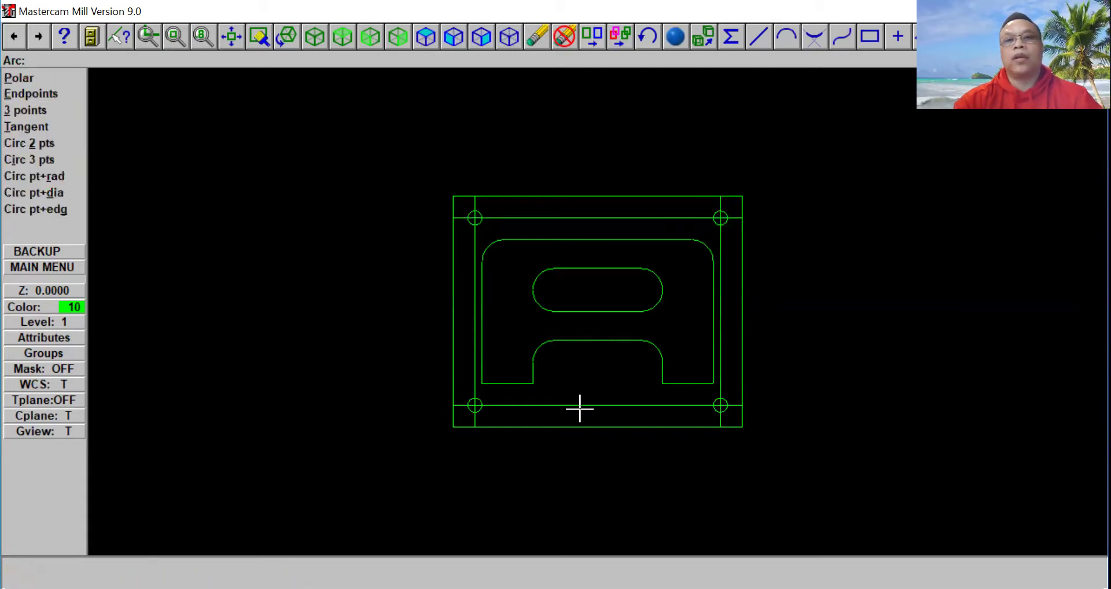
Delete the four construction lines running through the corner circles
left_click(535, 36)
left_click(524, 218)
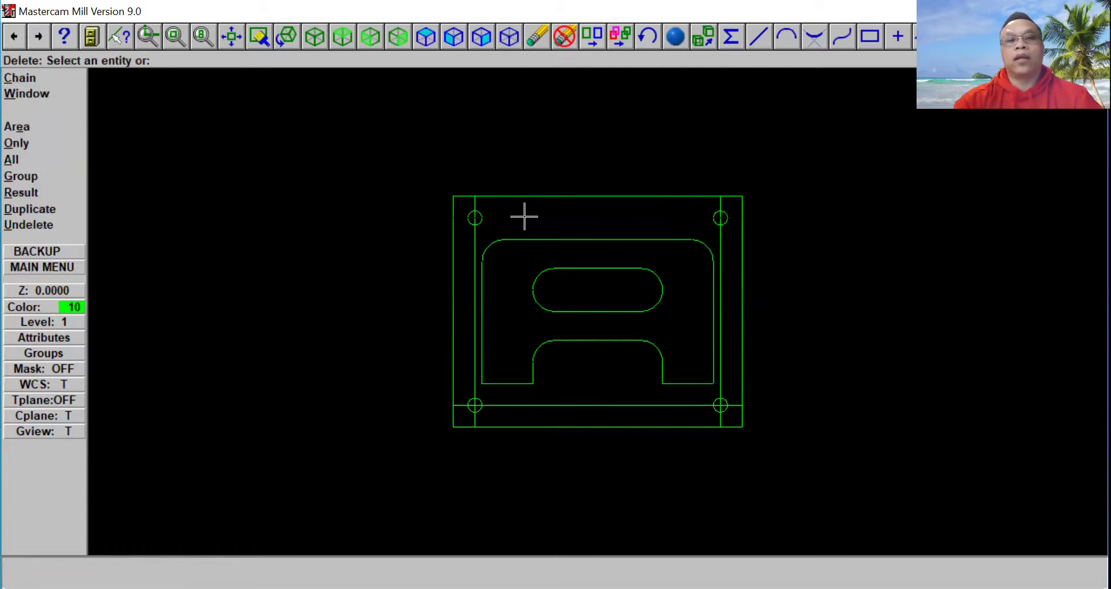
left_click(474, 242)
left_click(533, 410)
left_click(722, 336)
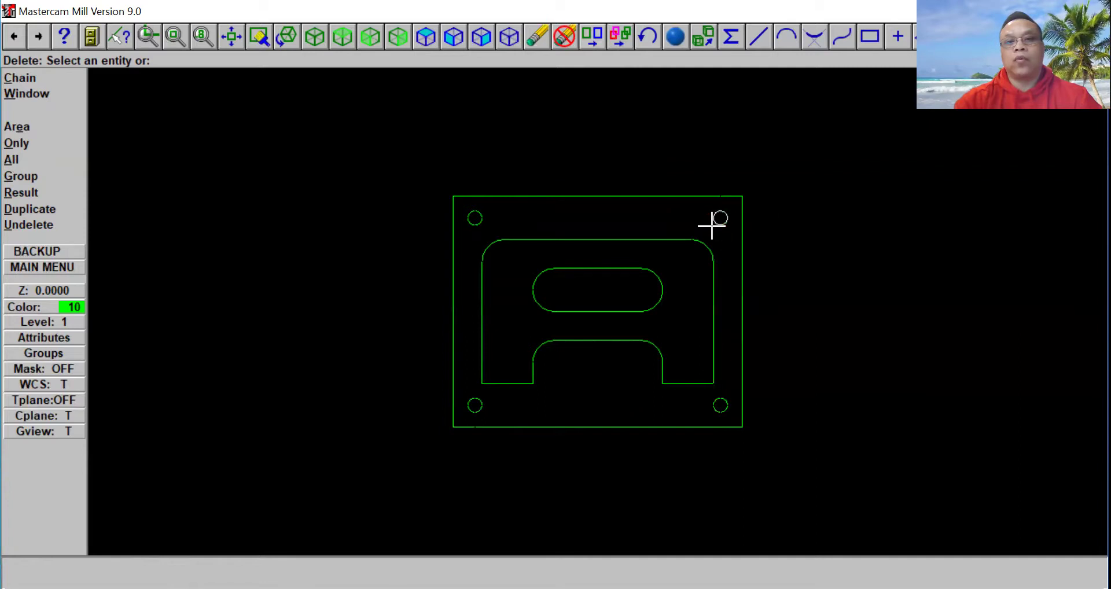
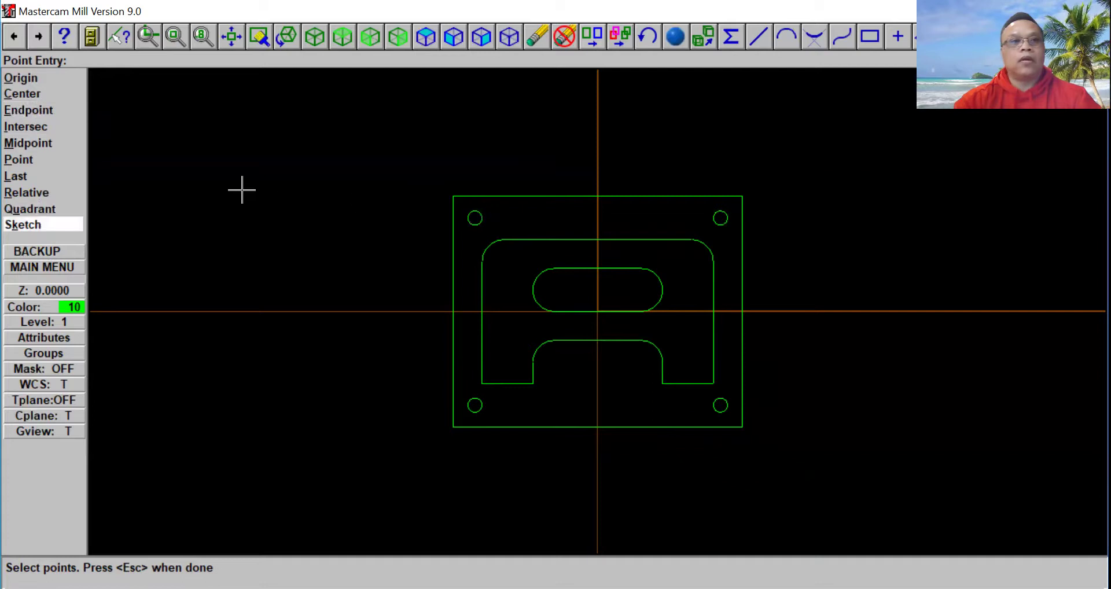
Accept the four corner hole points for drilling and load the 1/2 DRILL from the tool library
key("Escape")
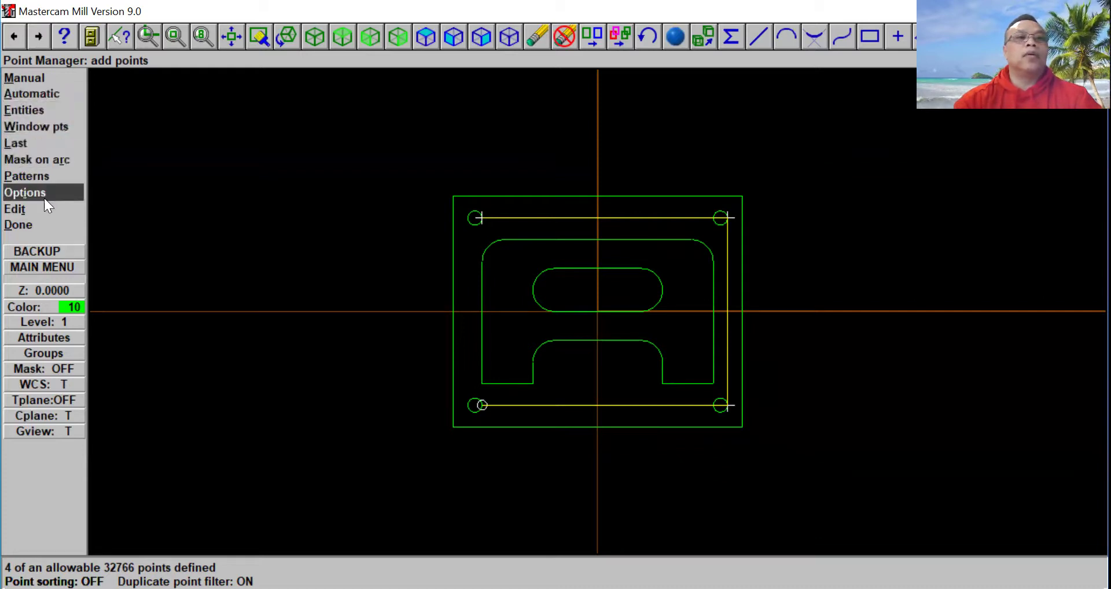
left_click(38, 226)
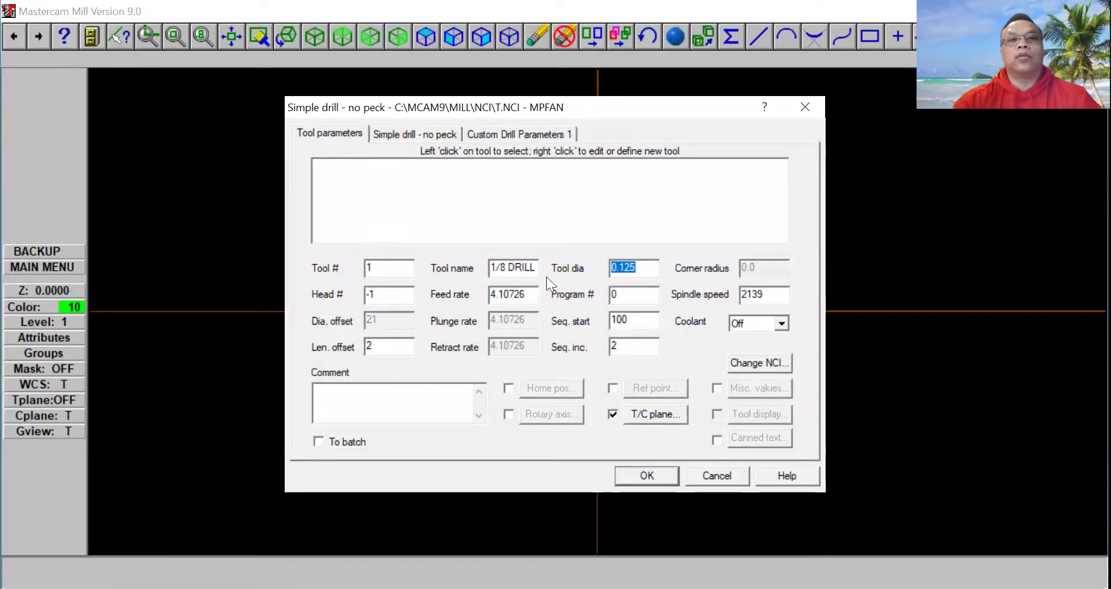
right_click(344, 168)
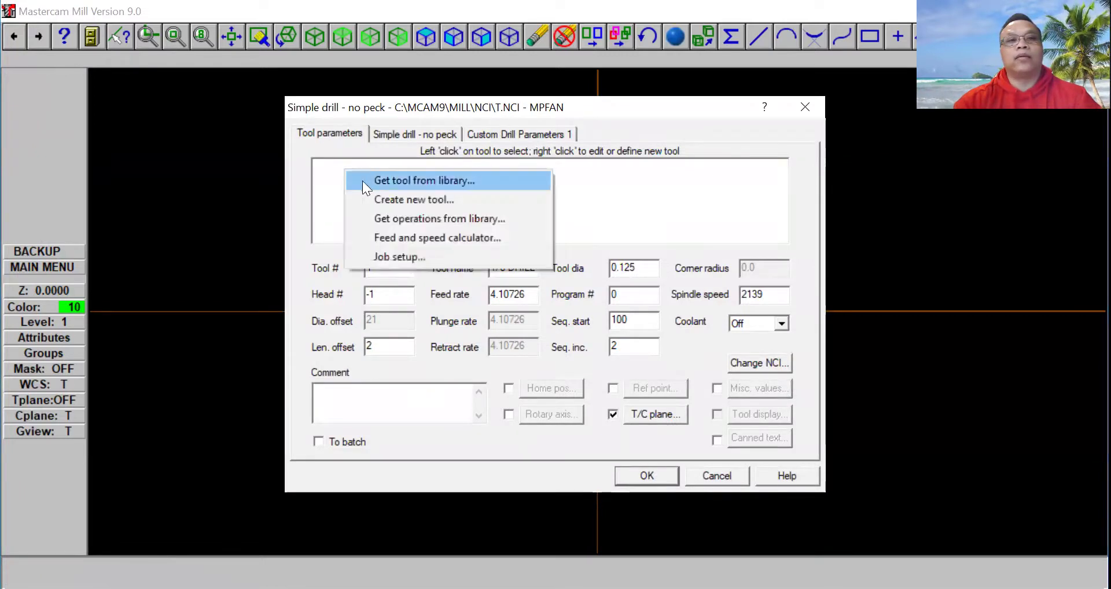
left_click(379, 182)
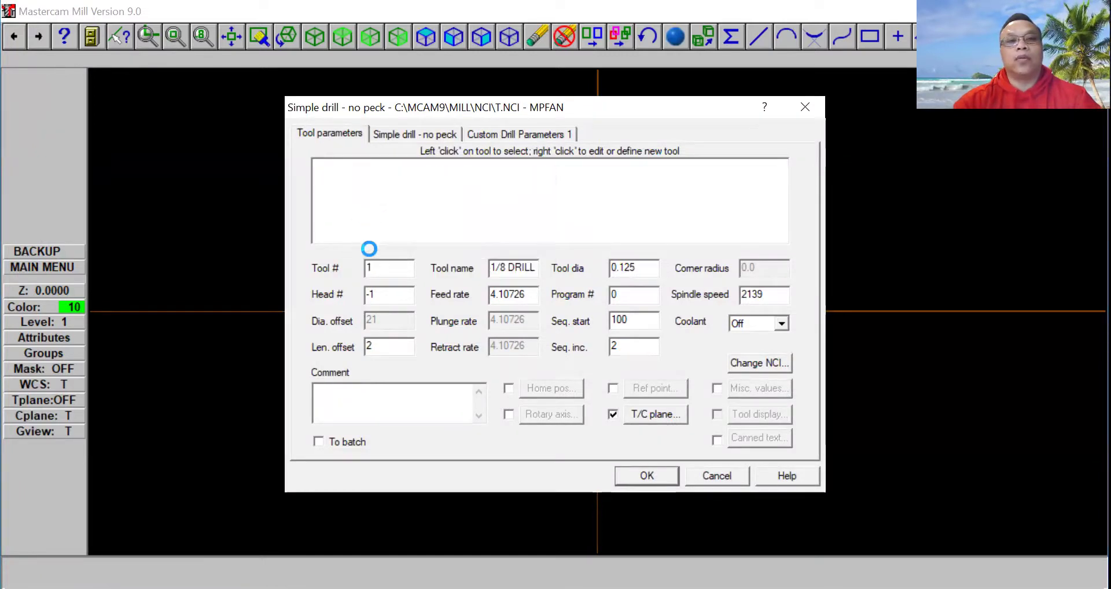
left_click_drag(845, 218, 847, 302)
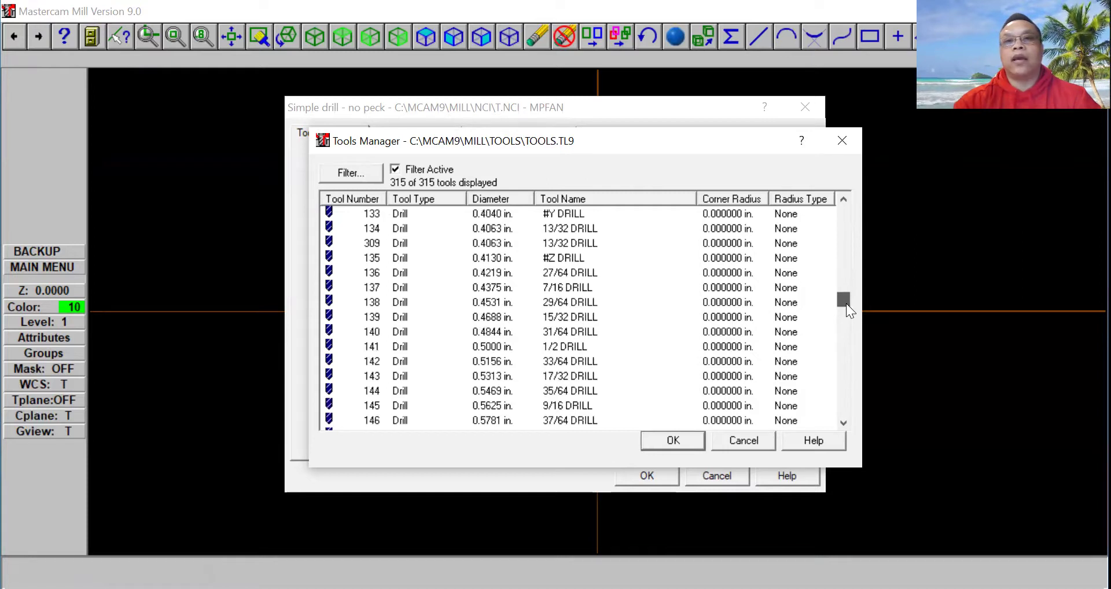
mouse_move(846, 303)
left_mouse_down()
mouse_move(846, 288)
mouse_move(846, 310)
mouse_move(831, 301)
left_mouse_up()
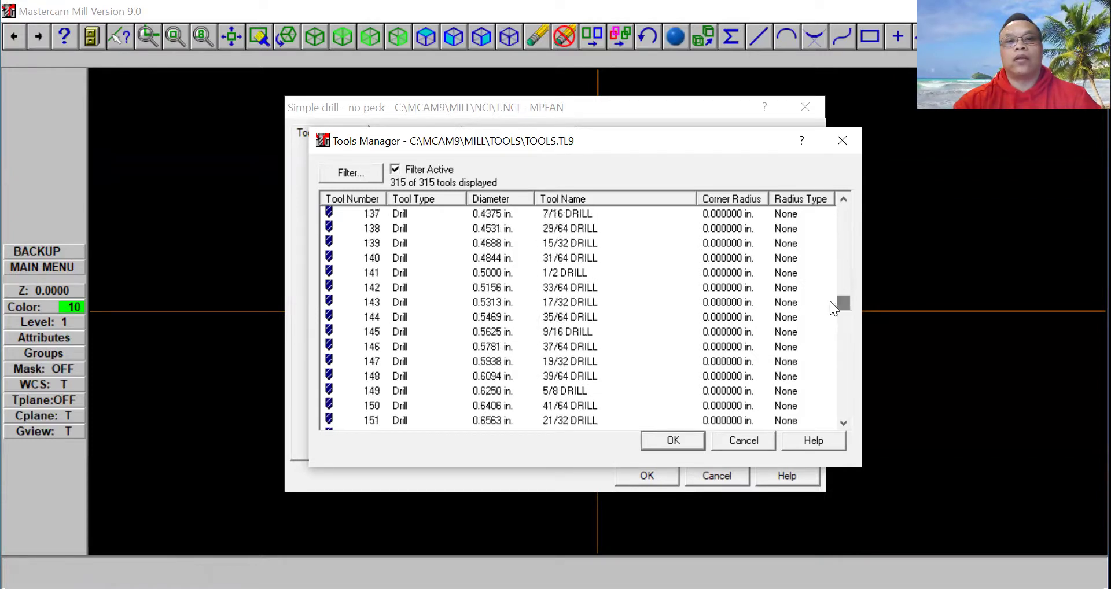
left_click(561, 272)
left_click(669, 439)
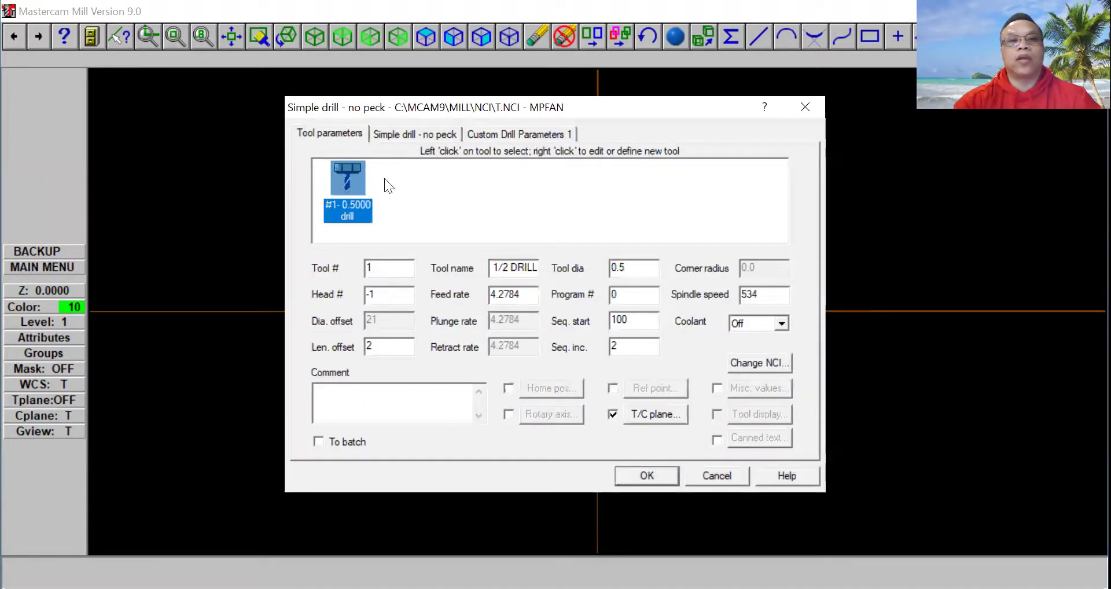
Enable clearance for the drill cycle and set top of stock to 0.75 and depth to -0.75
left_click(407, 132)
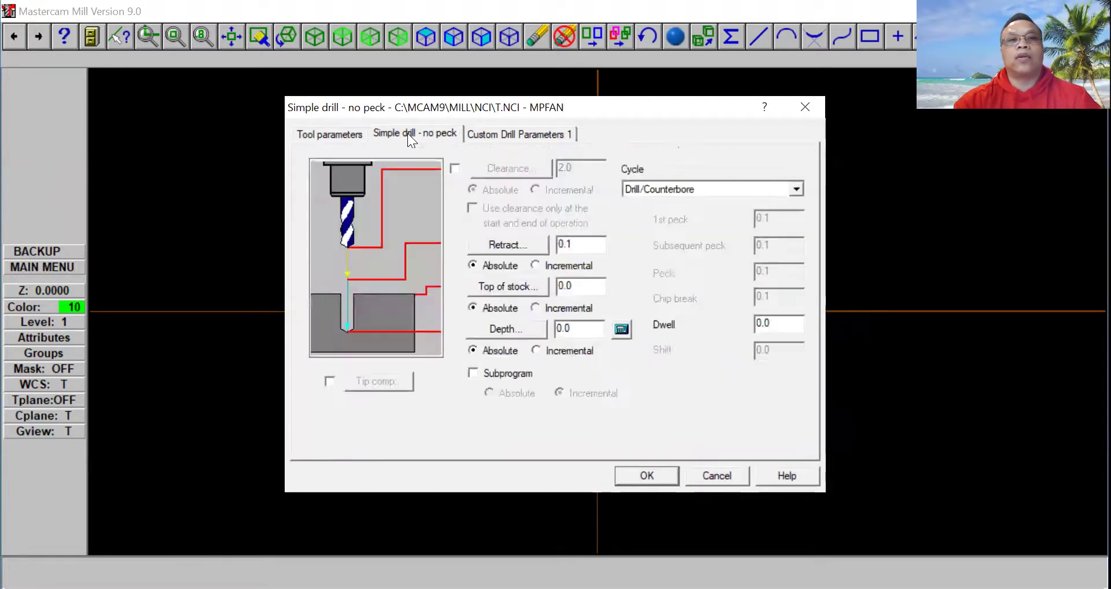
left_click(454, 168)
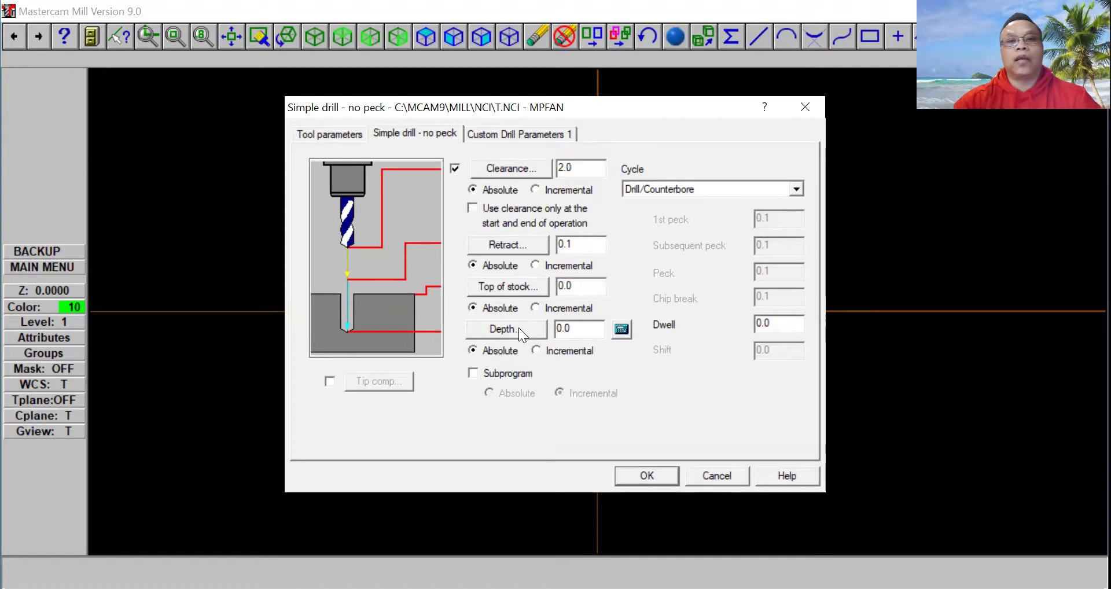
double_click(577, 284)
key("BackSpace")
type(".75")
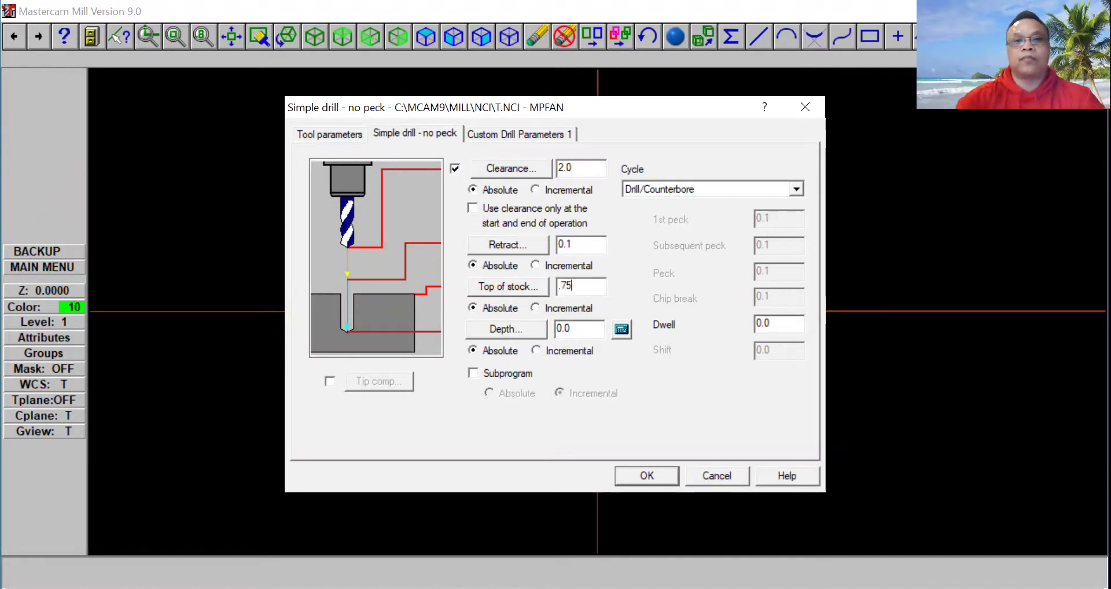
key("Tab")
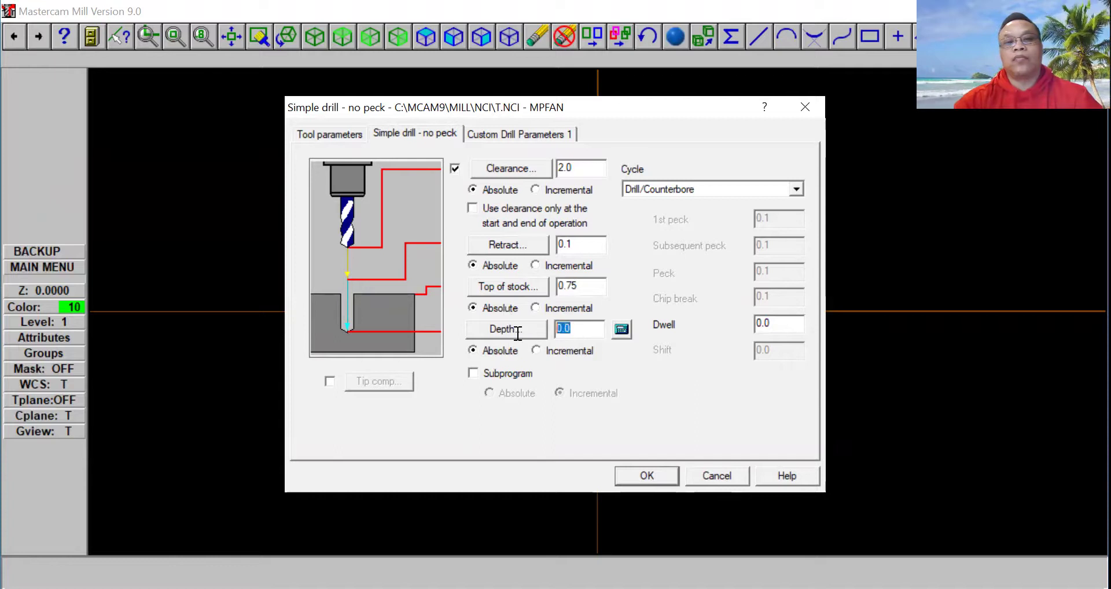
type("-.75")
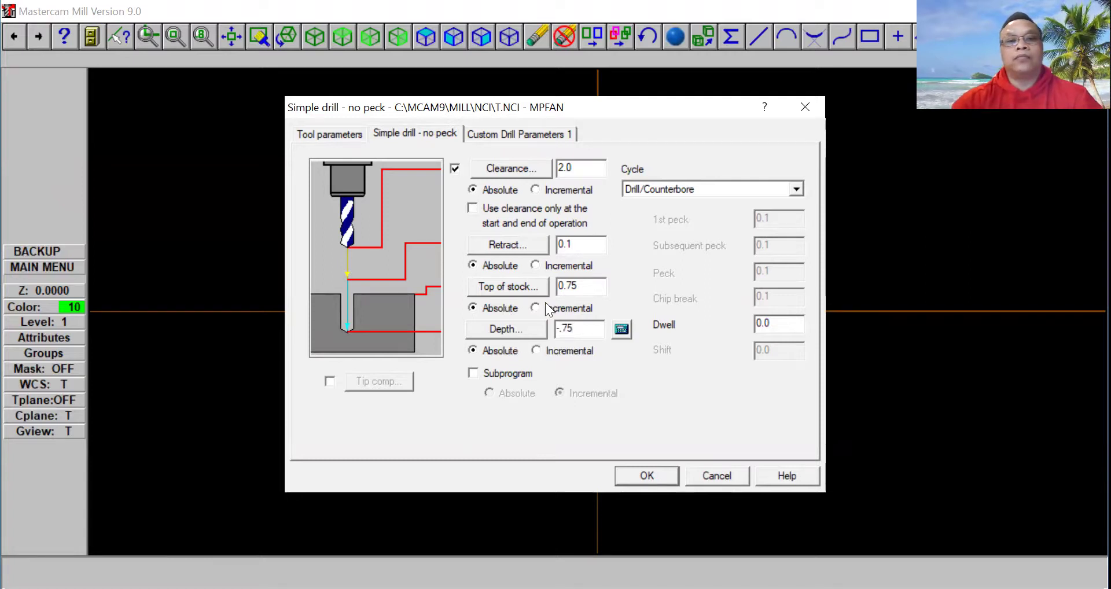
left_click(512, 133)
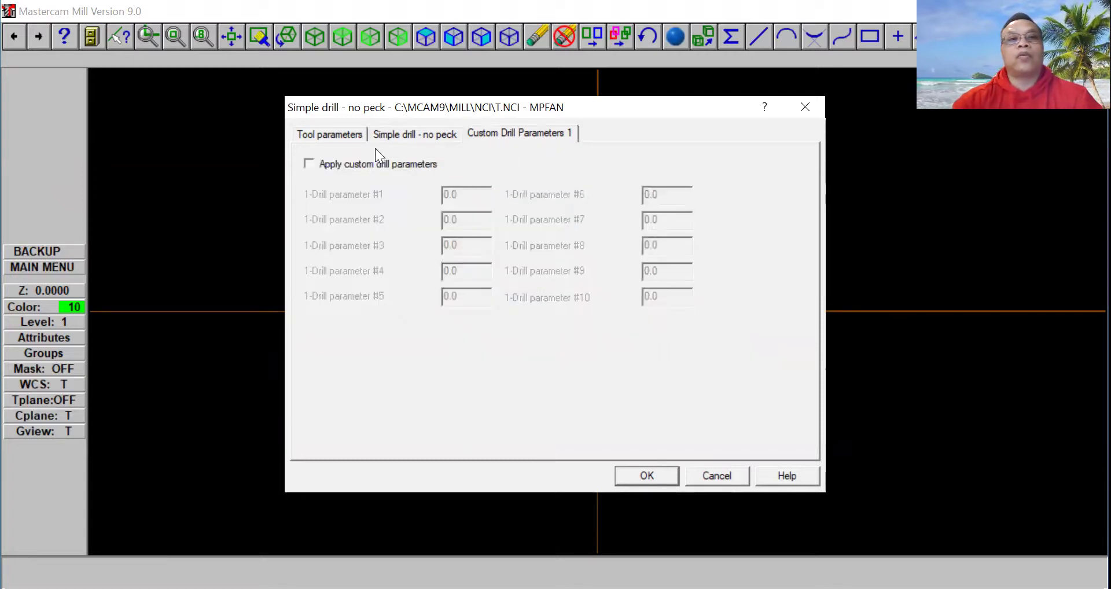
left_click(405, 134)
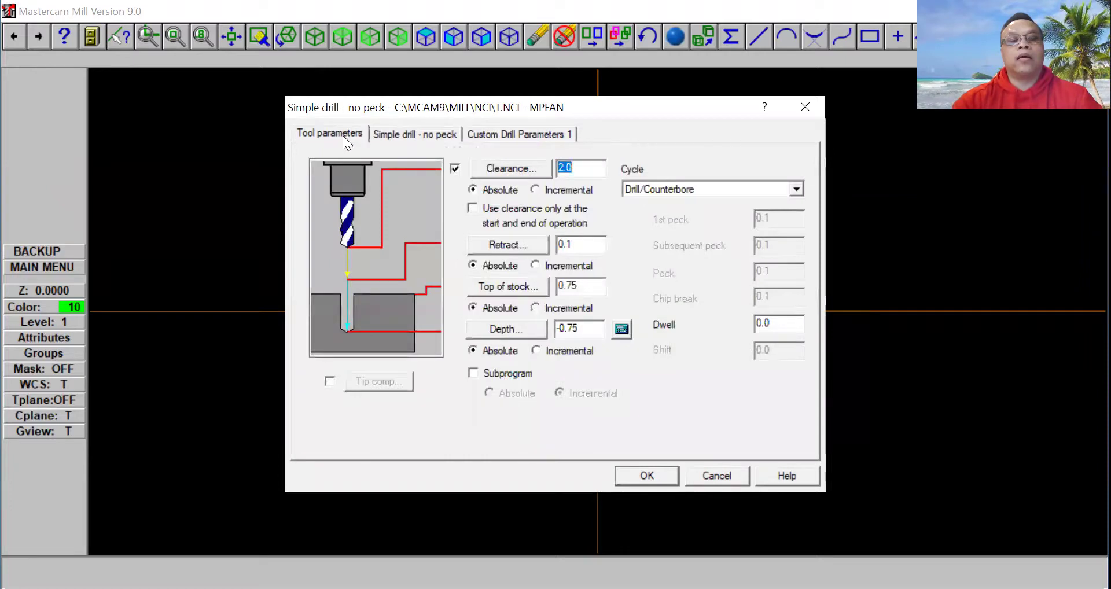
Add the comment ".5 Drill" to the drill operation and generate its toolpath
left_click(342, 135)
left_click(350, 397)
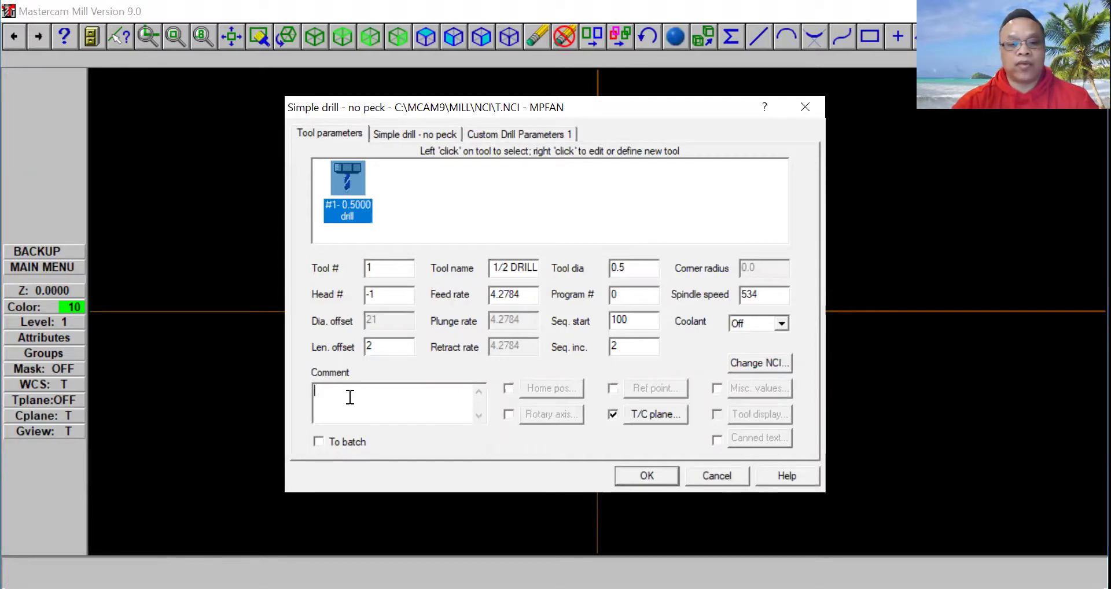
type(".")
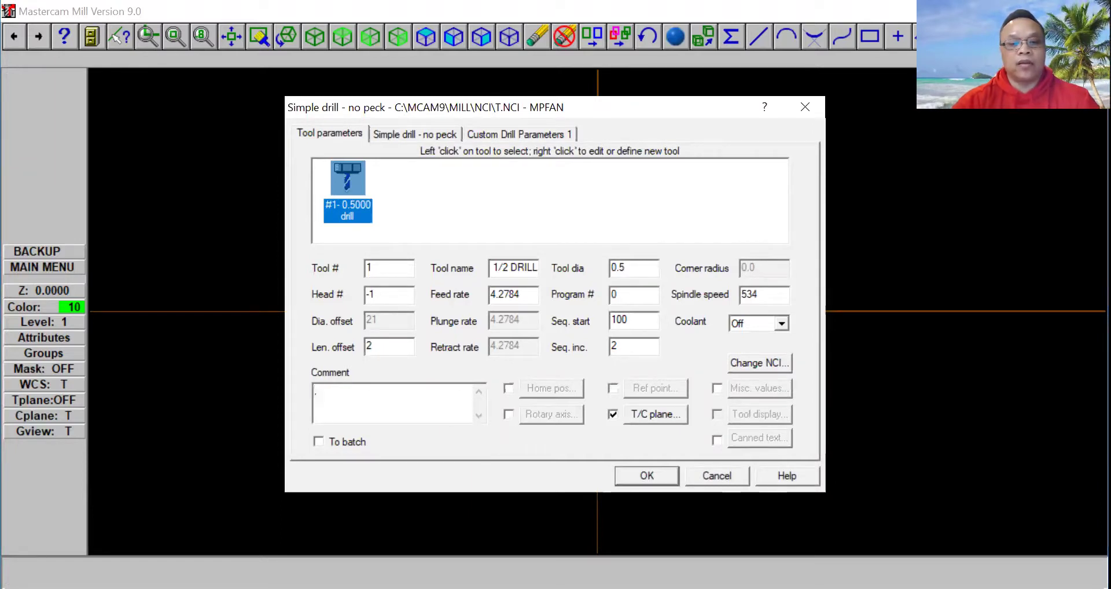
type("5 Drill")
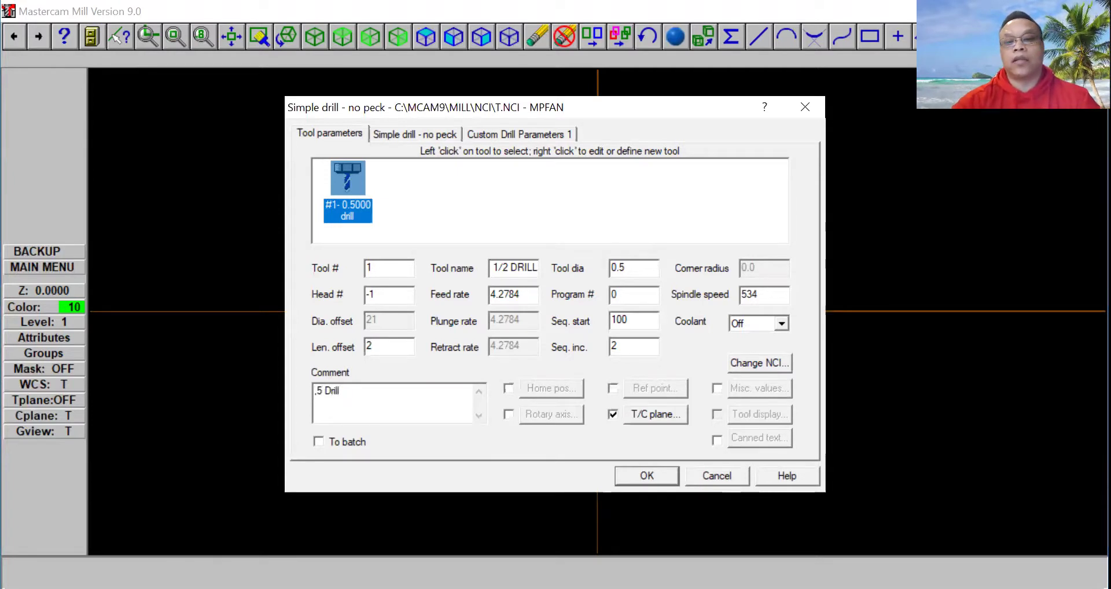
key("BackSpace")
key("BackSpace")
type("ill")
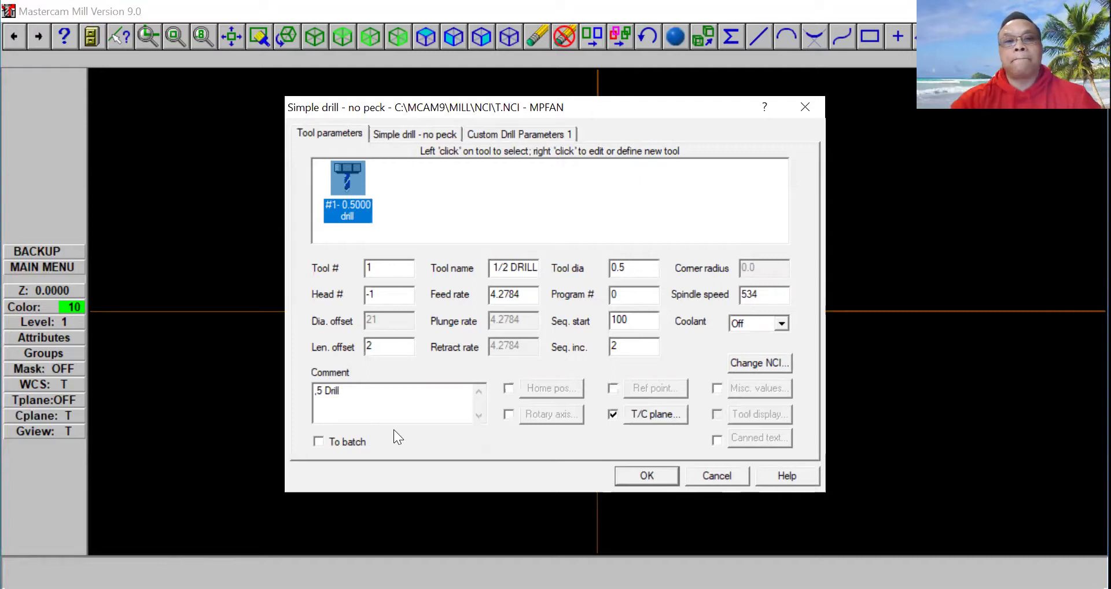
left_click(642, 476)
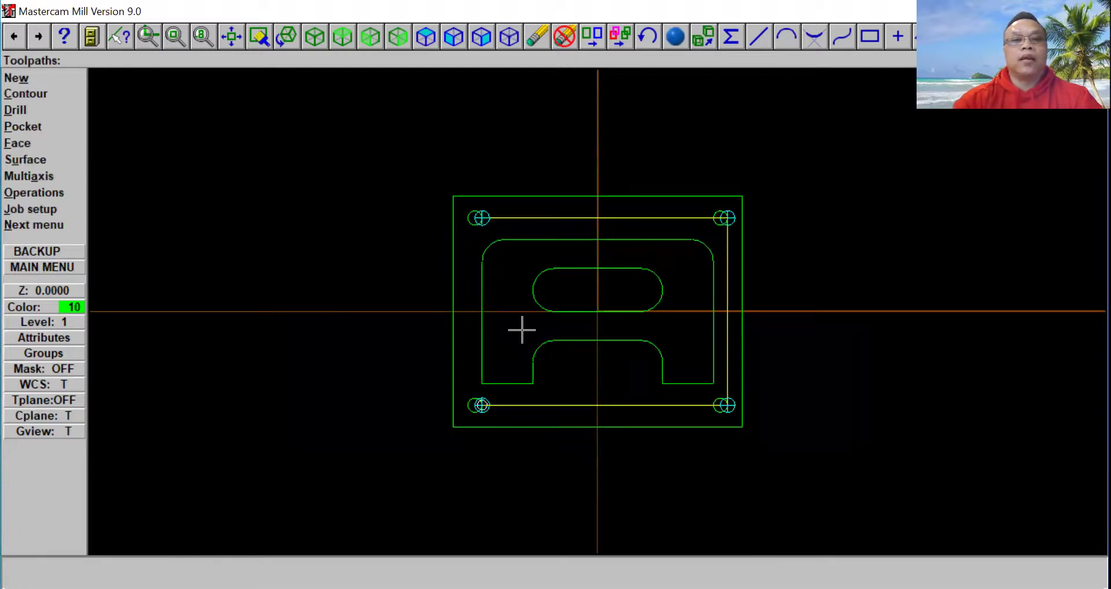
Start a pocket toolpath using the closed slot profile as its only chain
left_click(38, 126)
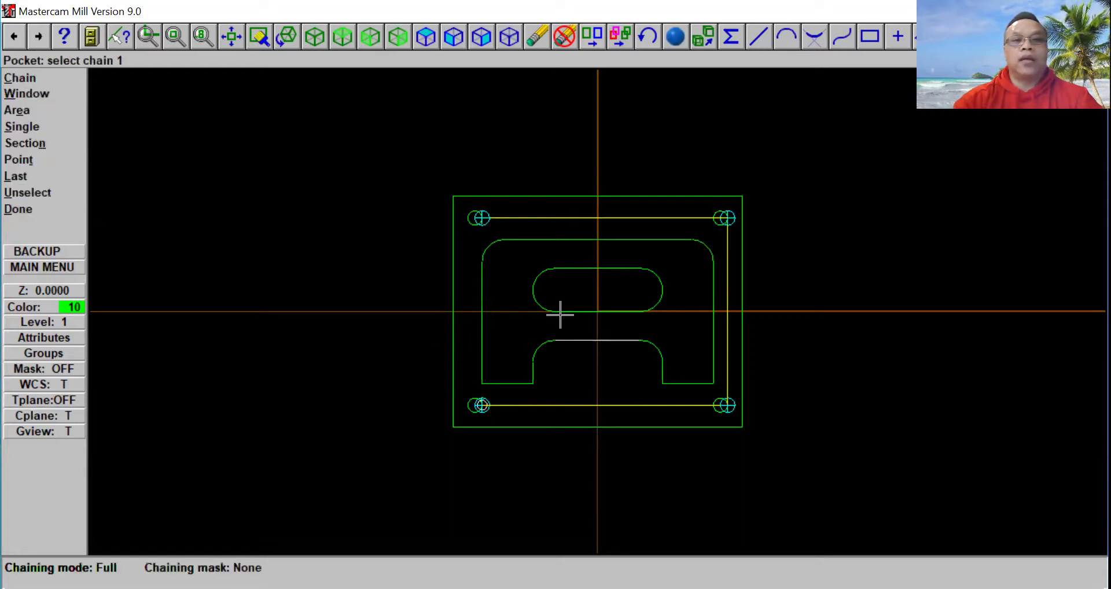
left_click(537, 294)
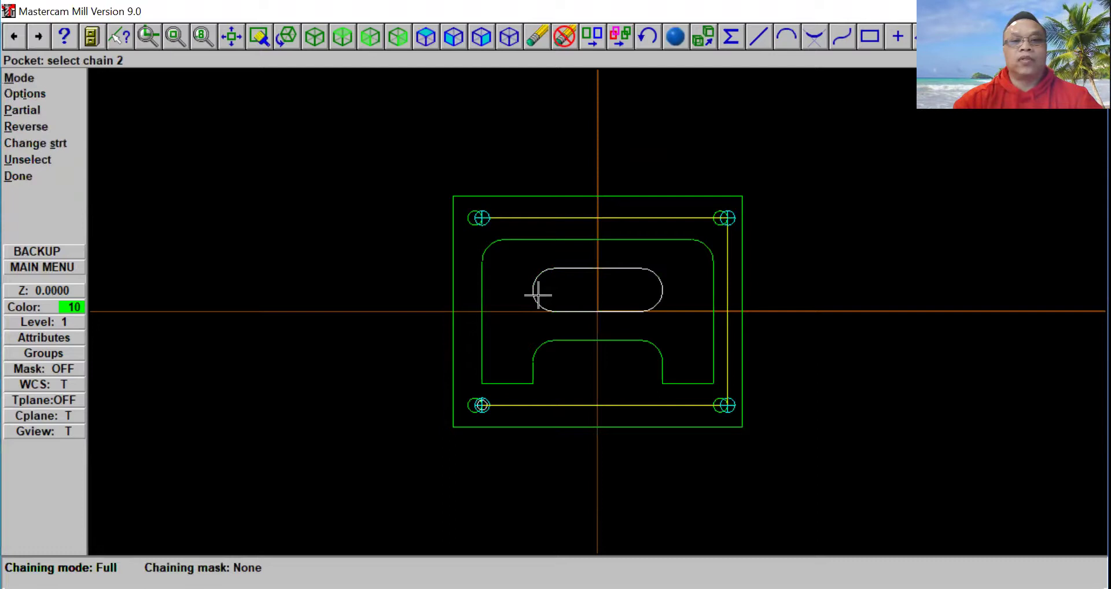
left_click(42, 176)
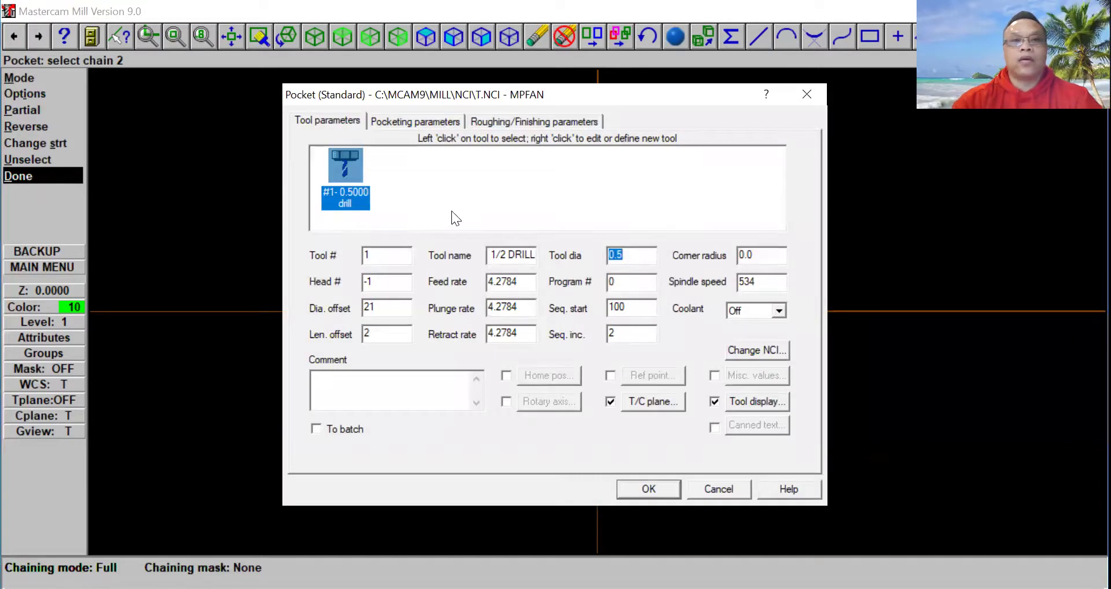
Load the 0.5 diameter 1/2 FLAT ENDMILL from the tool library for the pocket operation
right_click(396, 158)
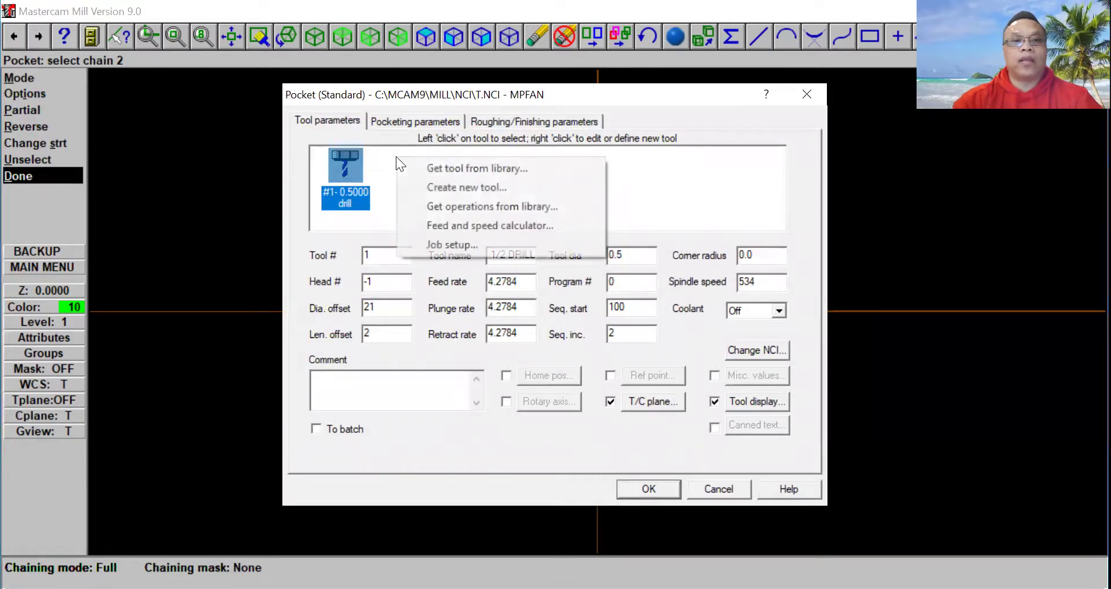
left_click(432, 173)
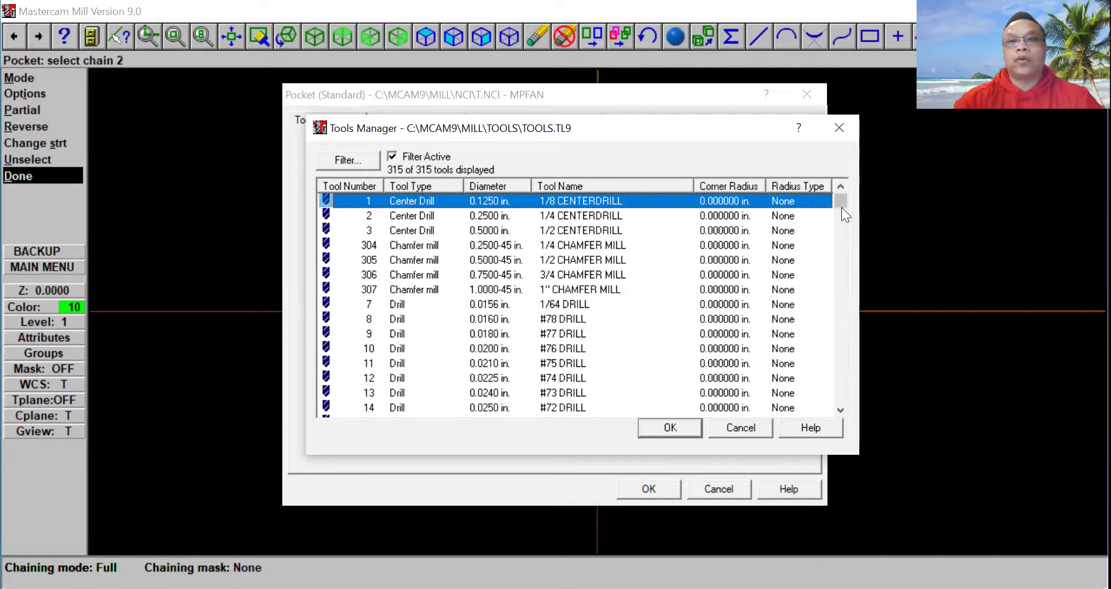
left_click_drag(840, 202, 683, 323)
left_click(584, 336)
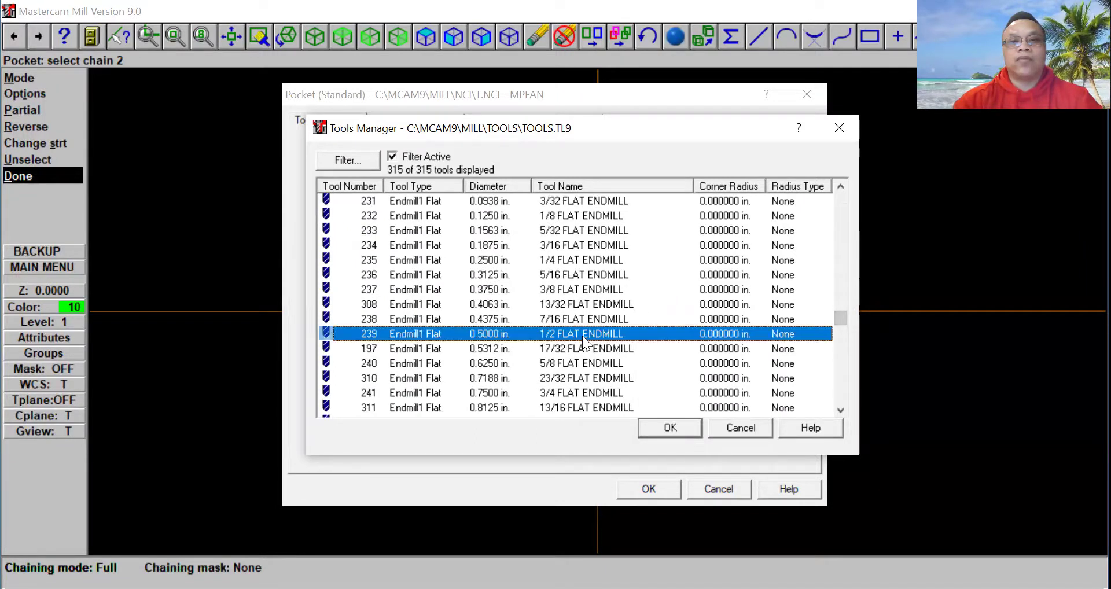
left_click(671, 427)
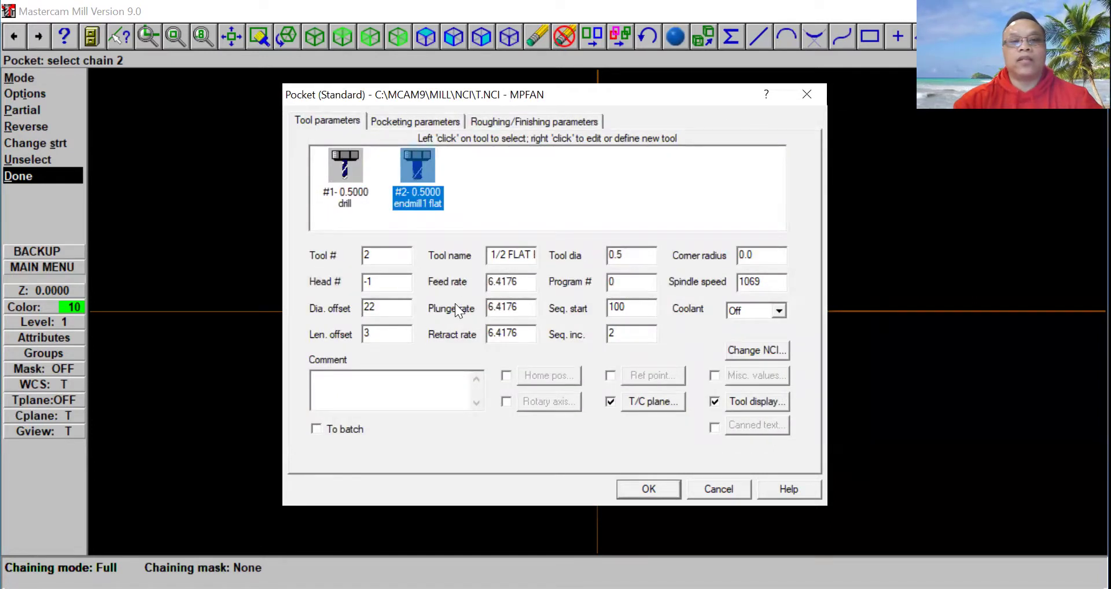
Set the end mill's feed, plunge and retract rates to 8.0, spindle speed to 2000 and coolant to Flood
left_click_drag(524, 281, 436, 291)
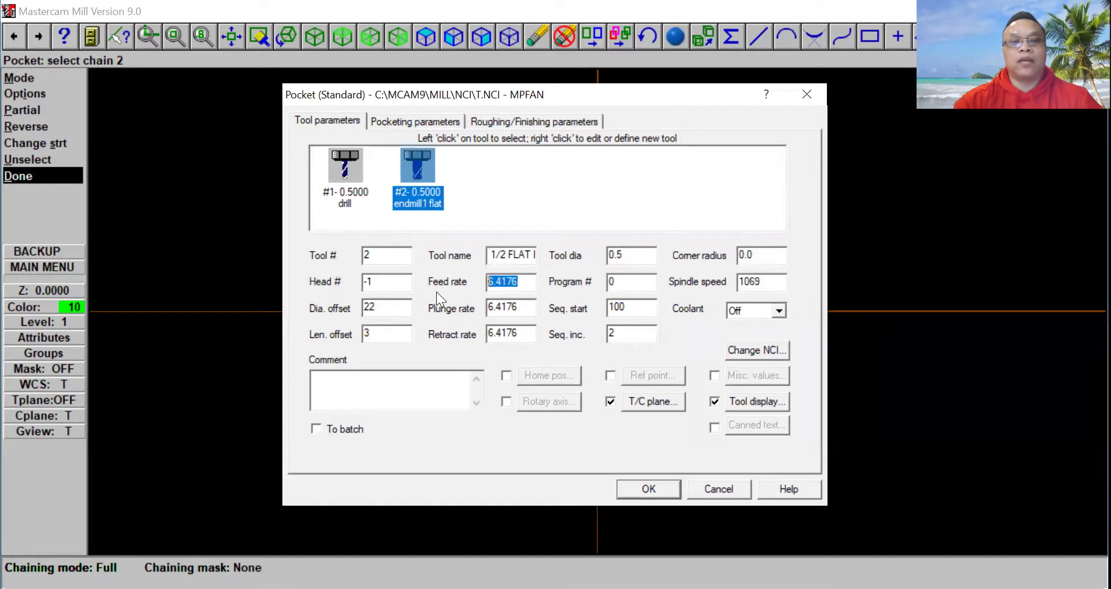
type("8.0")
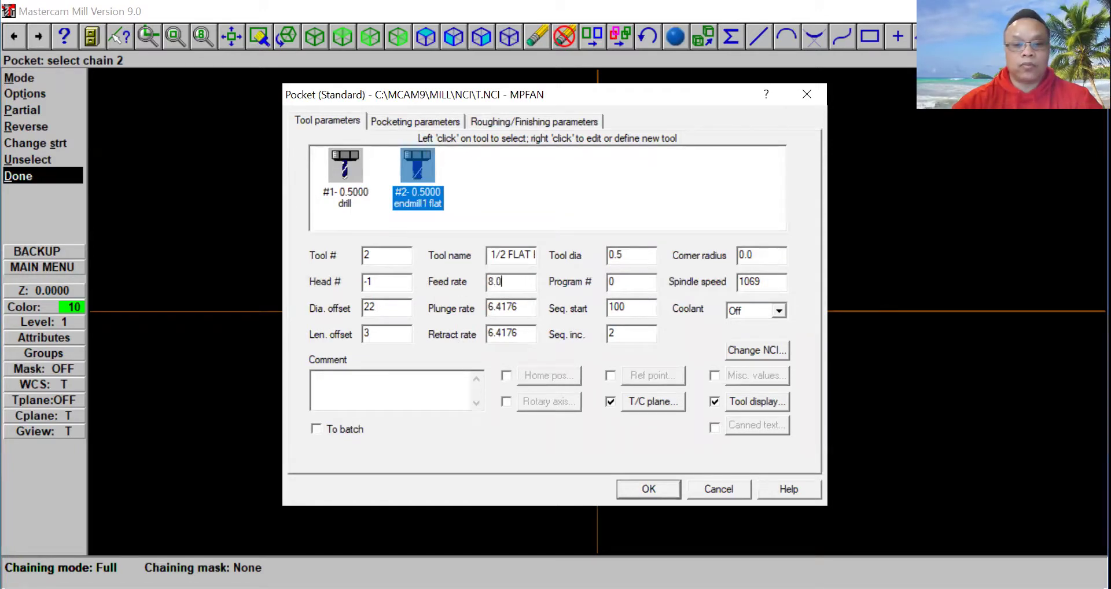
key("Tab")
type("8.0")
key("Tab")
type("8.0")
double_click(763, 283)
type("2000")
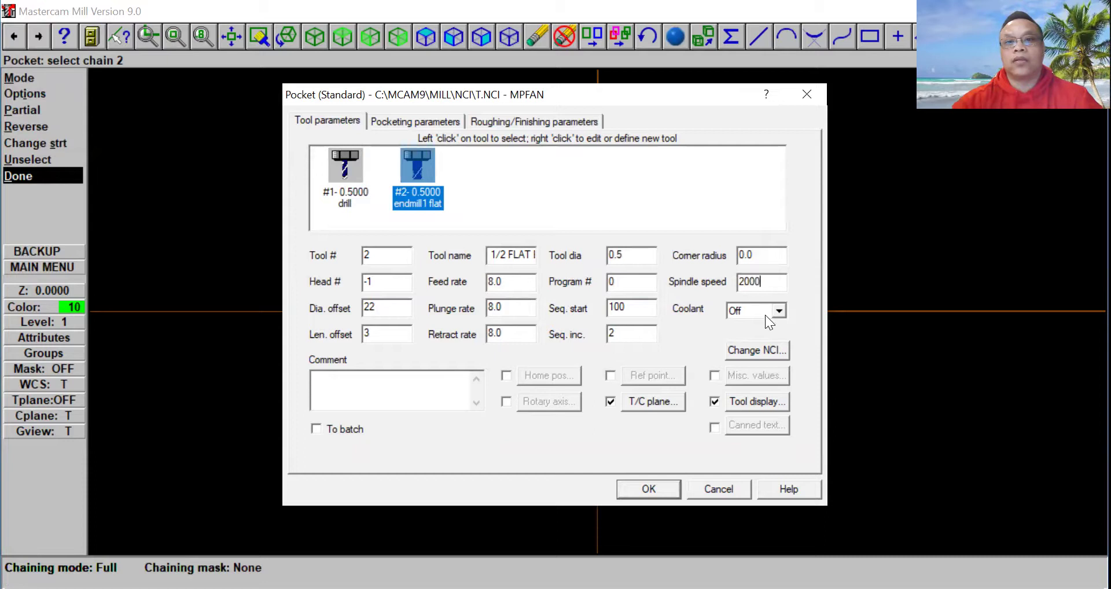
left_click(780, 311)
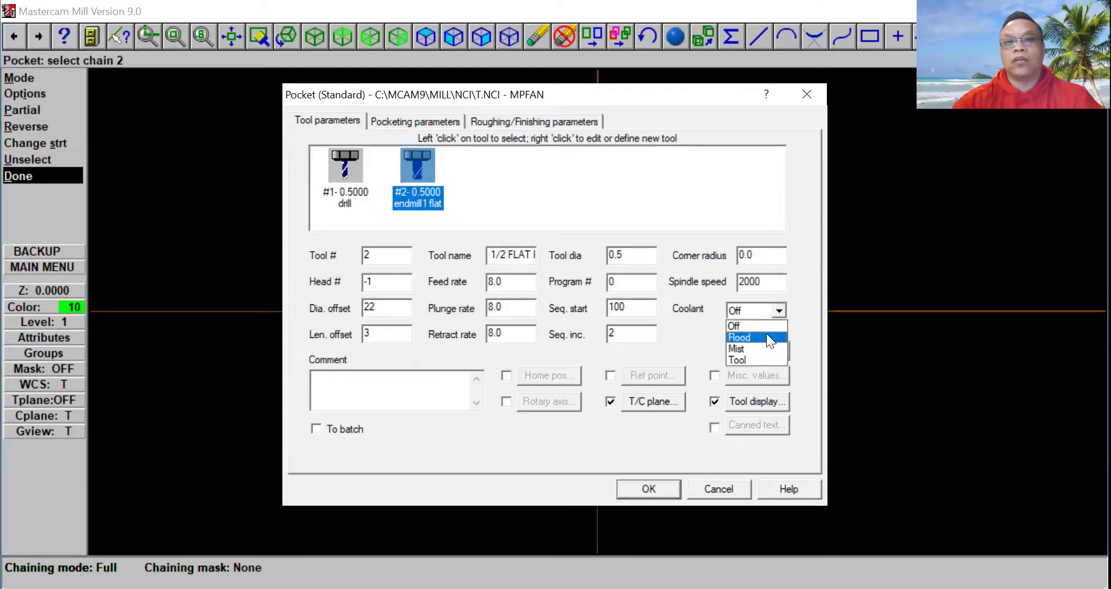
Enter "Rough Pocket" as the comment for the pocket operation
left_click(338, 386)
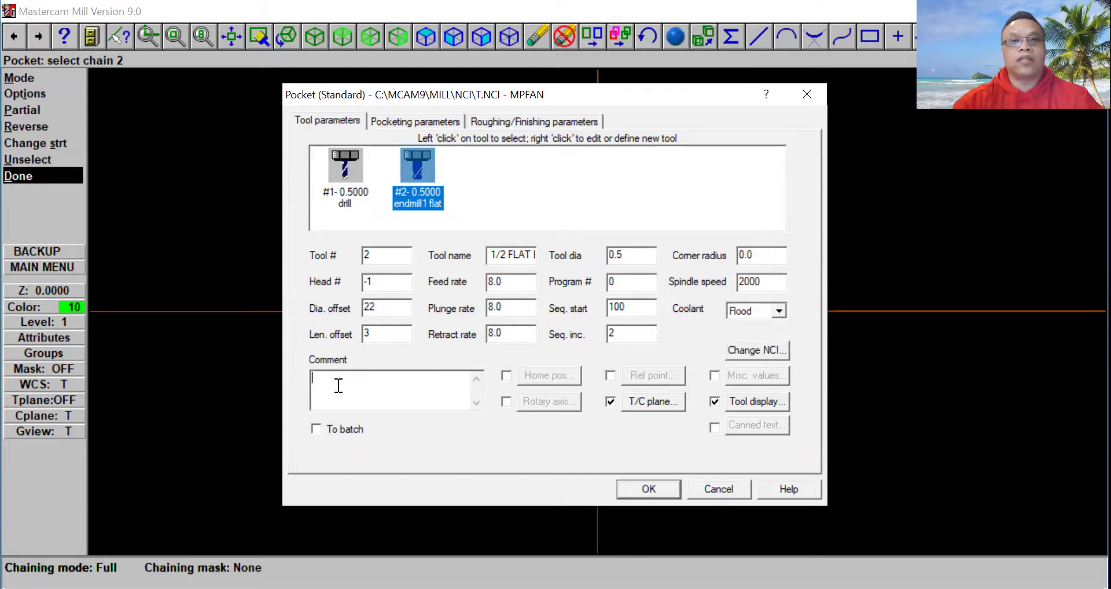
type("Rough")
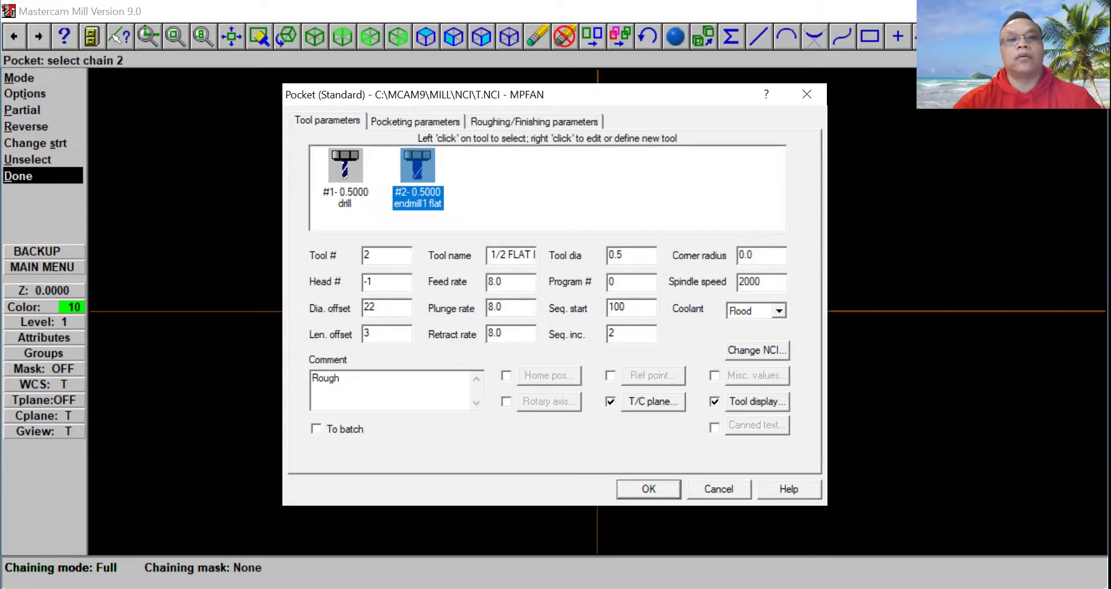
type(" Pocket")
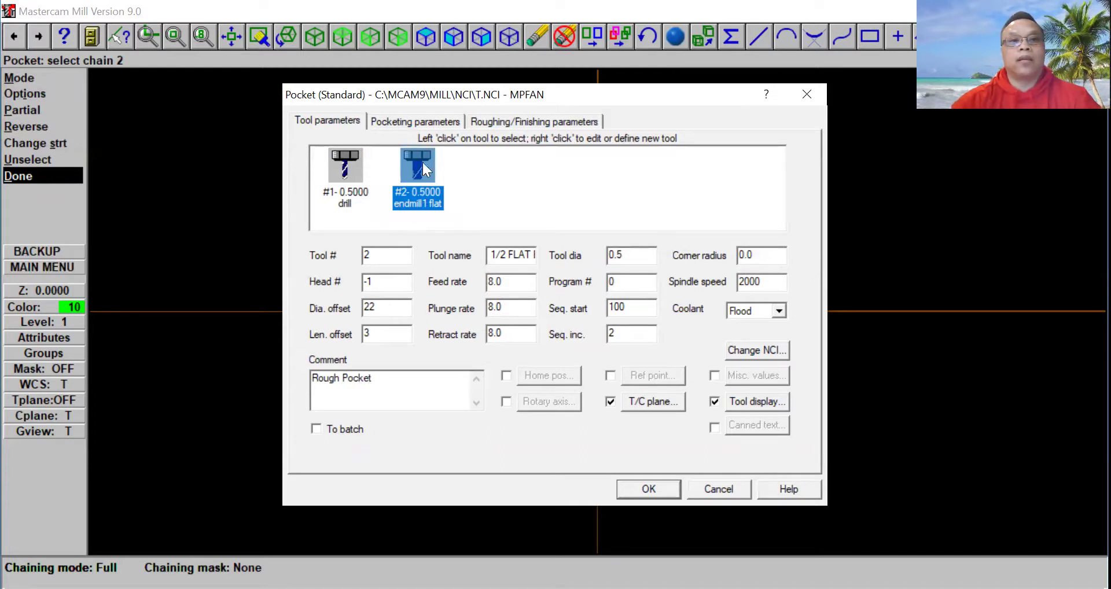
Set the pocket's absolute depth to -0.4 in the pocketing parameters
left_click(421, 122)
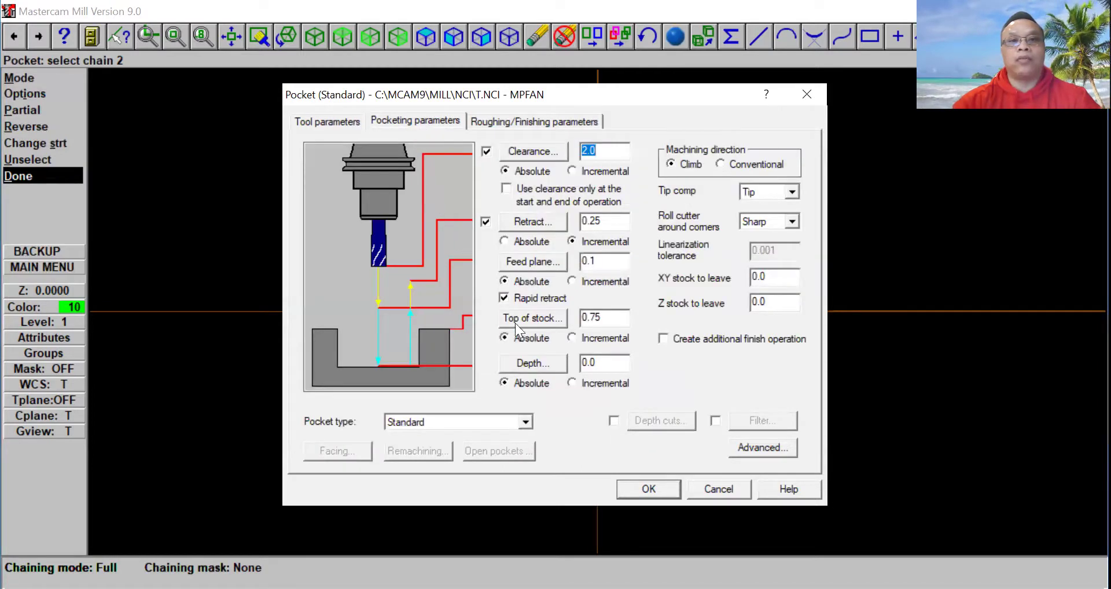
left_click(609, 365)
type("-.4")
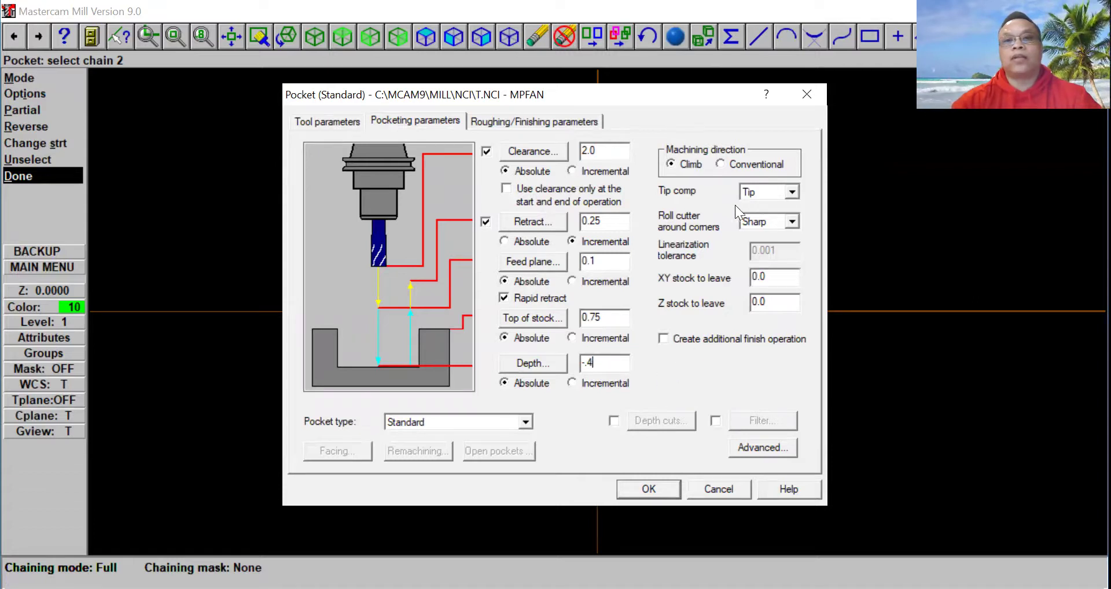
Set the pocket's tip compensation to Center and rolling the cutter around corners to None
left_click(791, 190)
left_click(779, 210)
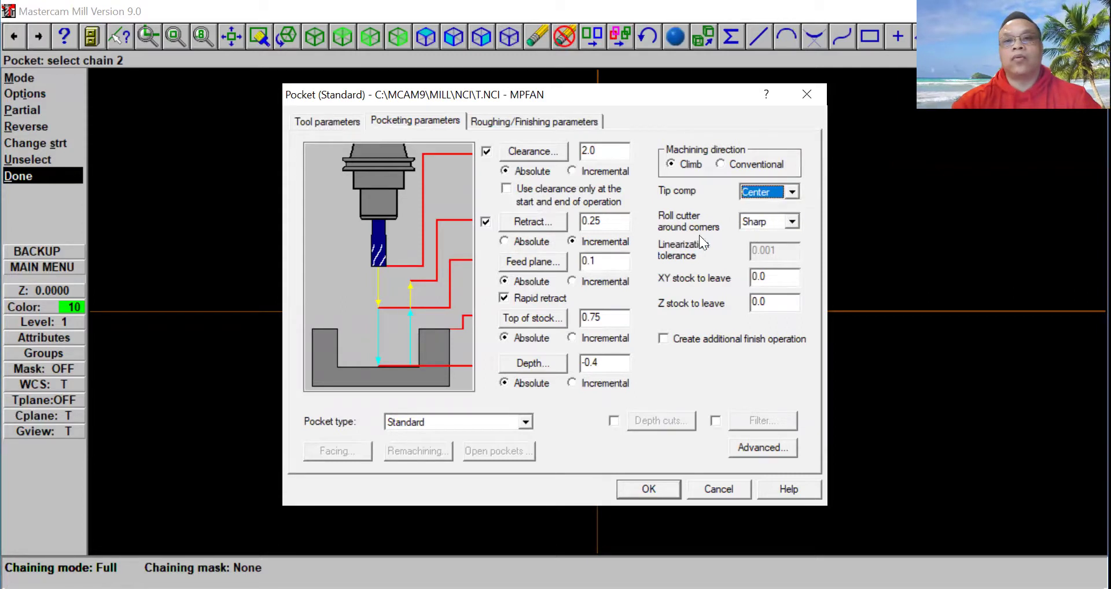
left_click(792, 222)
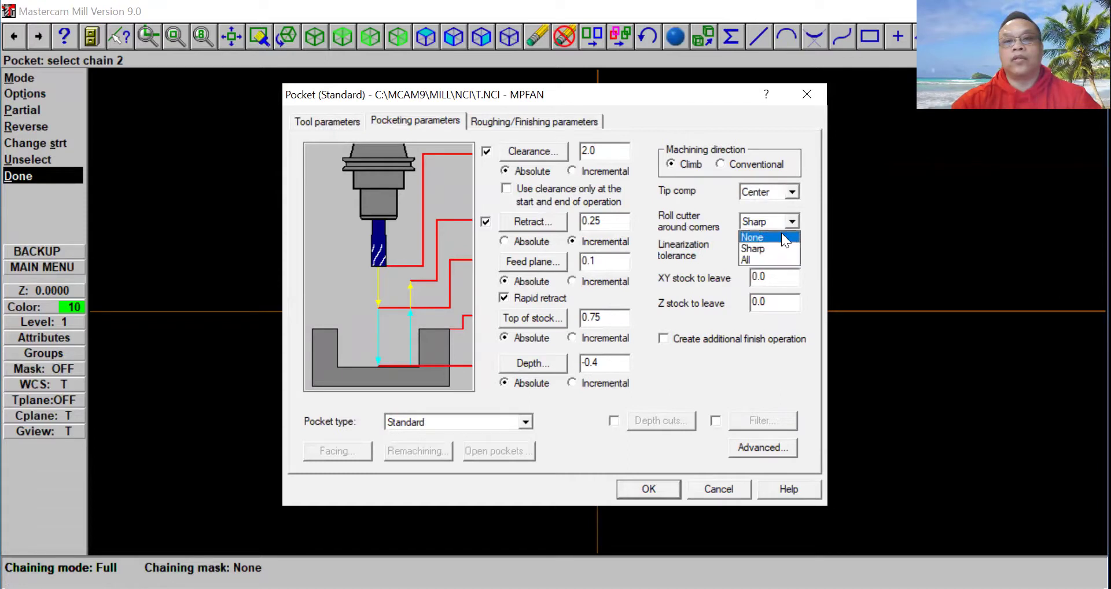
left_click(780, 234)
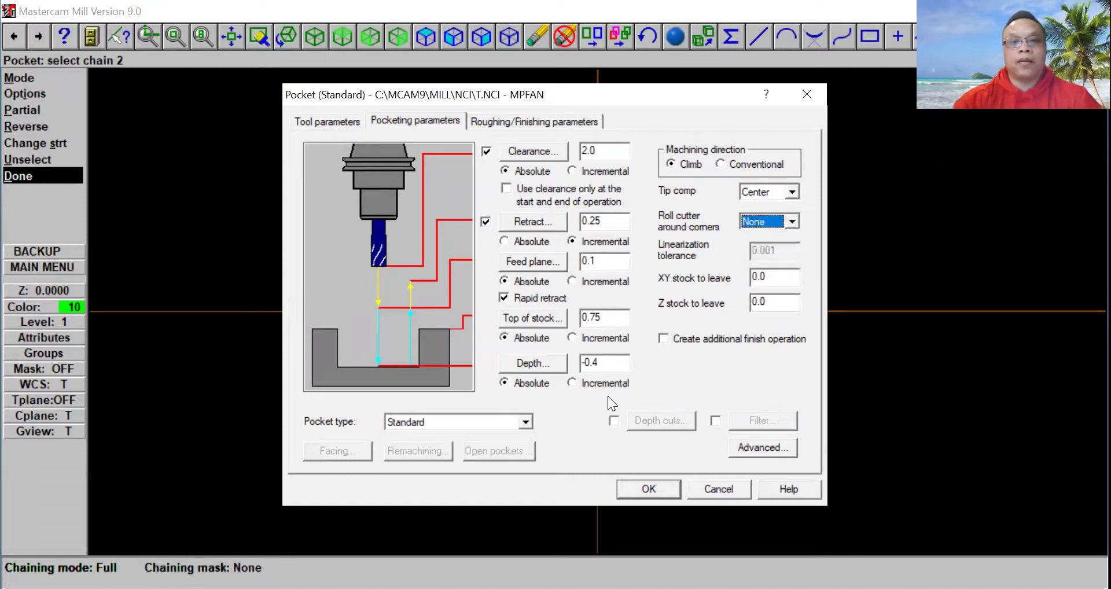
Set the pocket's roughing method to True Spiral and enable spiralling from inside to outside
left_click(511, 122)
left_click_drag(549, 237, 712, 250)
left_click(754, 186)
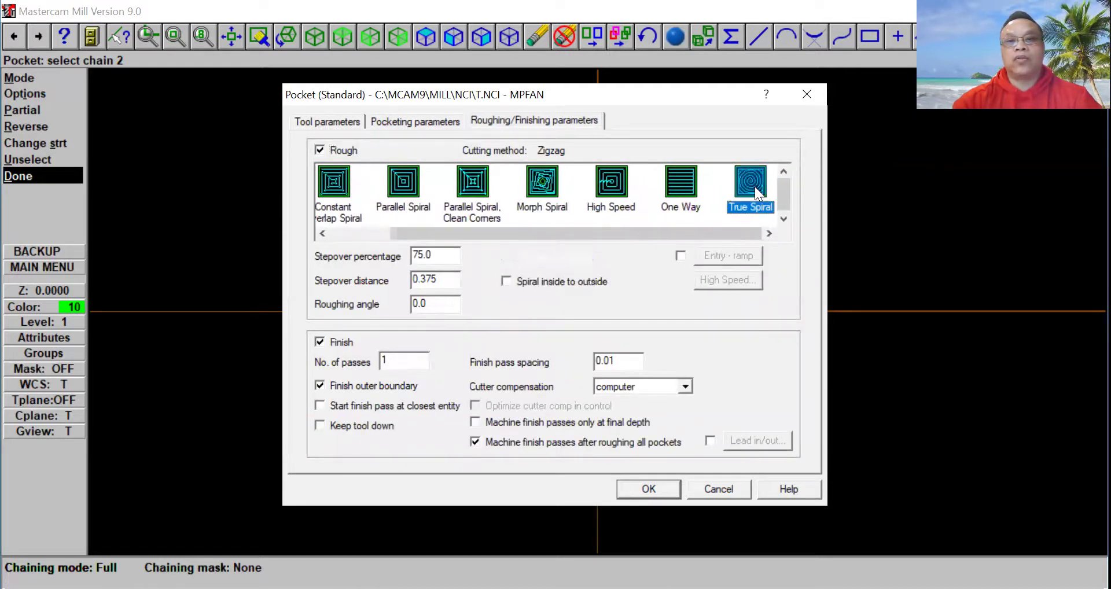
left_click(507, 281)
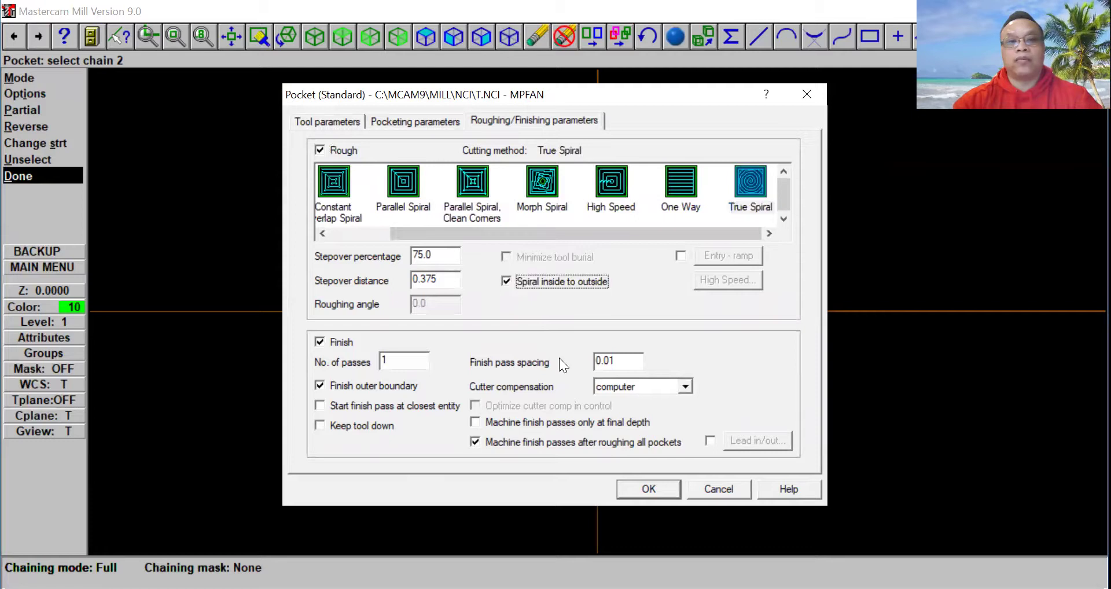
Set the pocket finish pass's cutter compensation to wear and generate the pocket toolpath
left_click(687, 386)
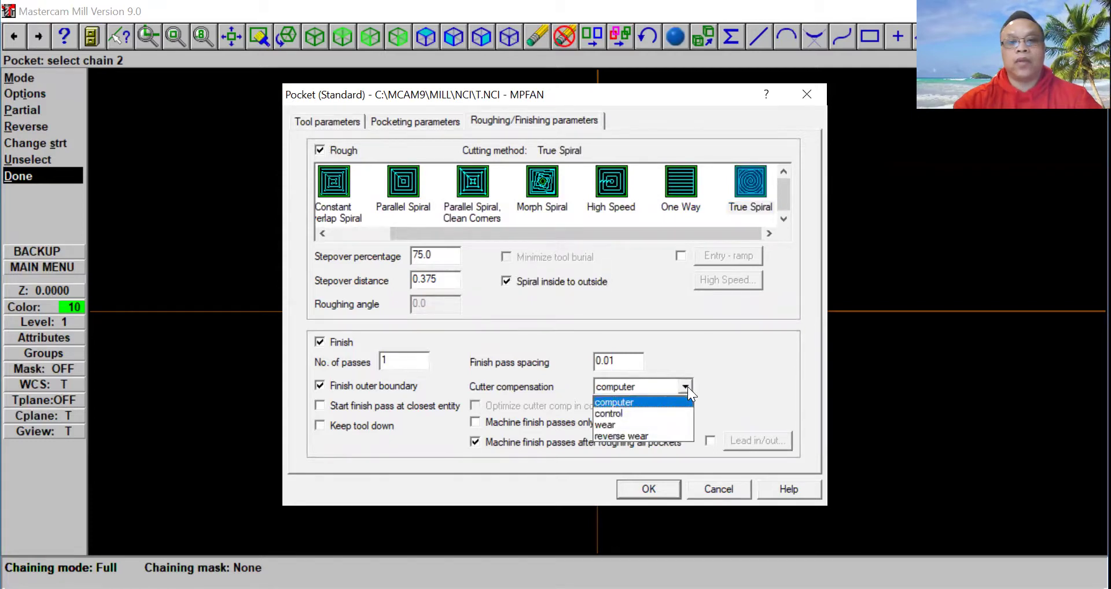
left_click(634, 426)
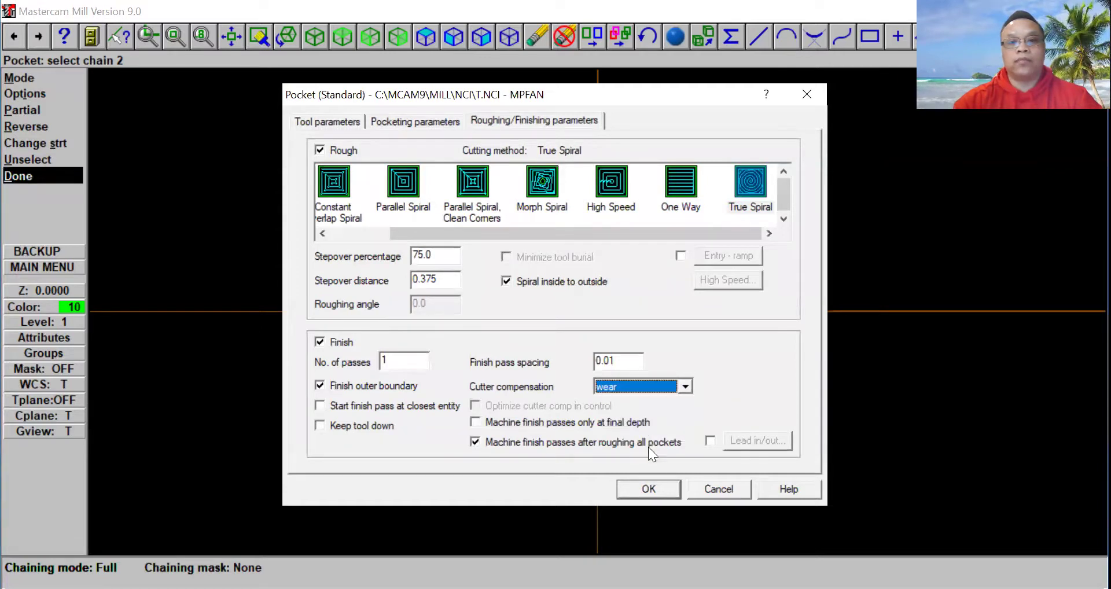
left_click(645, 486)
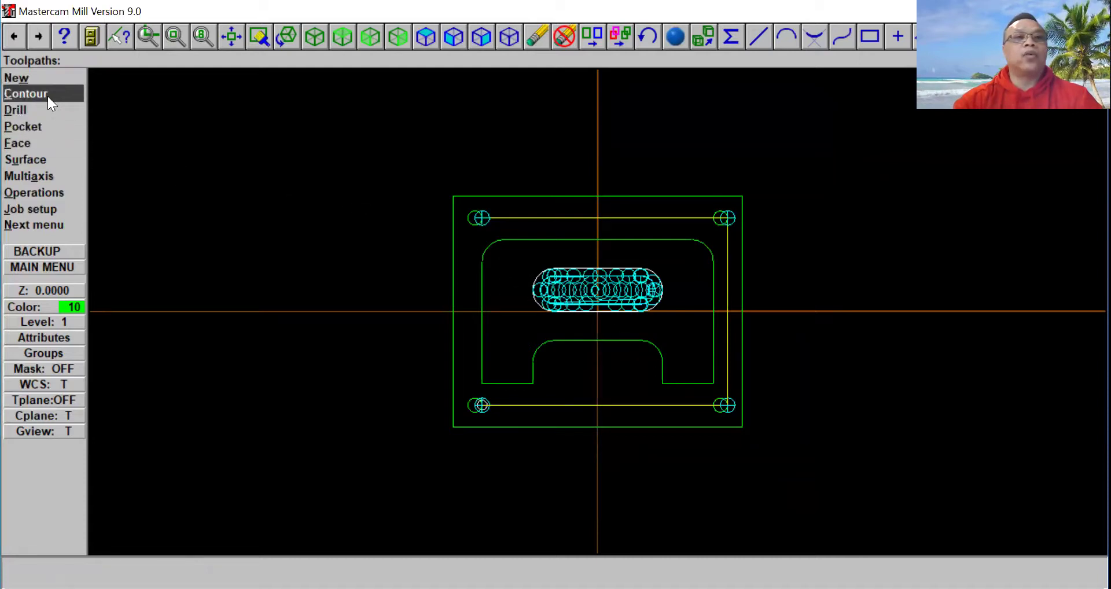
Start a contour toolpath and chain the notched inner profile and the outer rectangle
left_click(48, 96)
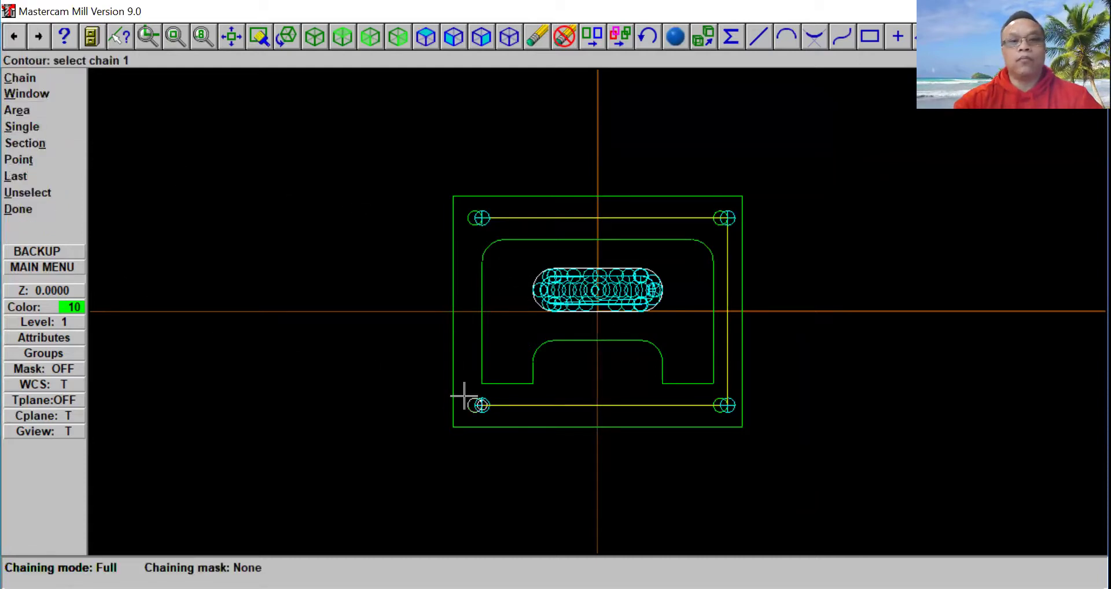
left_click(479, 375)
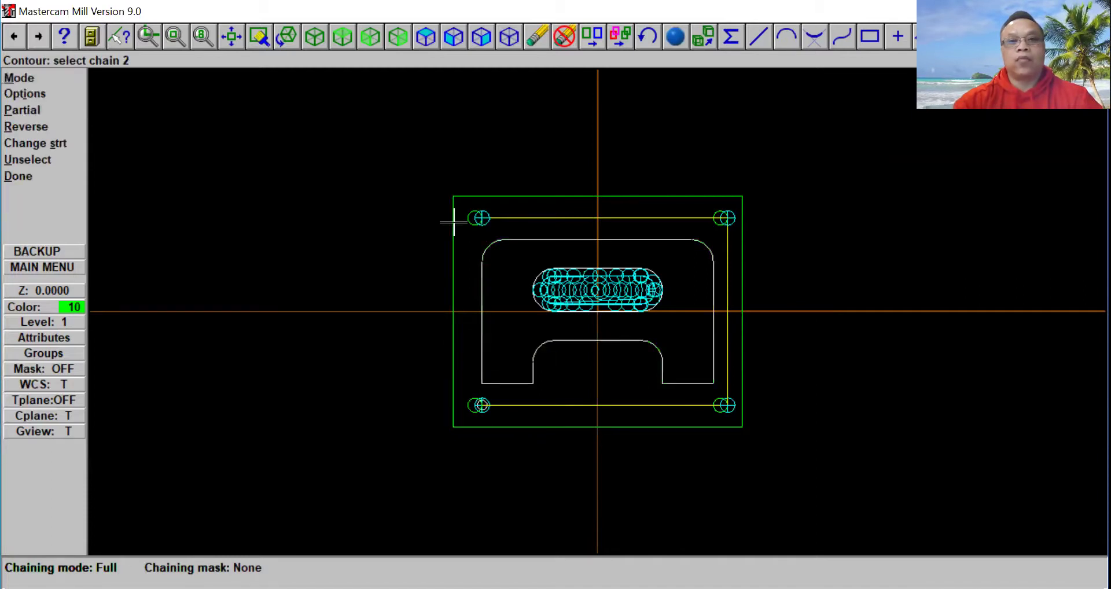
left_click(446, 414)
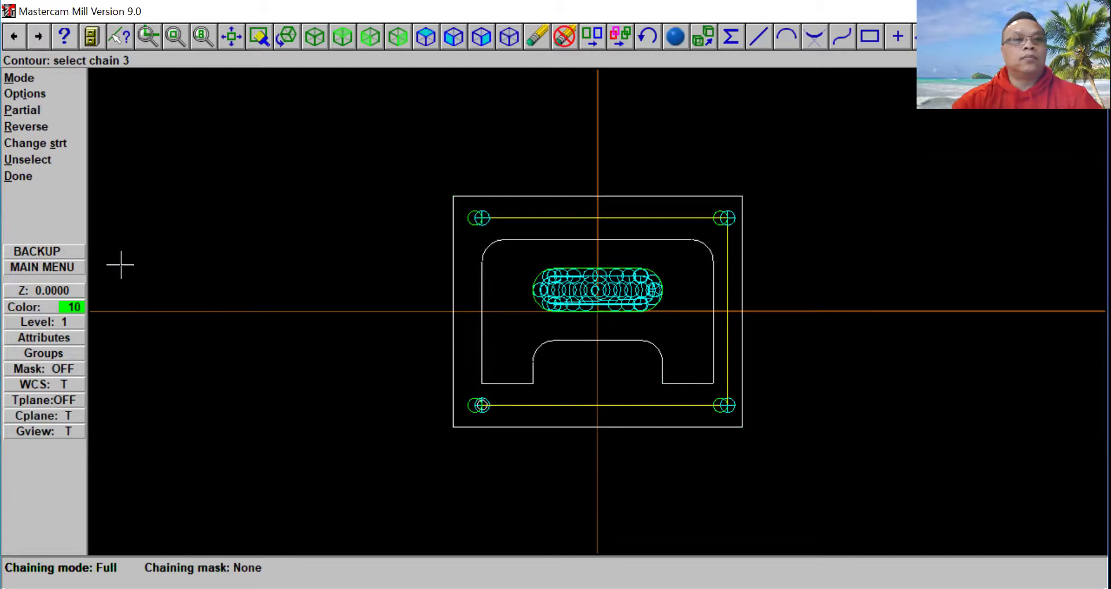
left_click(39, 179)
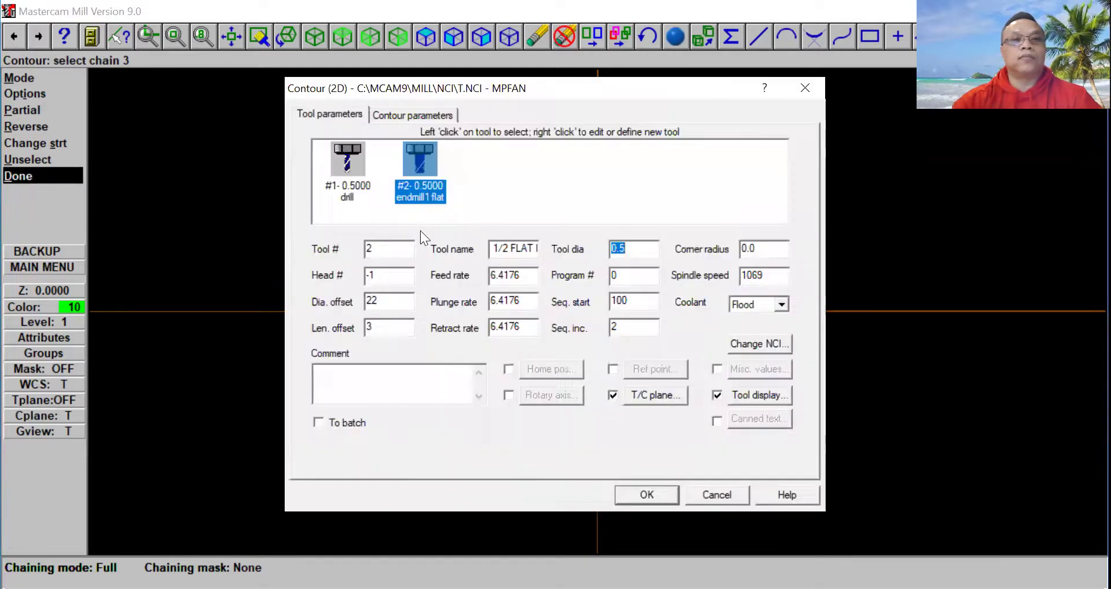
Load another 0.5 diameter 1/2 FLAT ENDMILL from the tool library for the contour operation
right_click(484, 158)
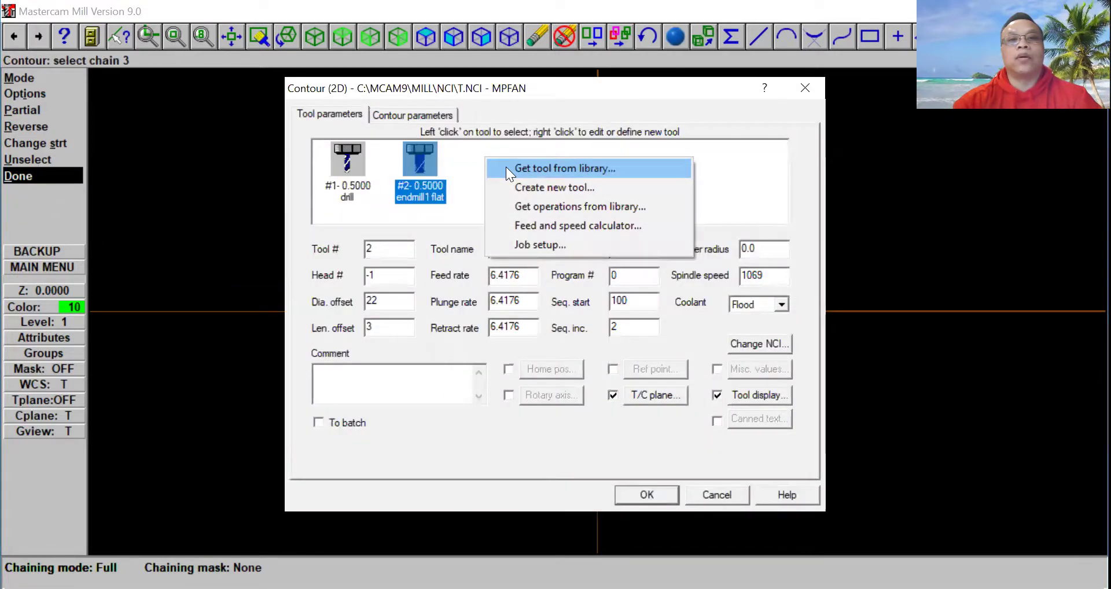
left_click(506, 168)
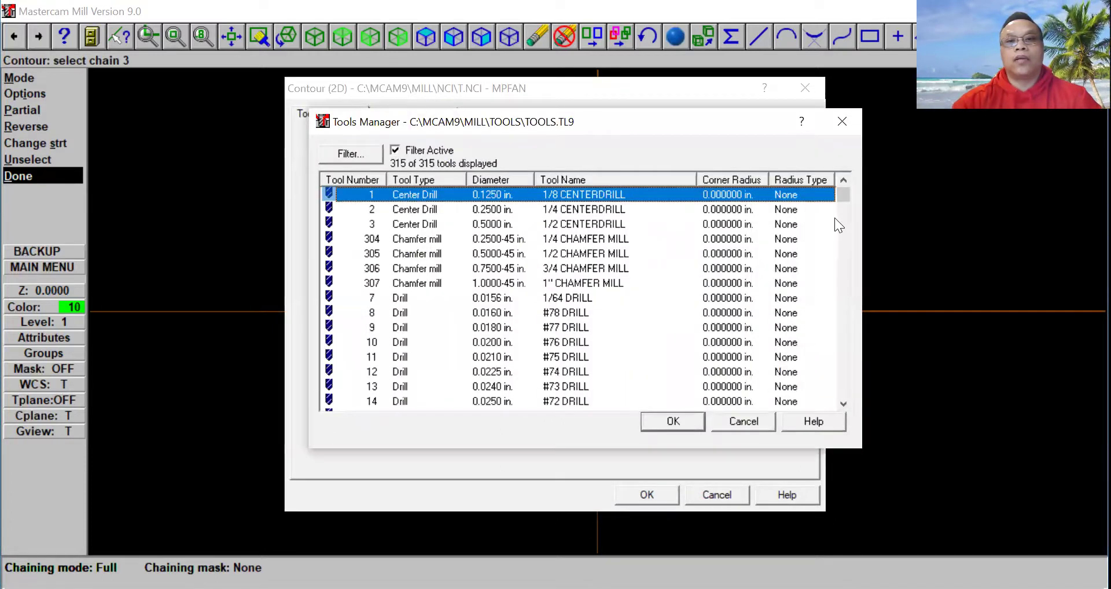
left_click_drag(847, 197, 666, 306)
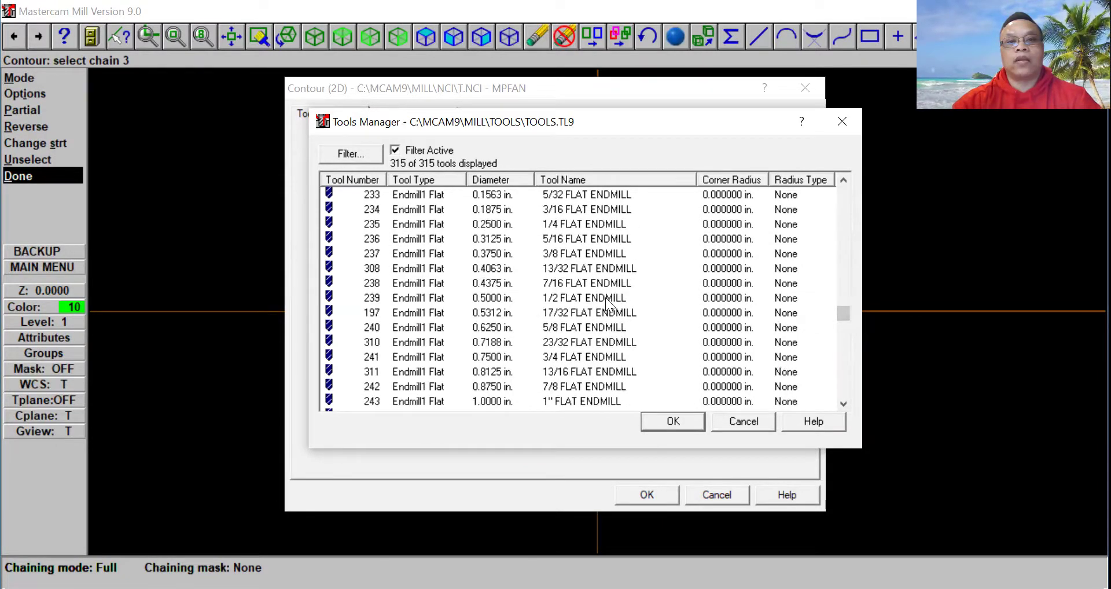
left_click(606, 297)
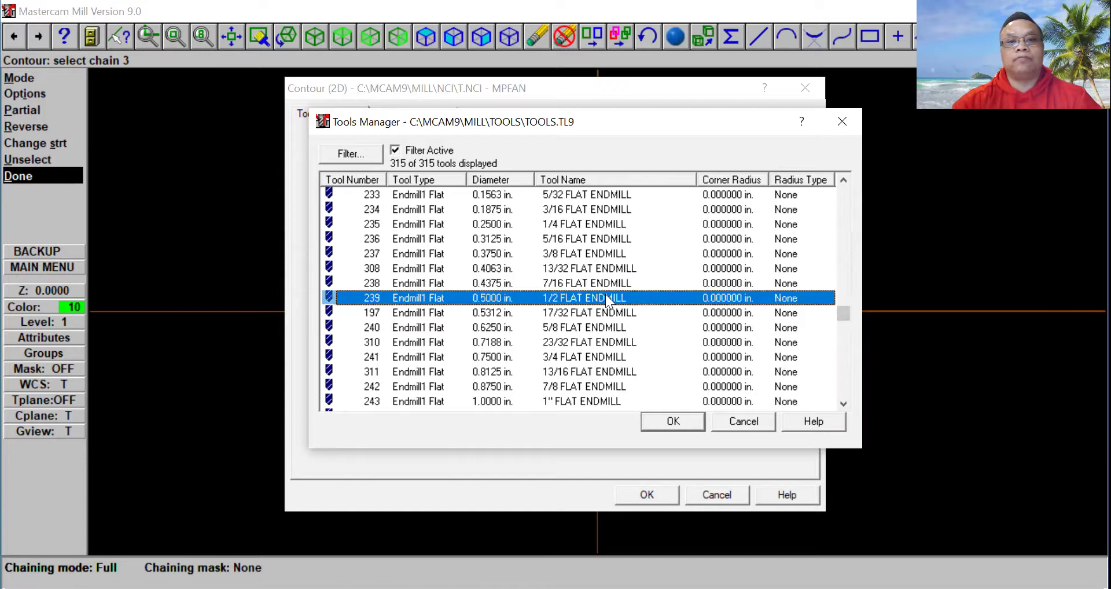
left_click(672, 422)
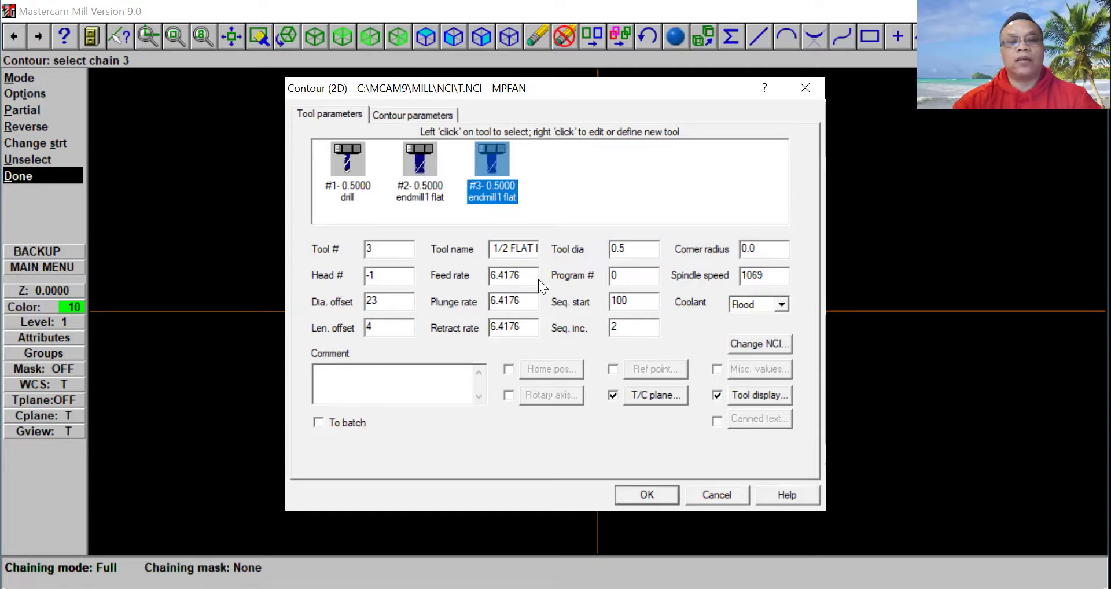
Set the contour end mill's feed, plunge and retract rates to 8.0 and its spindle speed to 2000
left_click_drag(535, 275, 424, 275)
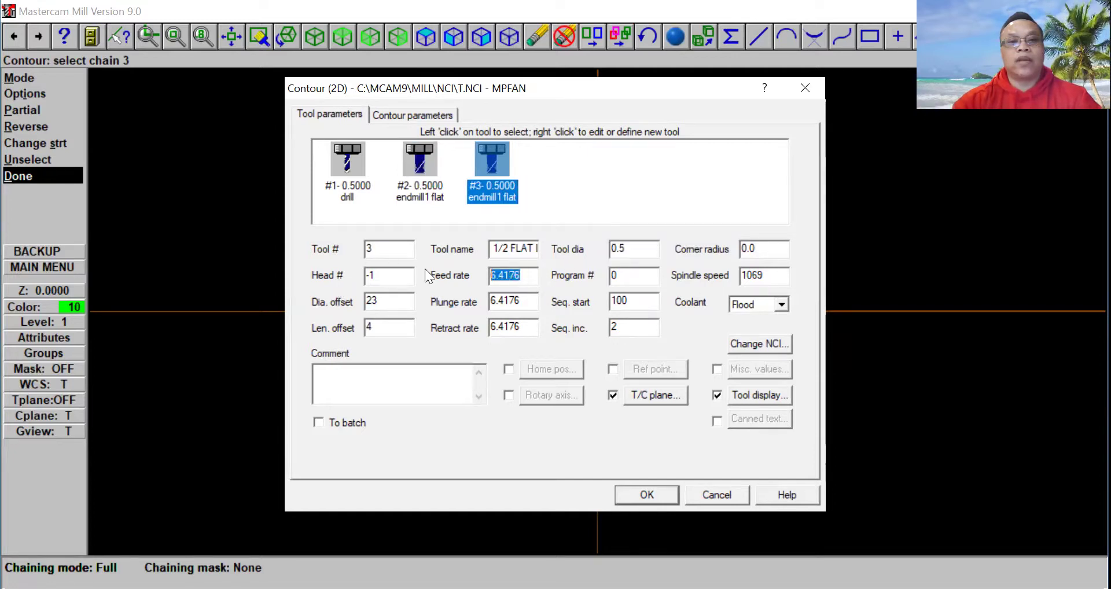
type("8.0")
key("Tab")
type("8.0")
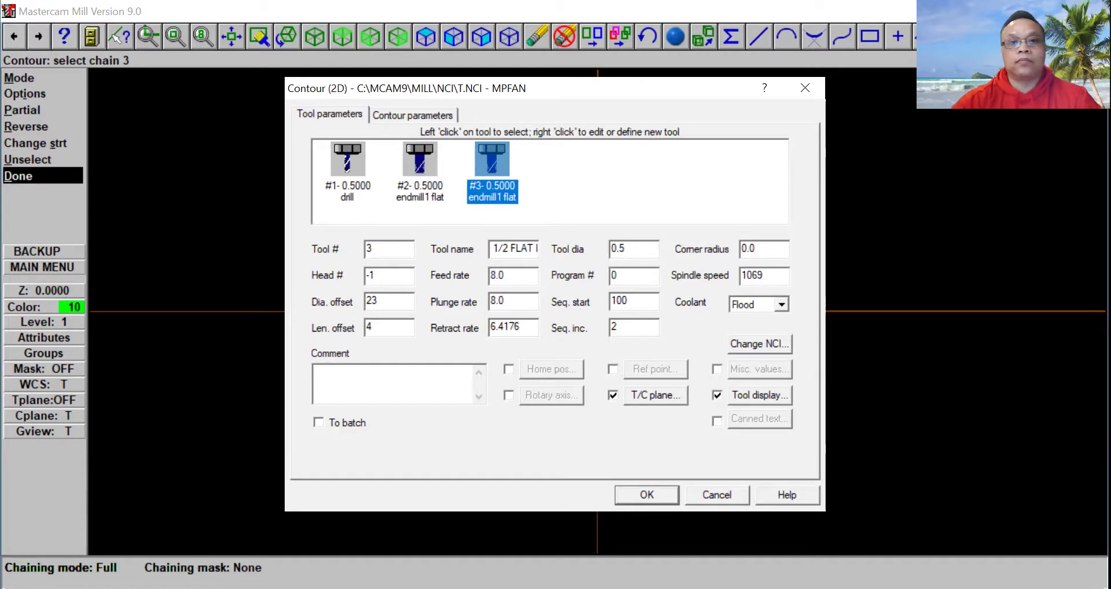
key("Tab")
type("8.0")
left_click_drag(777, 276, 743, 276)
type("2000")
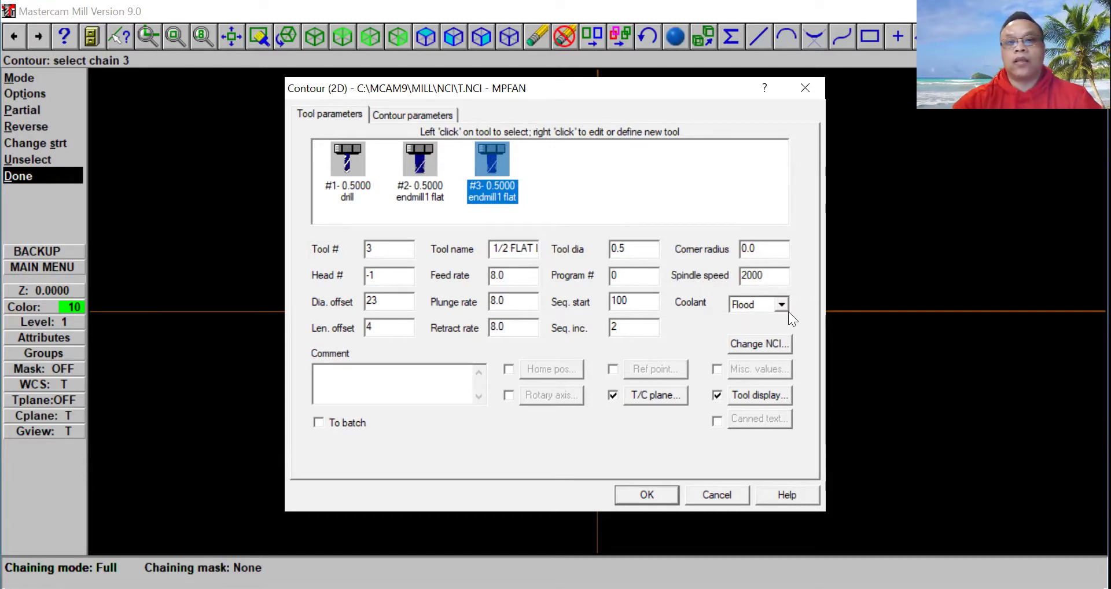
Enter "Finish Path" as the comment for the contour operation
left_click(352, 375)
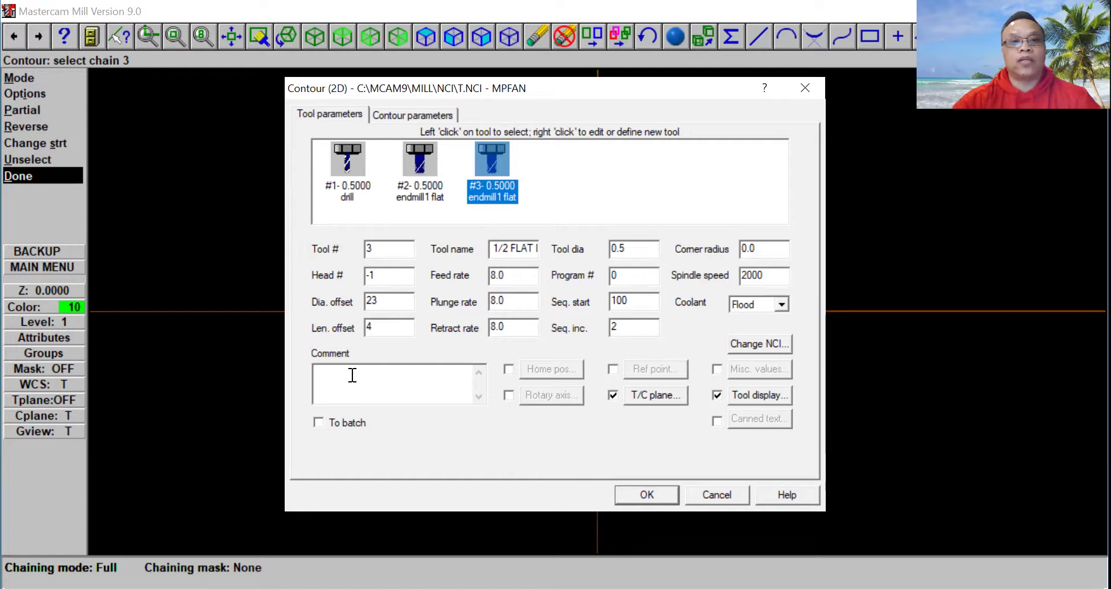
type("F")
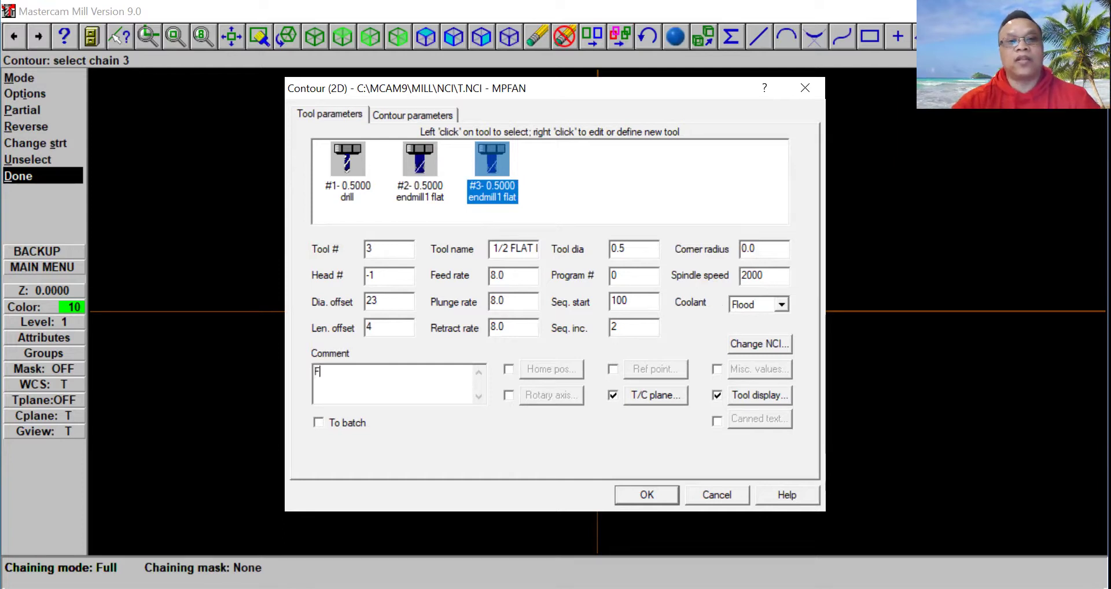
type("inish Path")
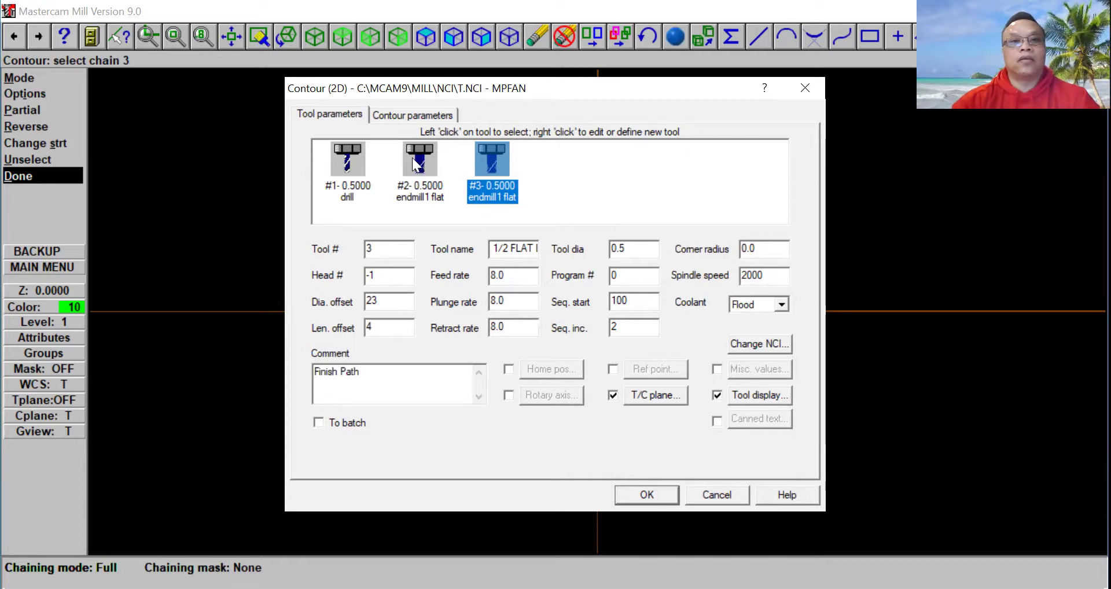
Set the contour's absolute depth to -0.75 and generate the contour toolpath
left_click(415, 115)
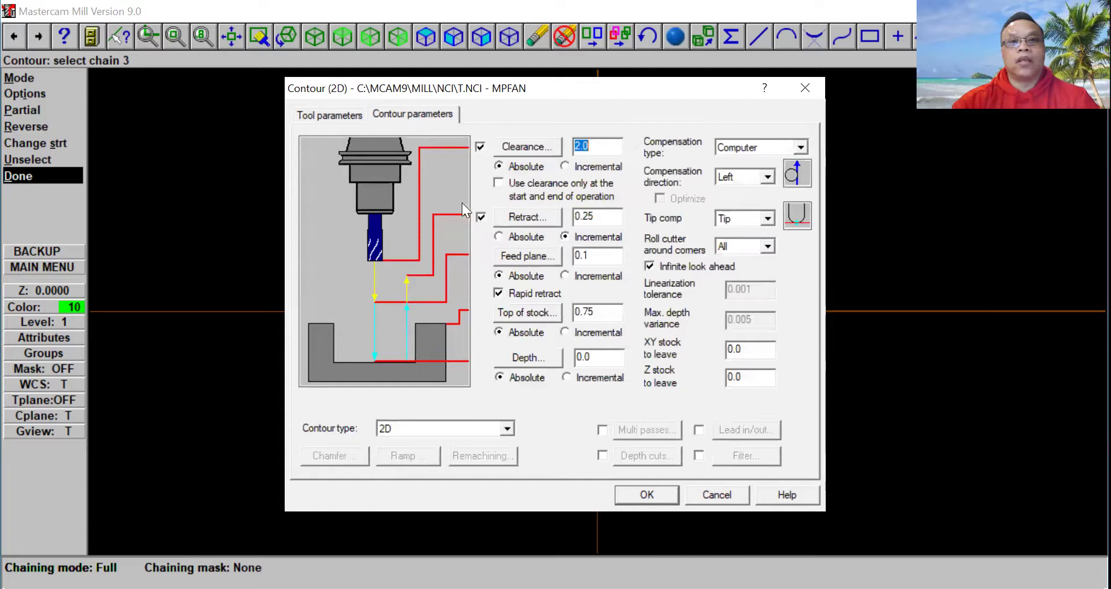
double_click(584, 358)
type("-")
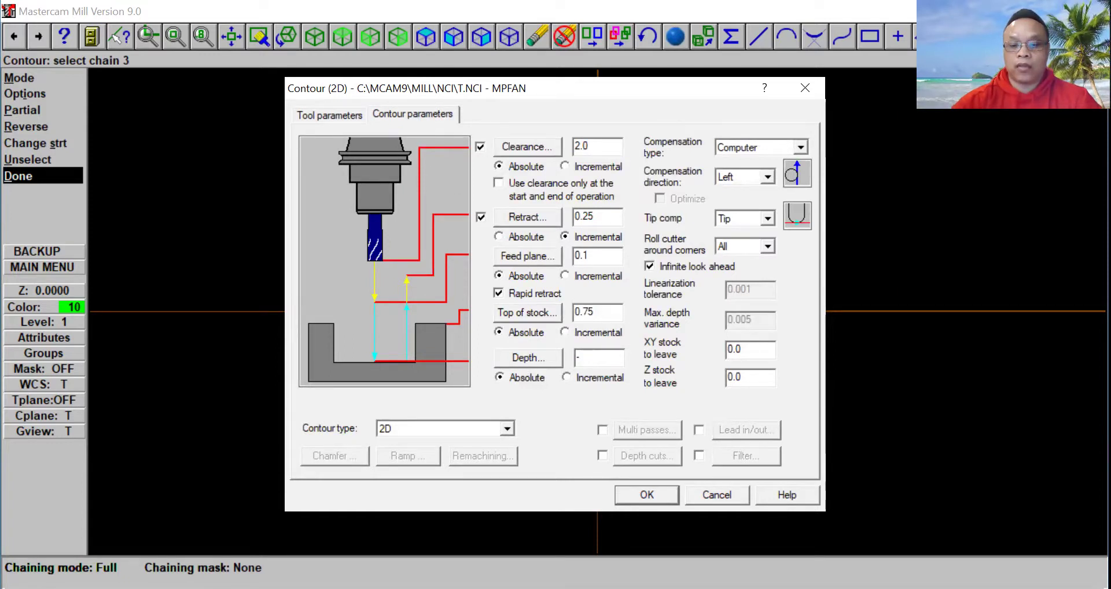
type(".75")
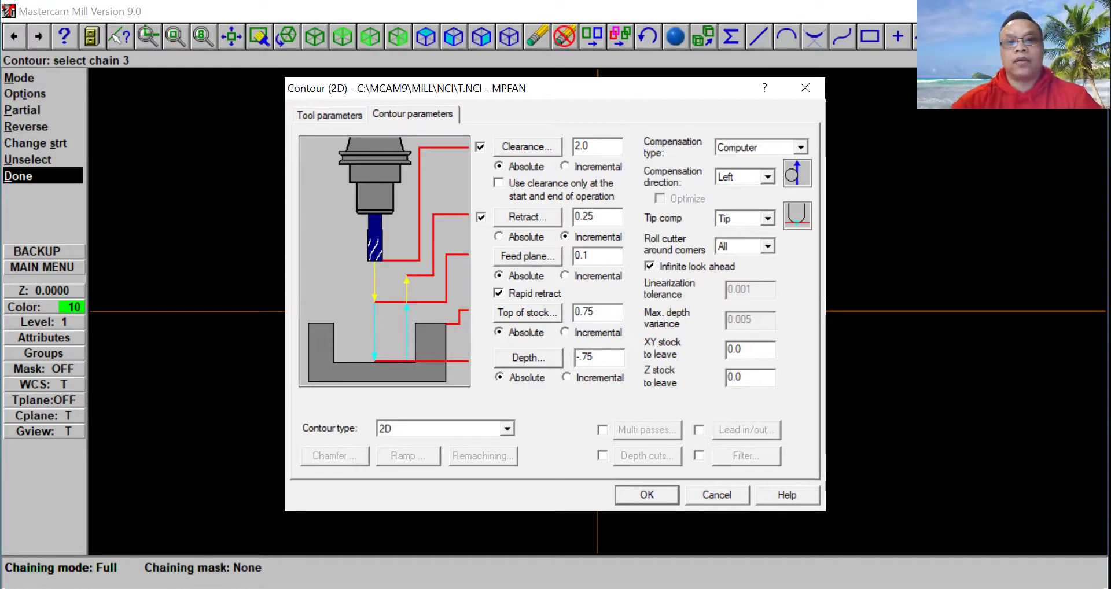
left_click(344, 115)
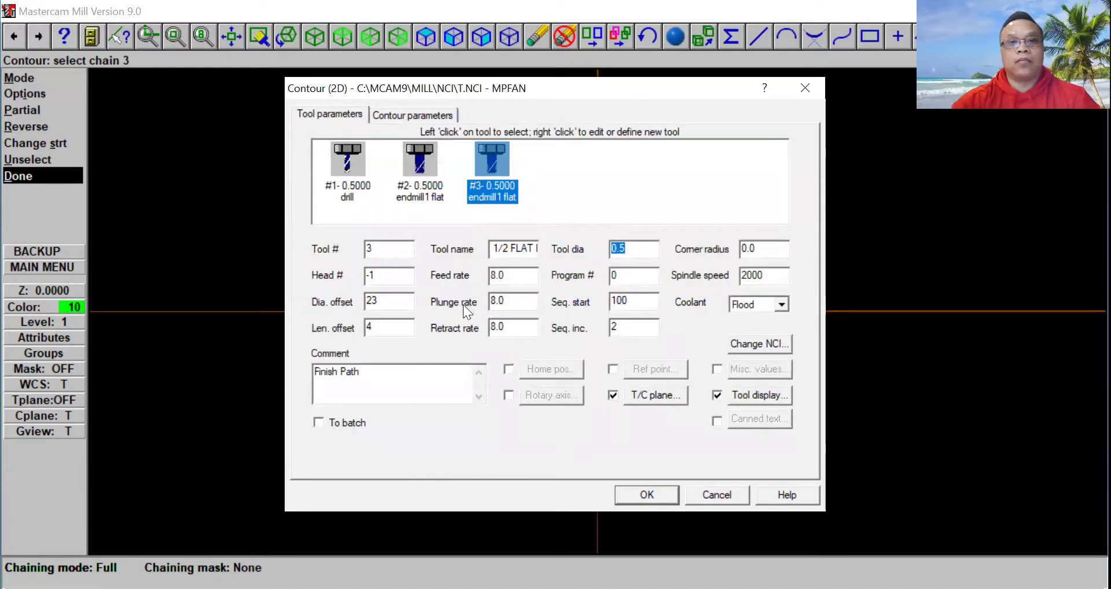
left_click(414, 116)
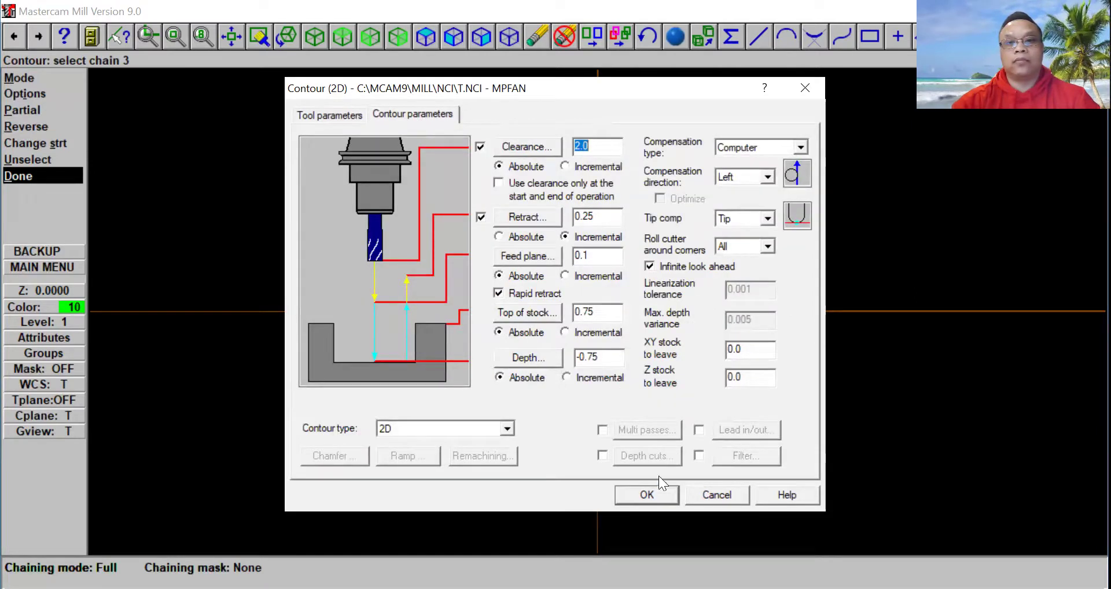
left_click(650, 496)
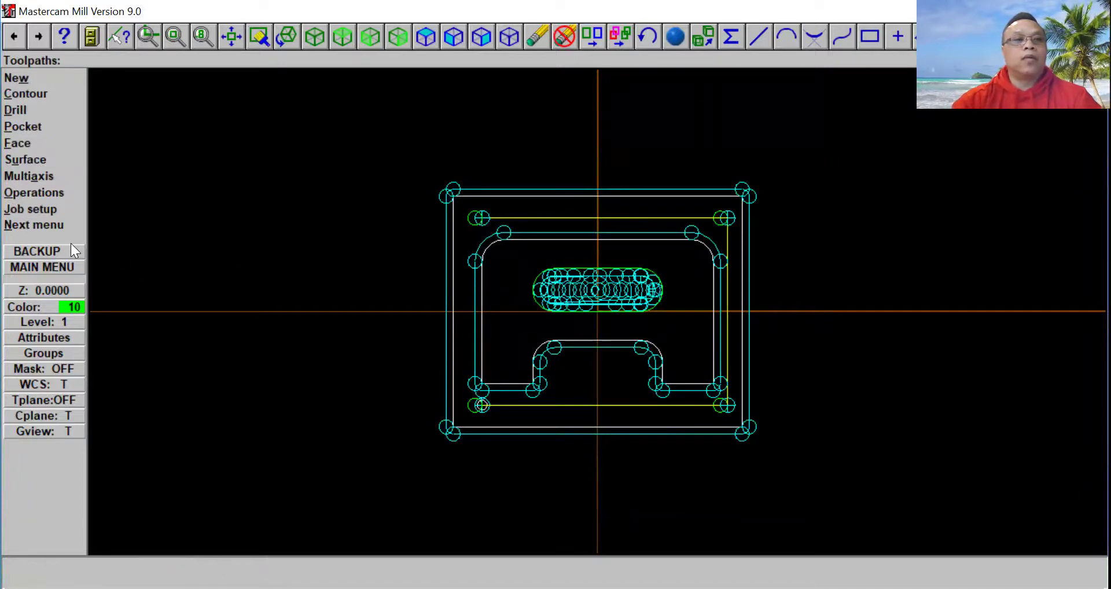
Verify all operations together by running the solid cutting simulation, and close the simulation and the operations list
left_click(59, 194)
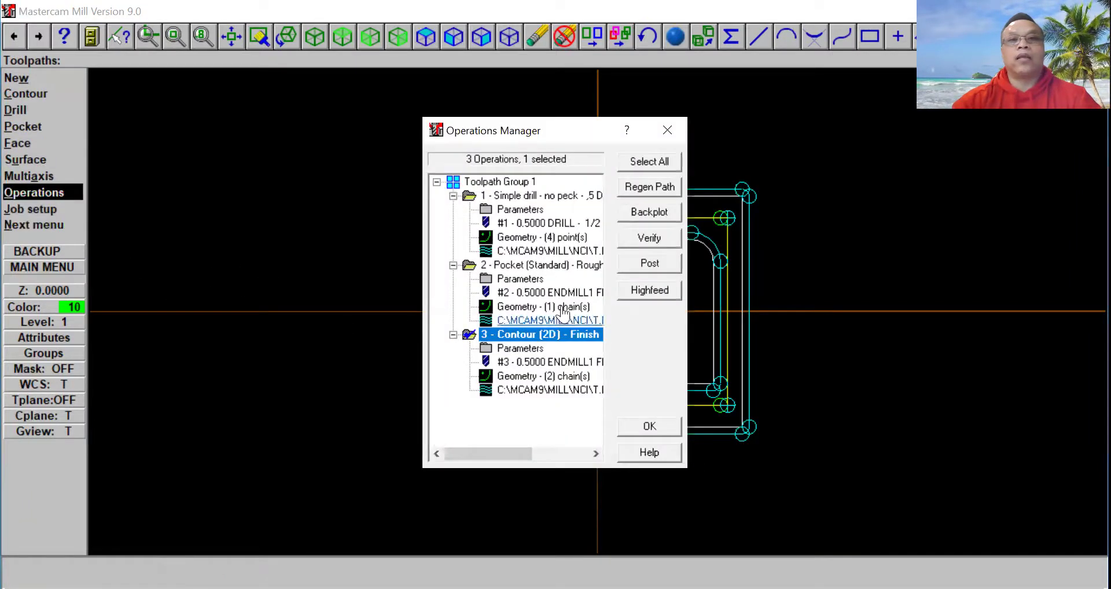
left_click(653, 163)
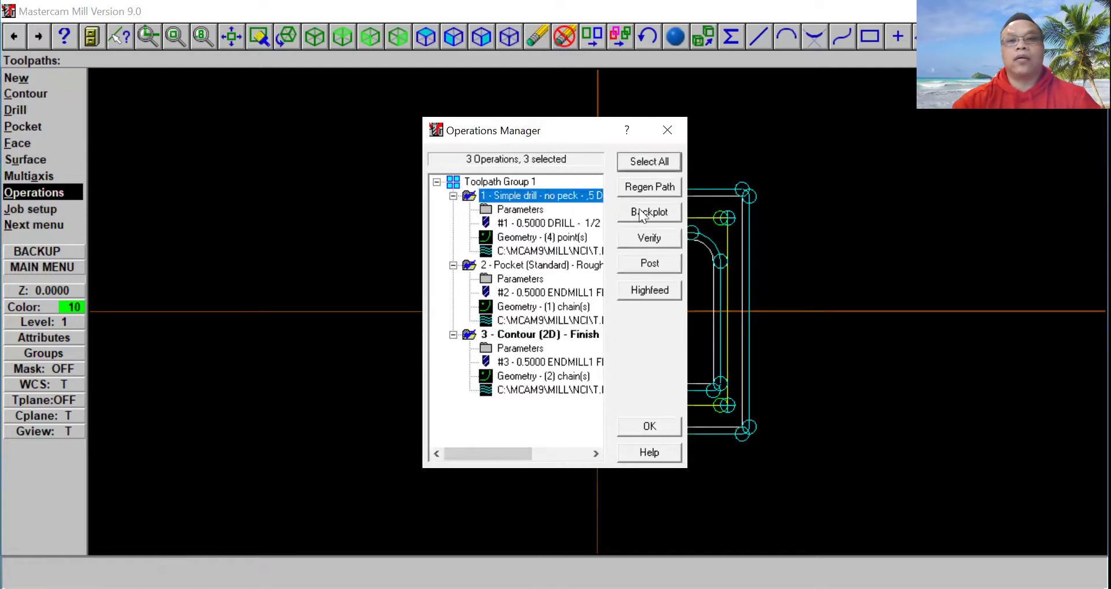
left_click(639, 241)
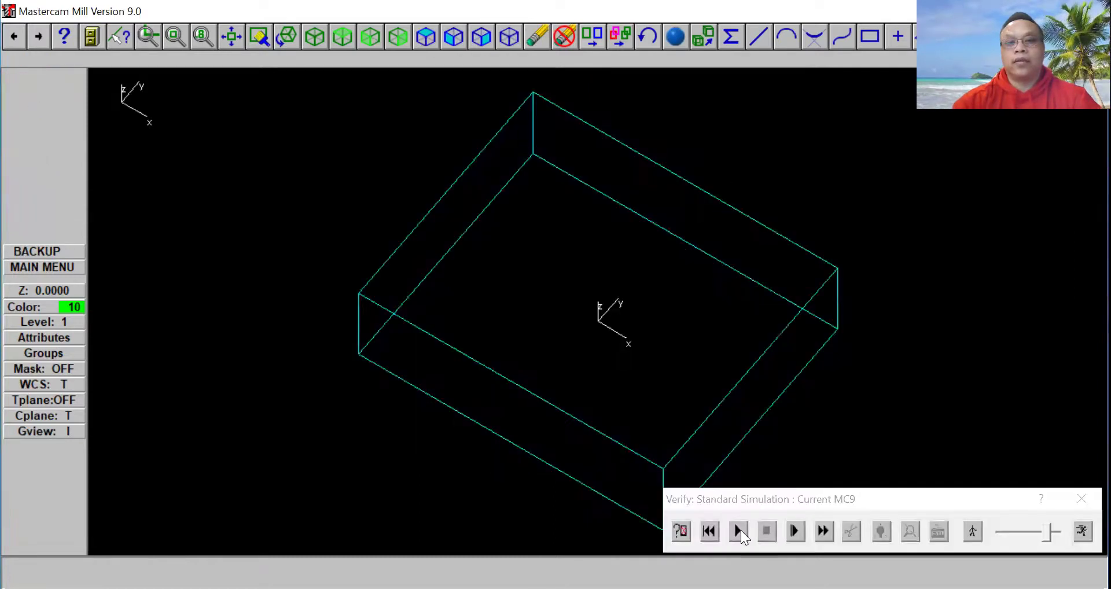
left_click(741, 531)
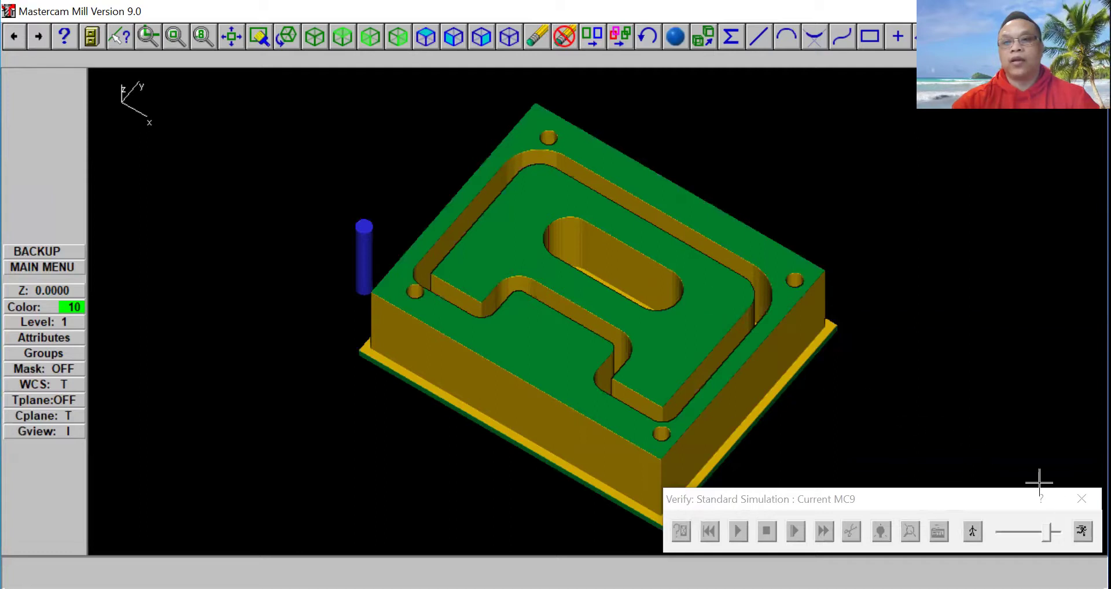
left_click(1082, 499)
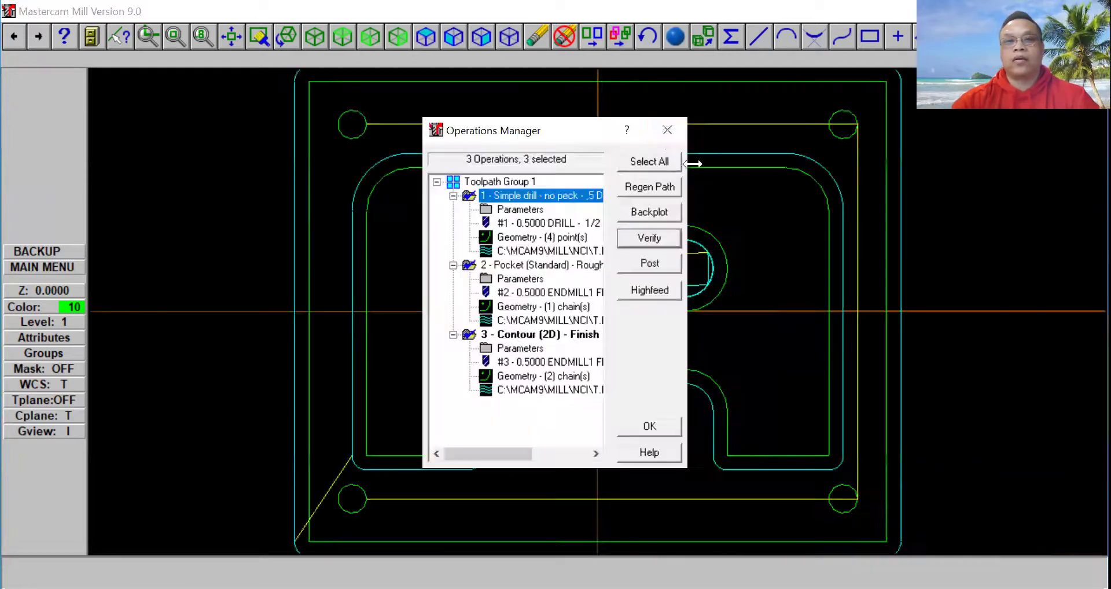
key("Escape")
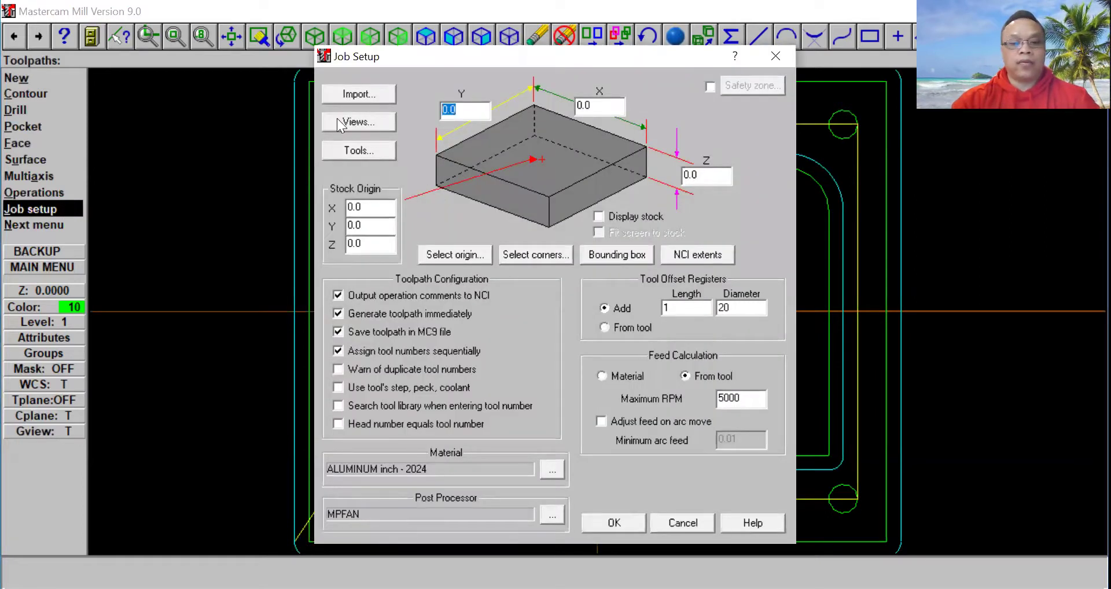
Define the stock as X 10, Y 8 and Z 2 in the job setup, with the stock displayed
type("8")
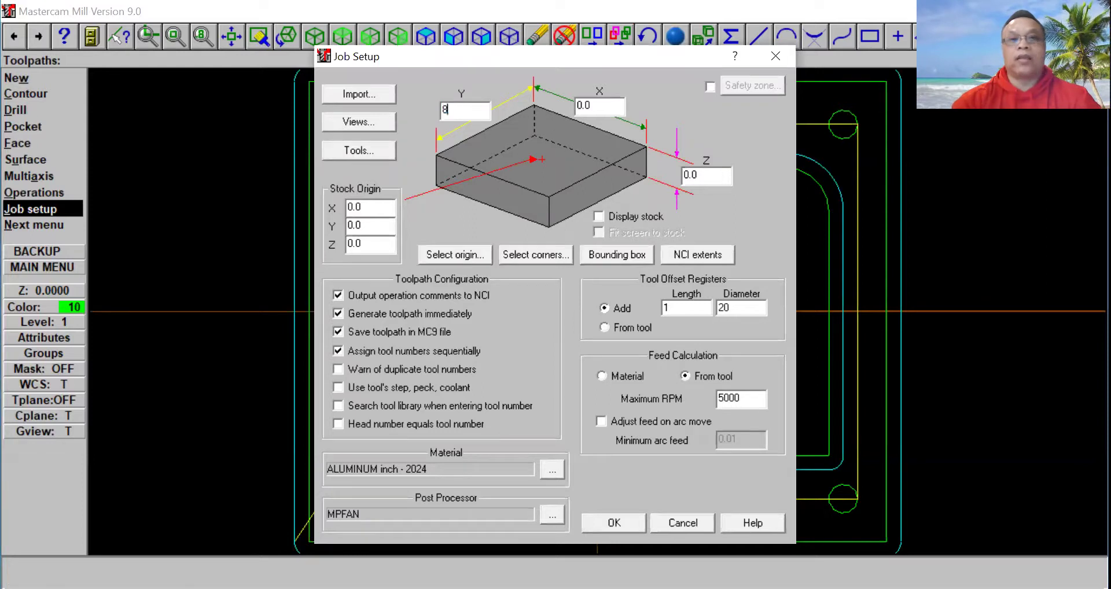
double_click(591, 107)
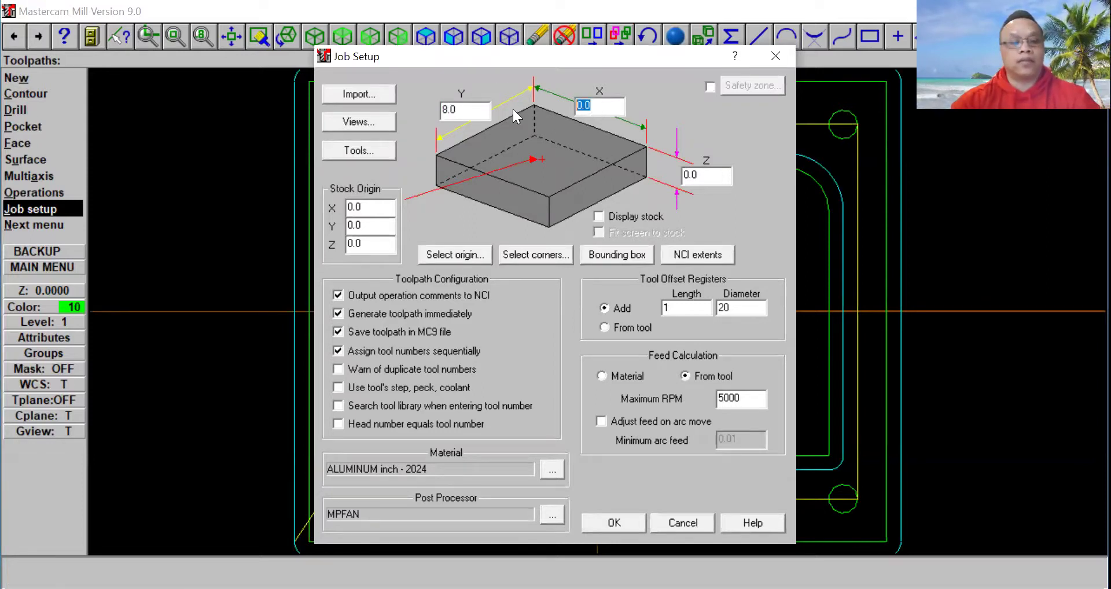
type("10")
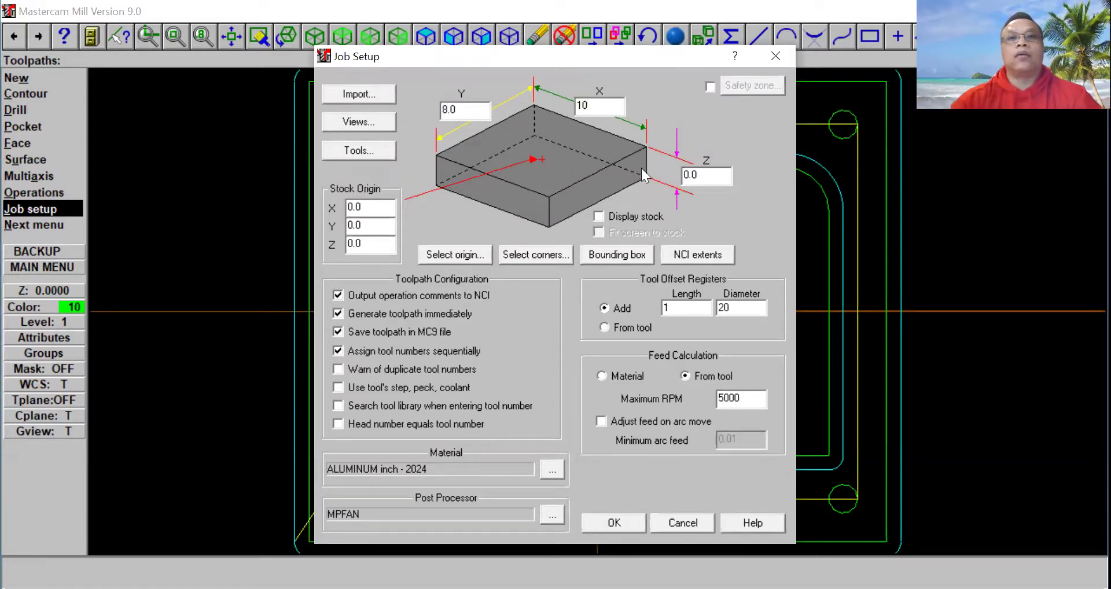
key("Tab")
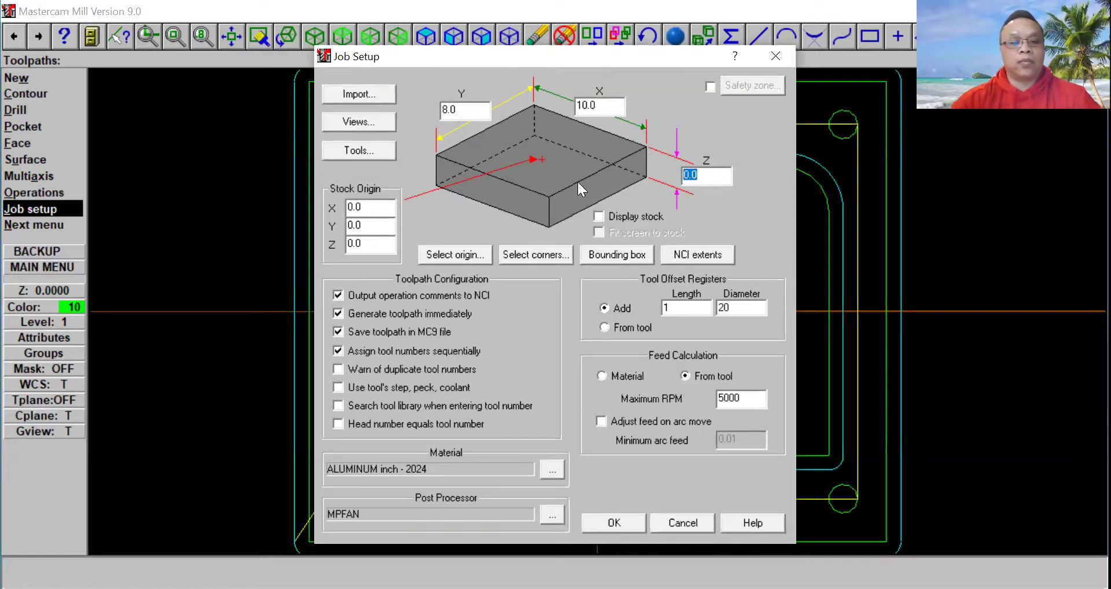
type("2")
left_click(600, 217)
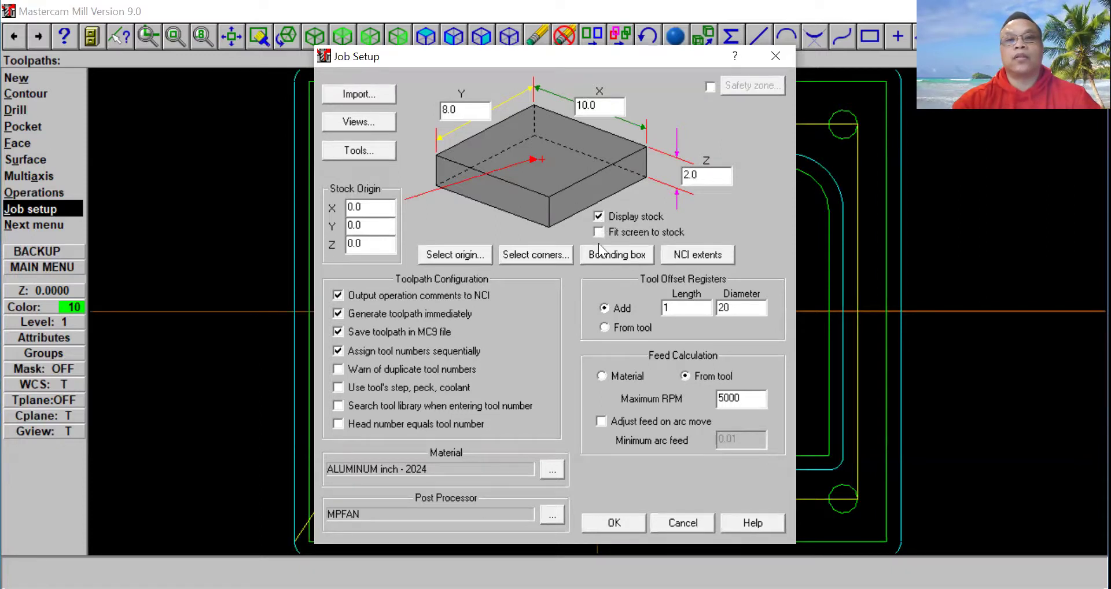
left_click(612, 522)
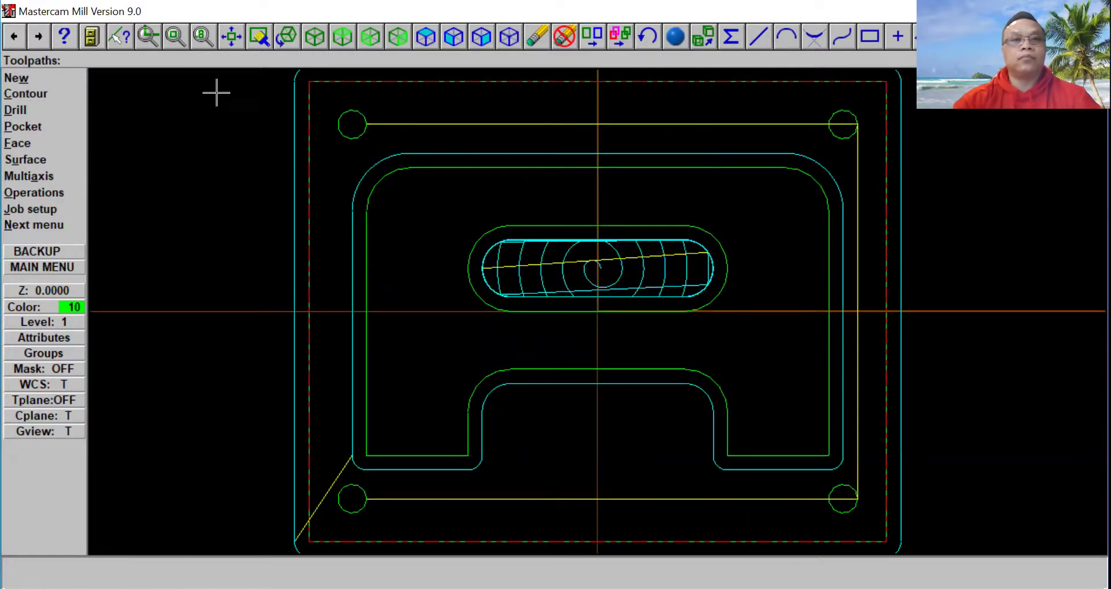
Zoom out and dynamically spin the part to examine the stock boundary and toolpaths in a tilted 3D view
left_click(176, 34)
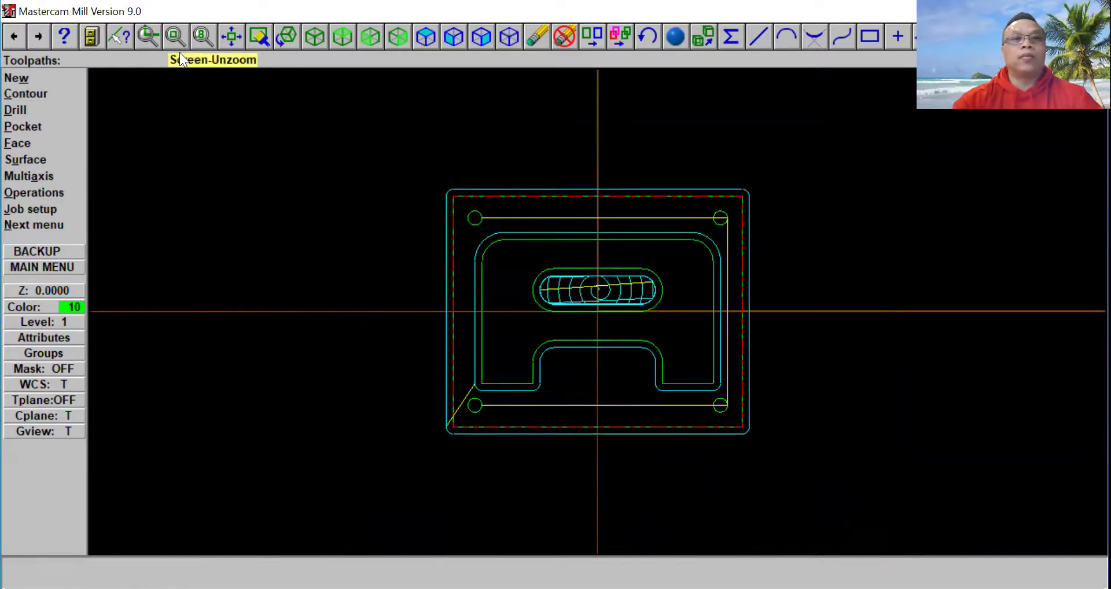
right_click(450, 314)
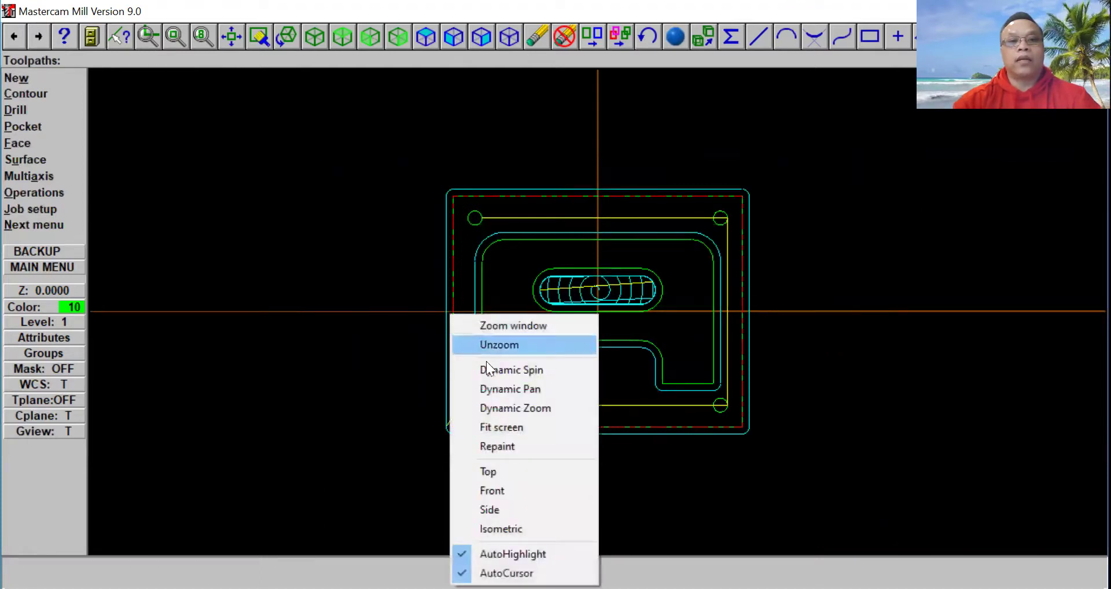
left_click(486, 370)
left_click(449, 315)
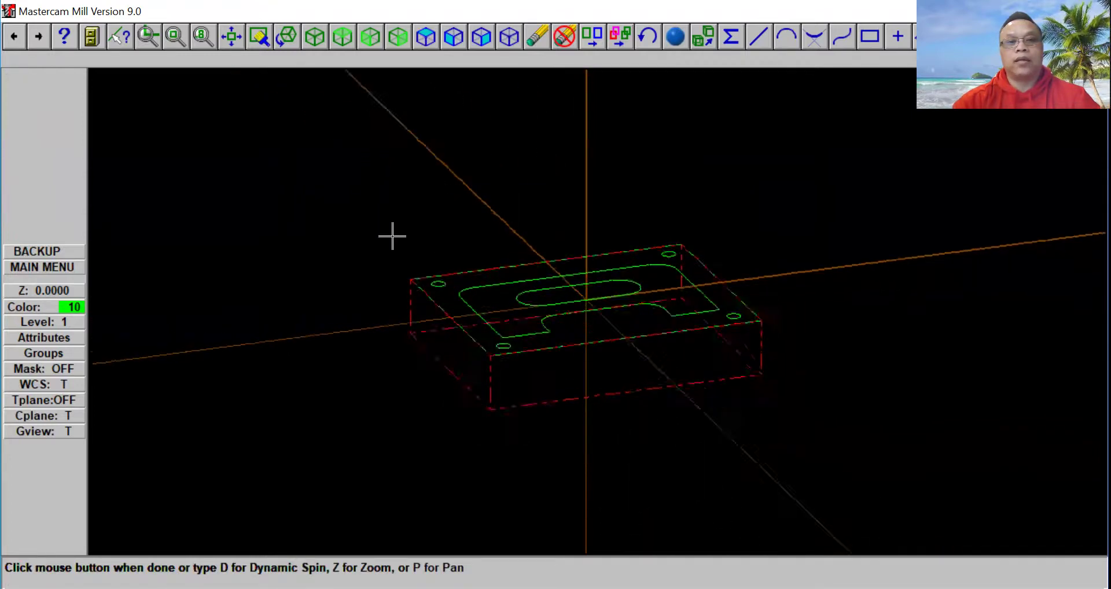
left_click(391, 240)
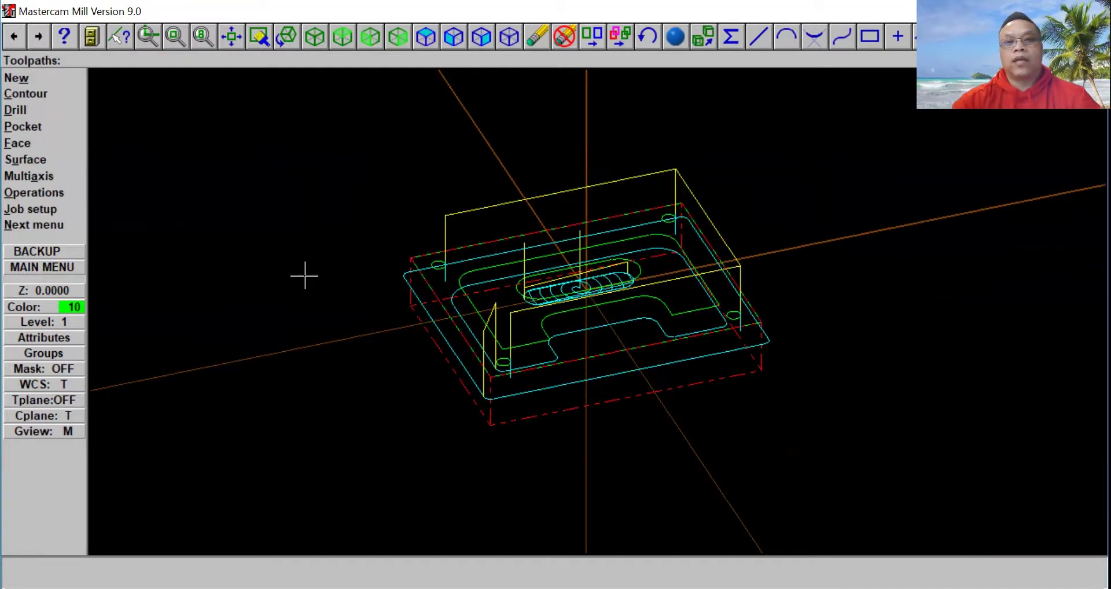